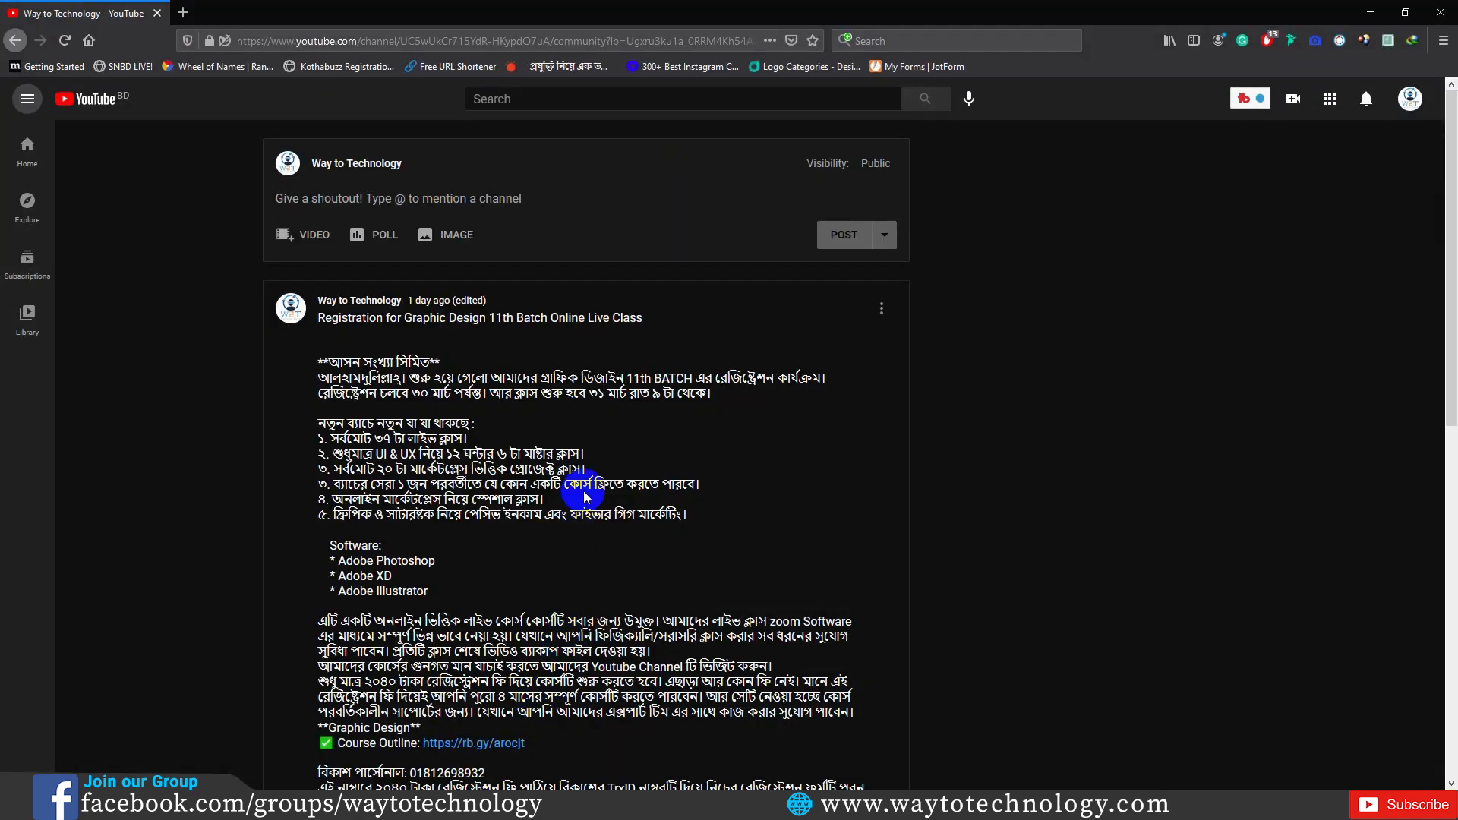
Step: Read the Graphic Design 11th batch registration post, examining the new batch's class list, the required software and the registration links
scroll(577, 441, "down", 7)
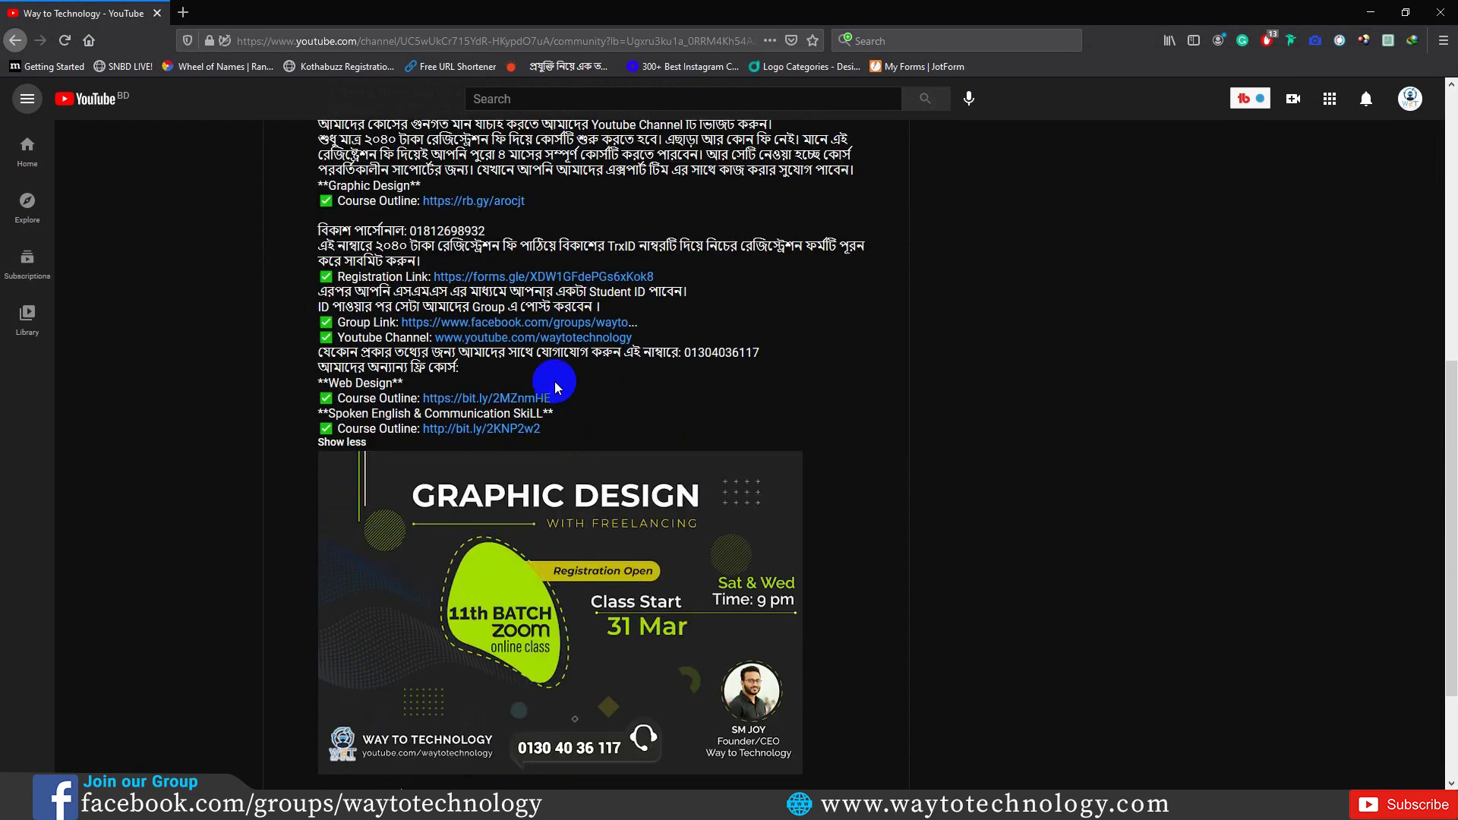
scroll(638, 353, "down", 2)
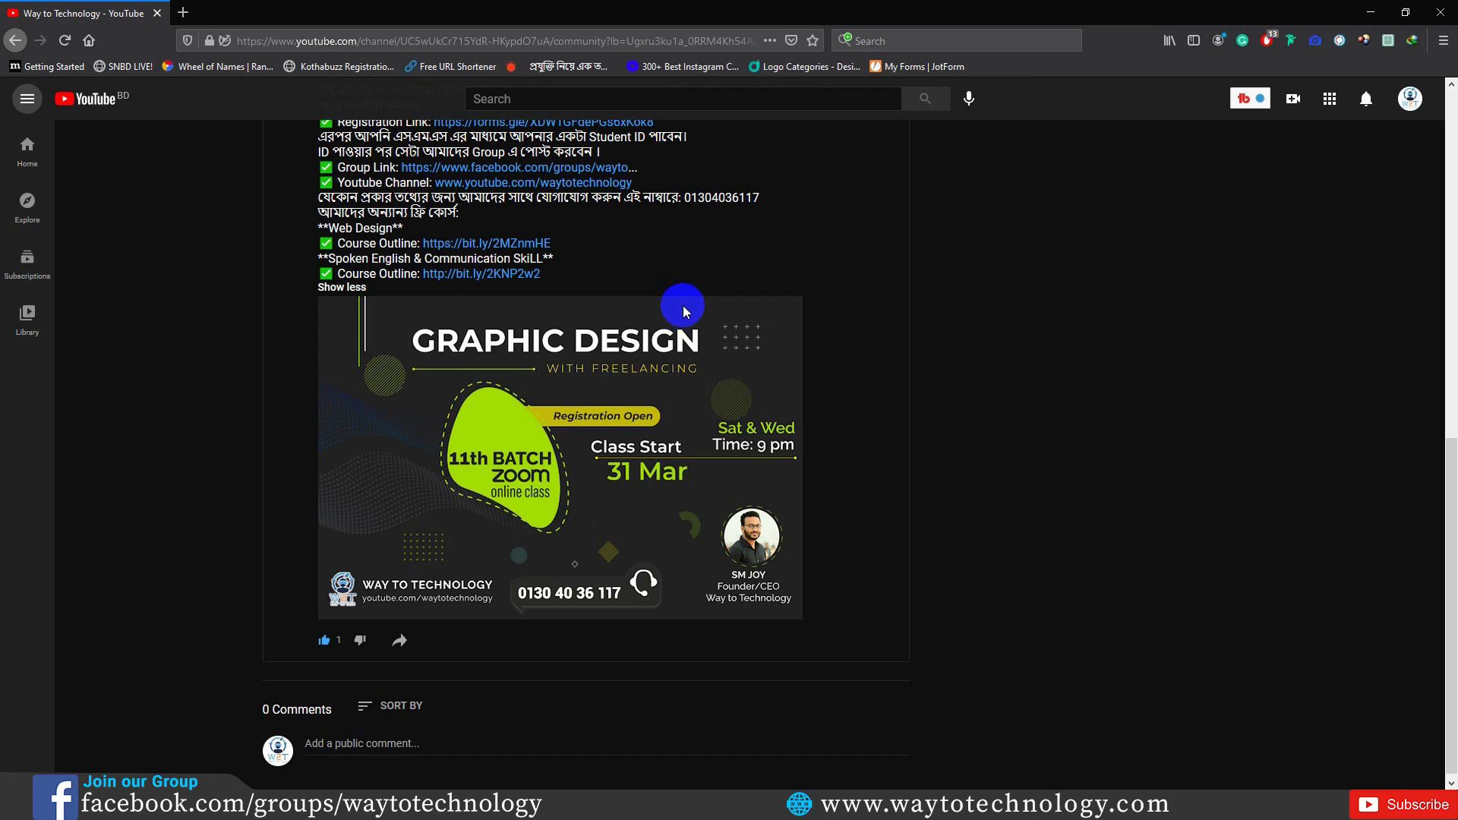
scroll(332, 362, "up", 8)
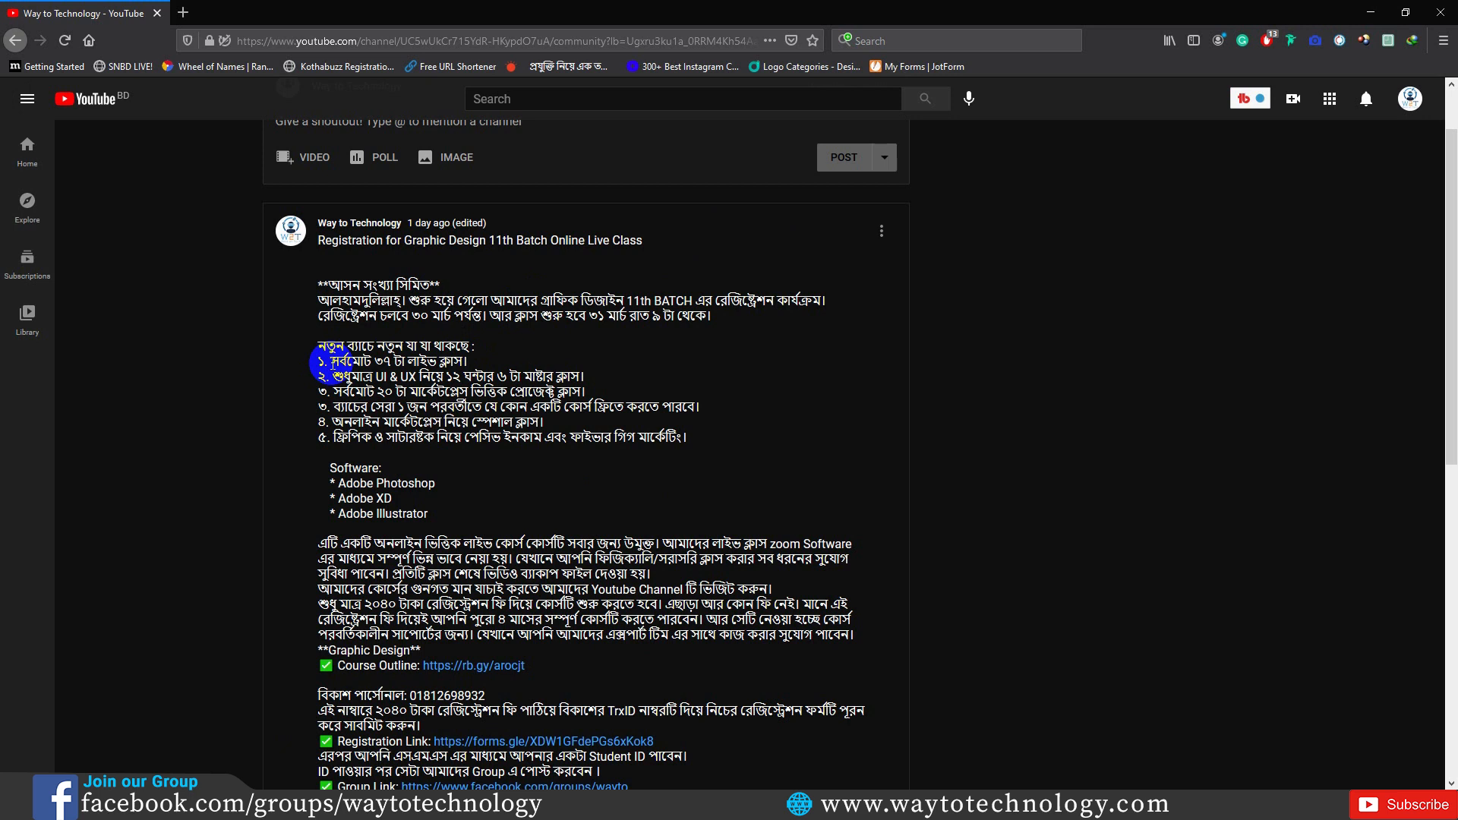
left_click_drag(332, 363, 473, 366)
left_click(474, 365)
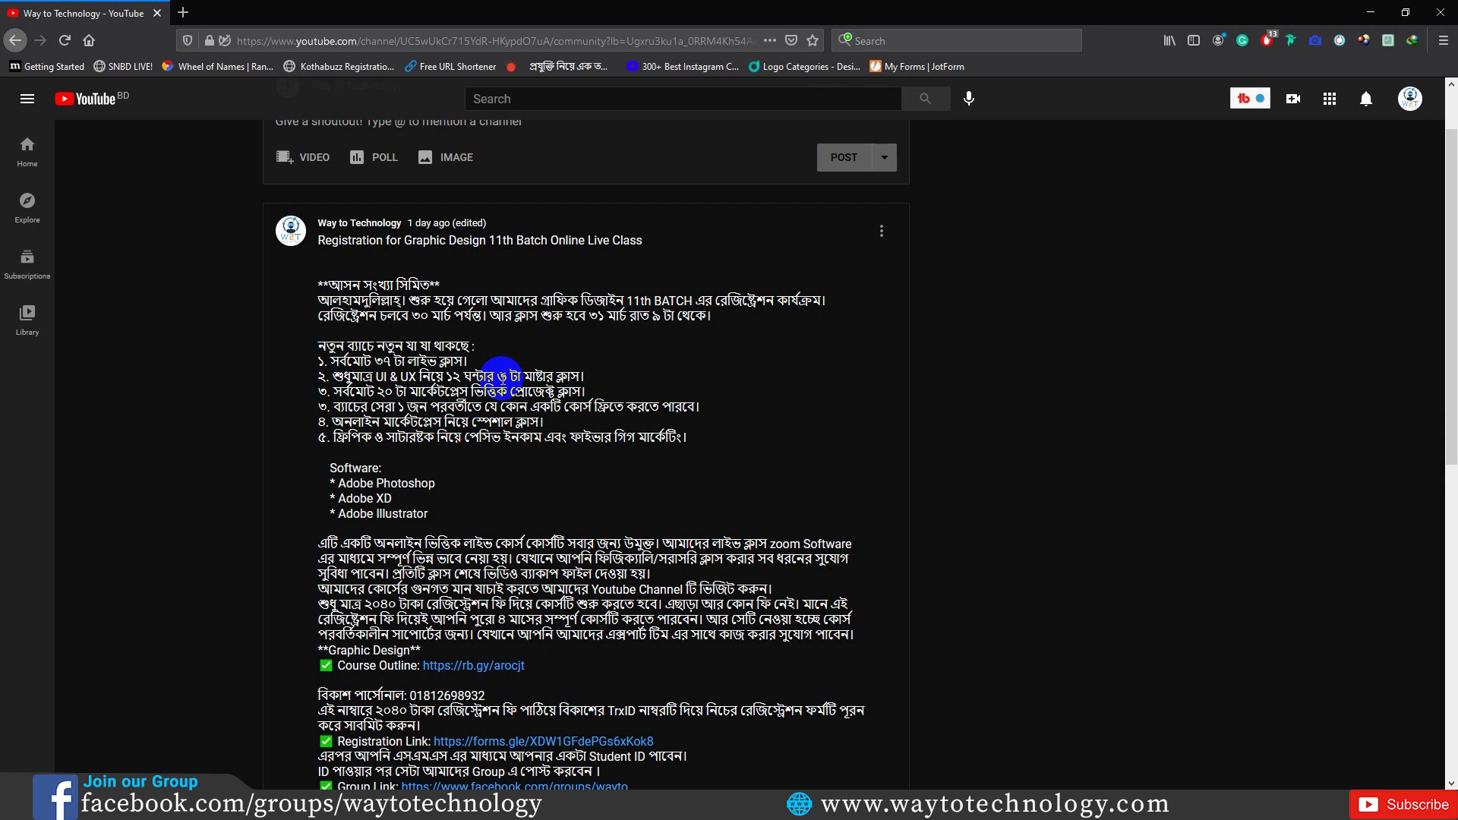
left_click_drag(376, 392, 469, 392)
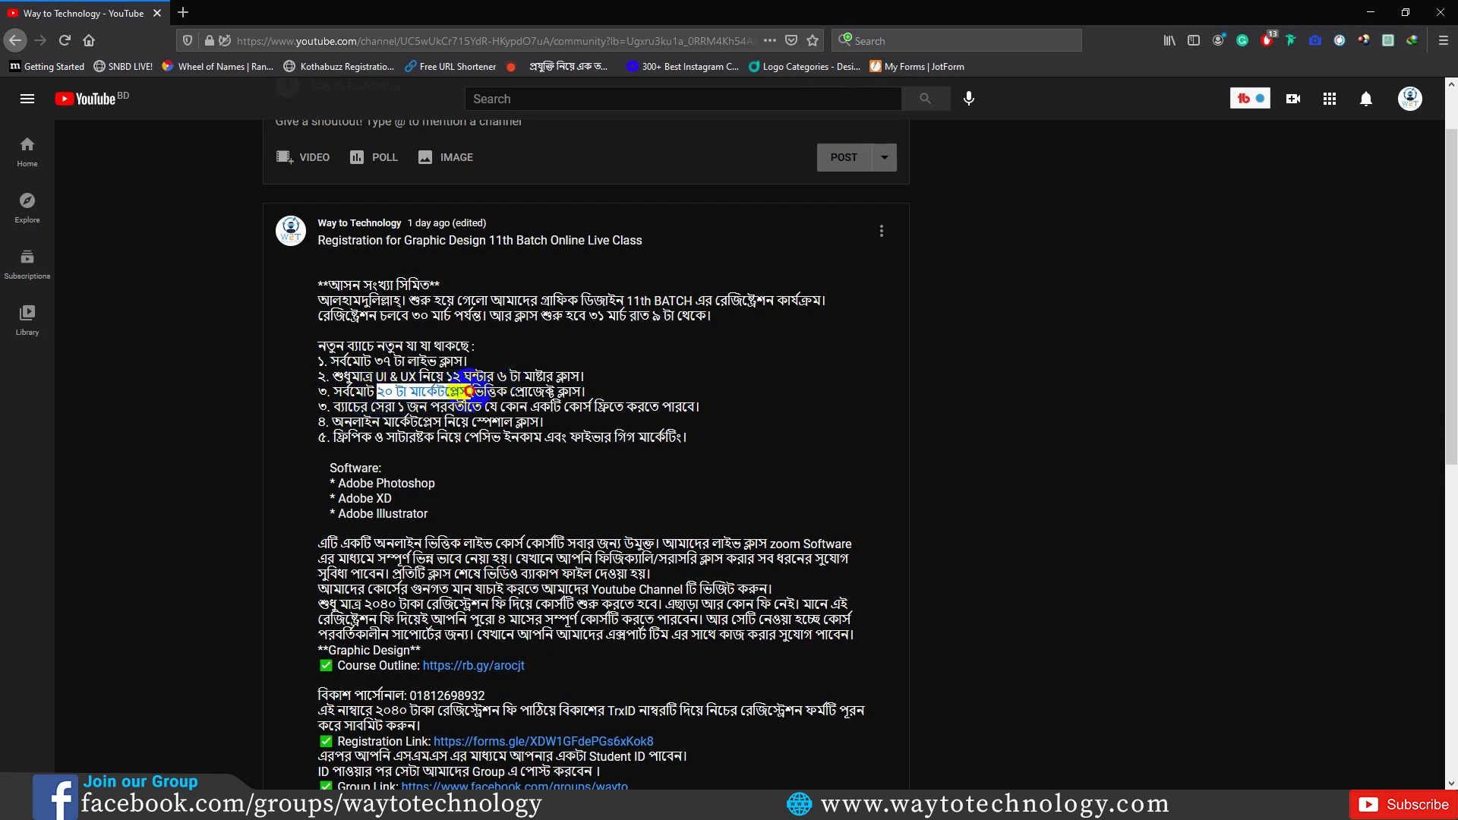
left_click(498, 385)
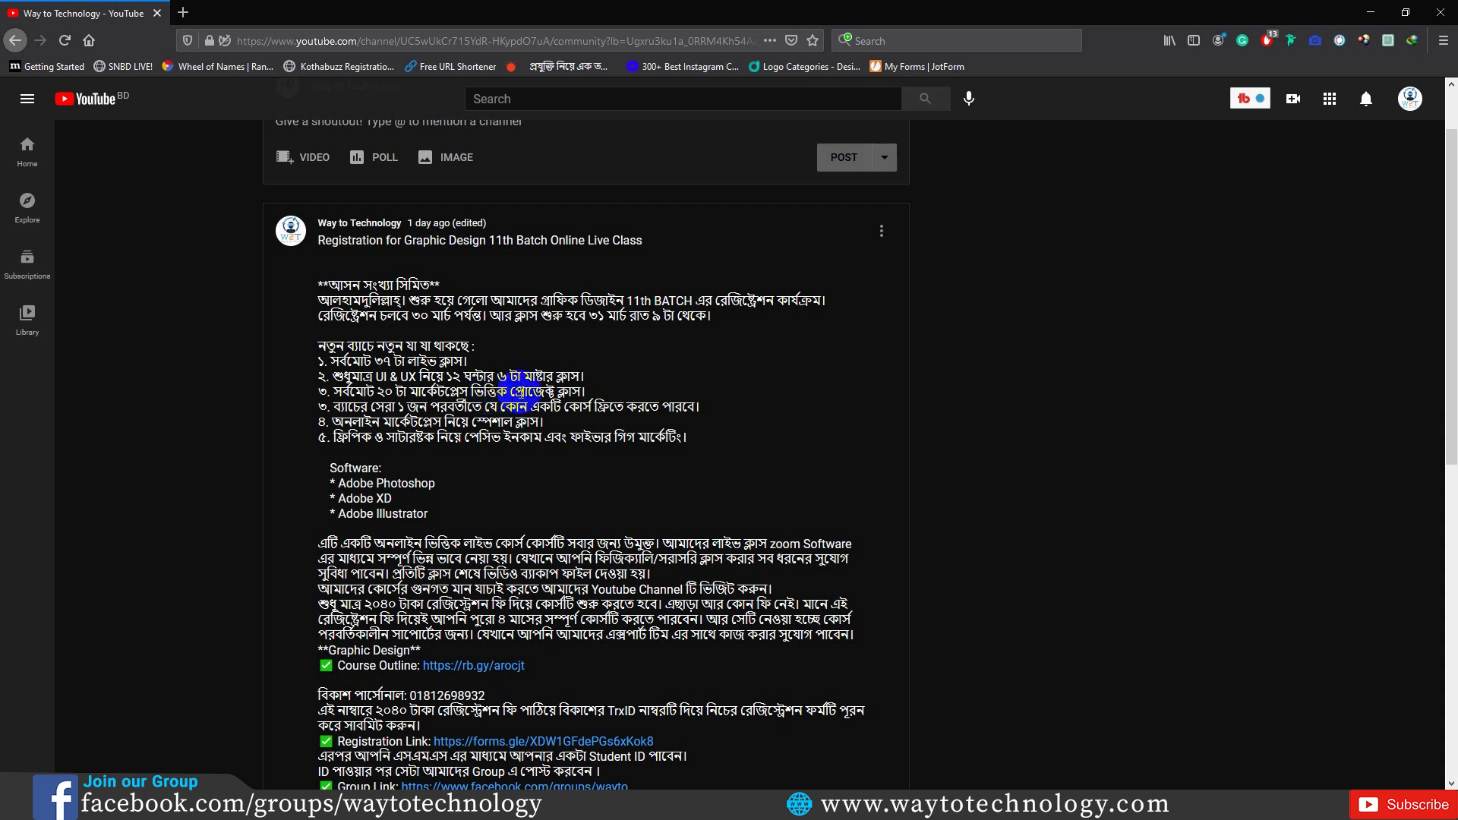
left_click_drag(590, 393, 332, 392)
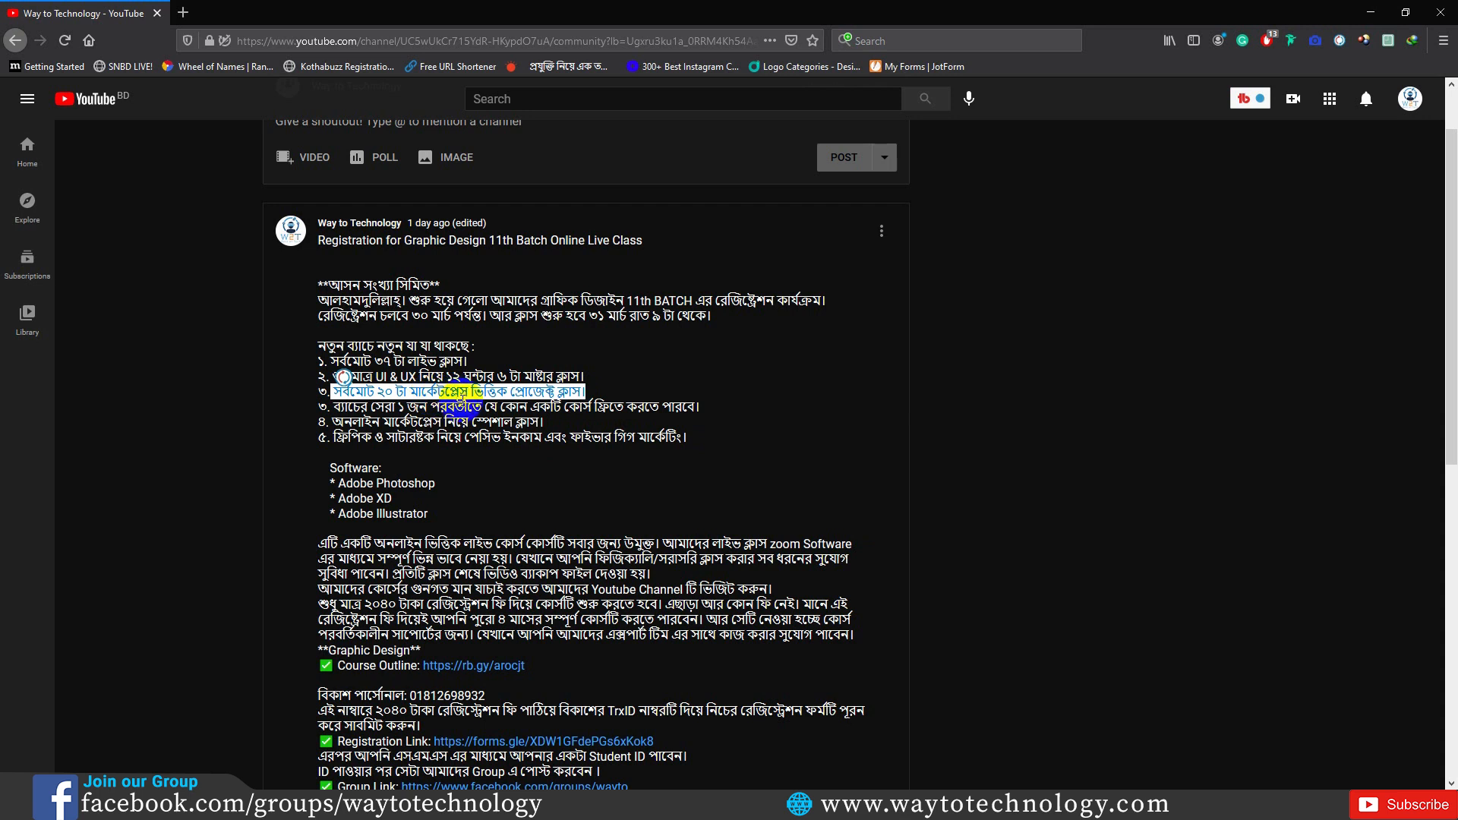
left_click(343, 414)
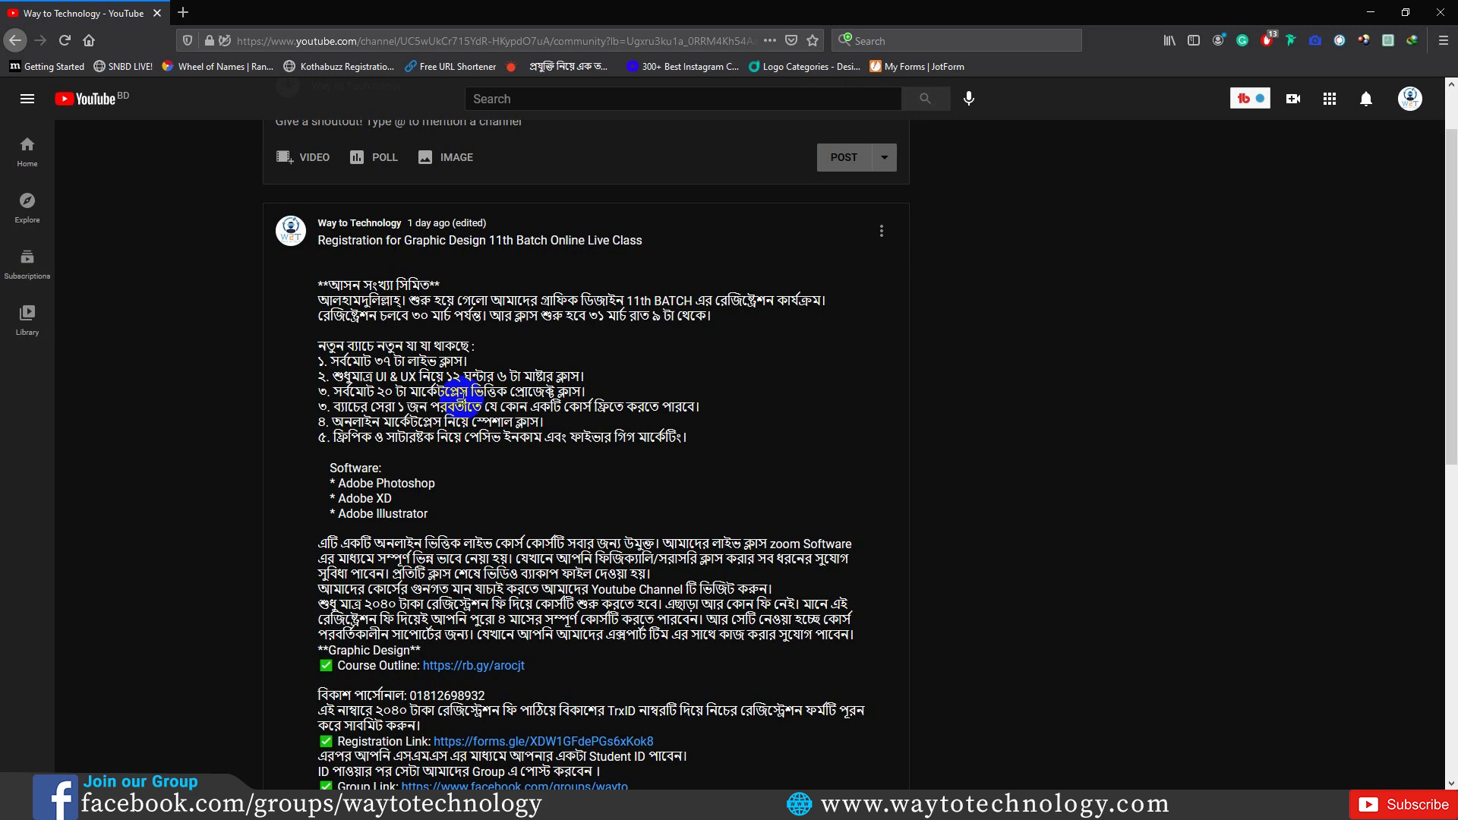
scroll(471, 392, "down", 2)
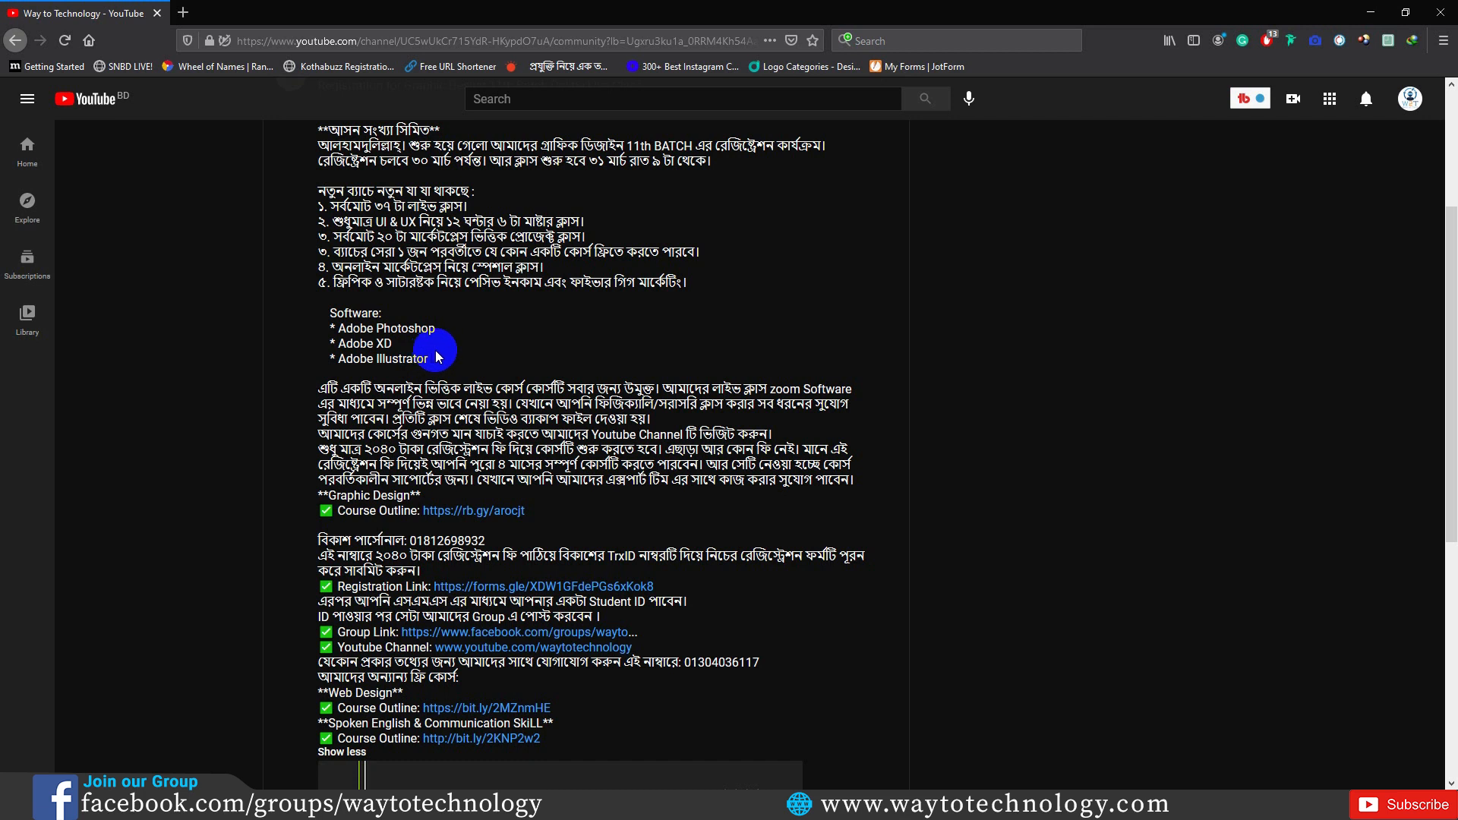
left_click_drag(433, 358, 317, 312)
left_click(419, 337)
scroll(433, 357, "up", 2)
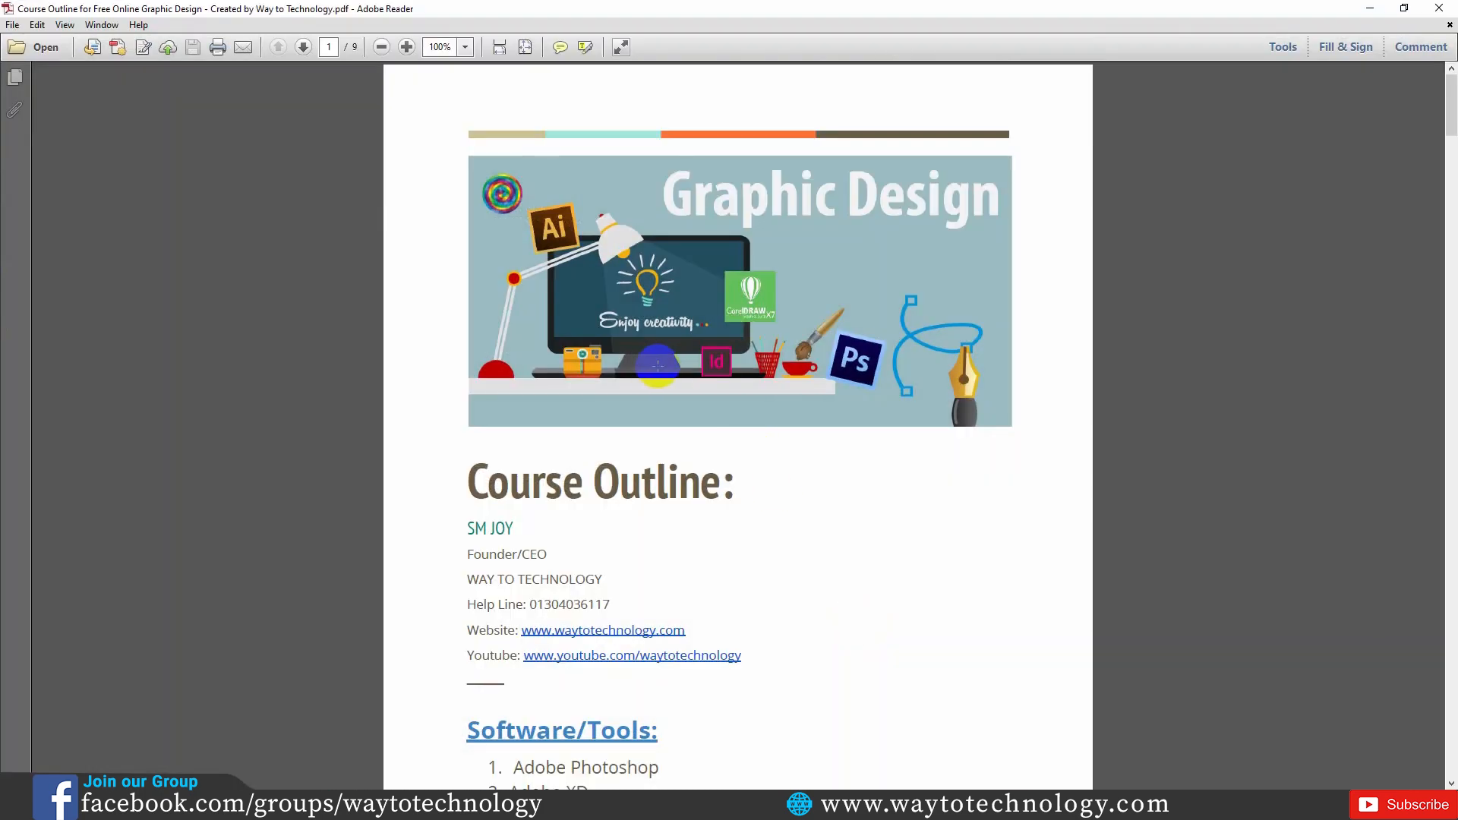
Step: Switch to the course outline PDF in Adobe Reader and review the software list and the Photoshop topics up to UI/UX
scroll(635, 363, "down", 3)
scroll(637, 363, "down", 9)
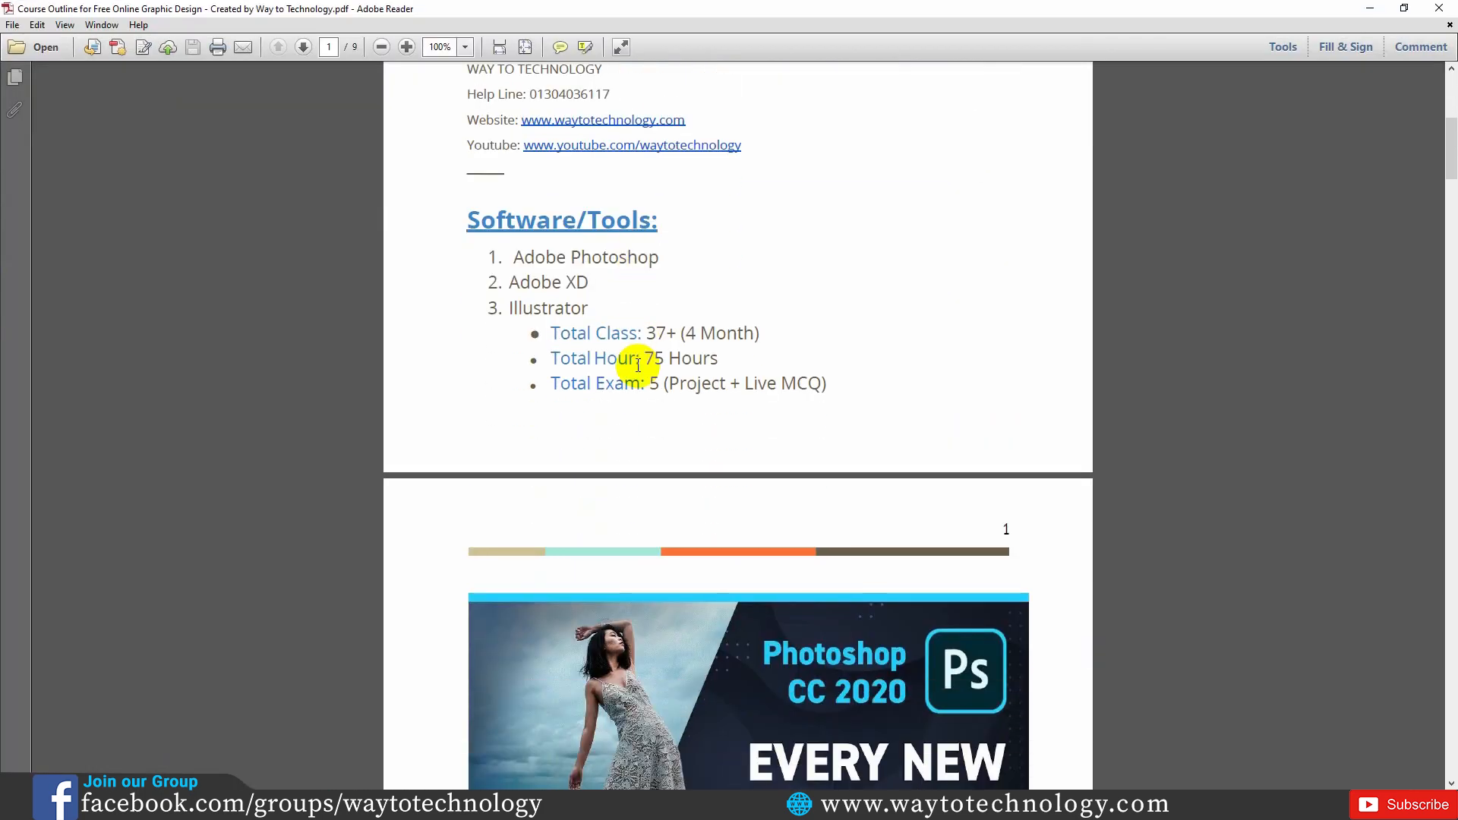
scroll(639, 356, "down", 3)
scroll(637, 357, "down", 9)
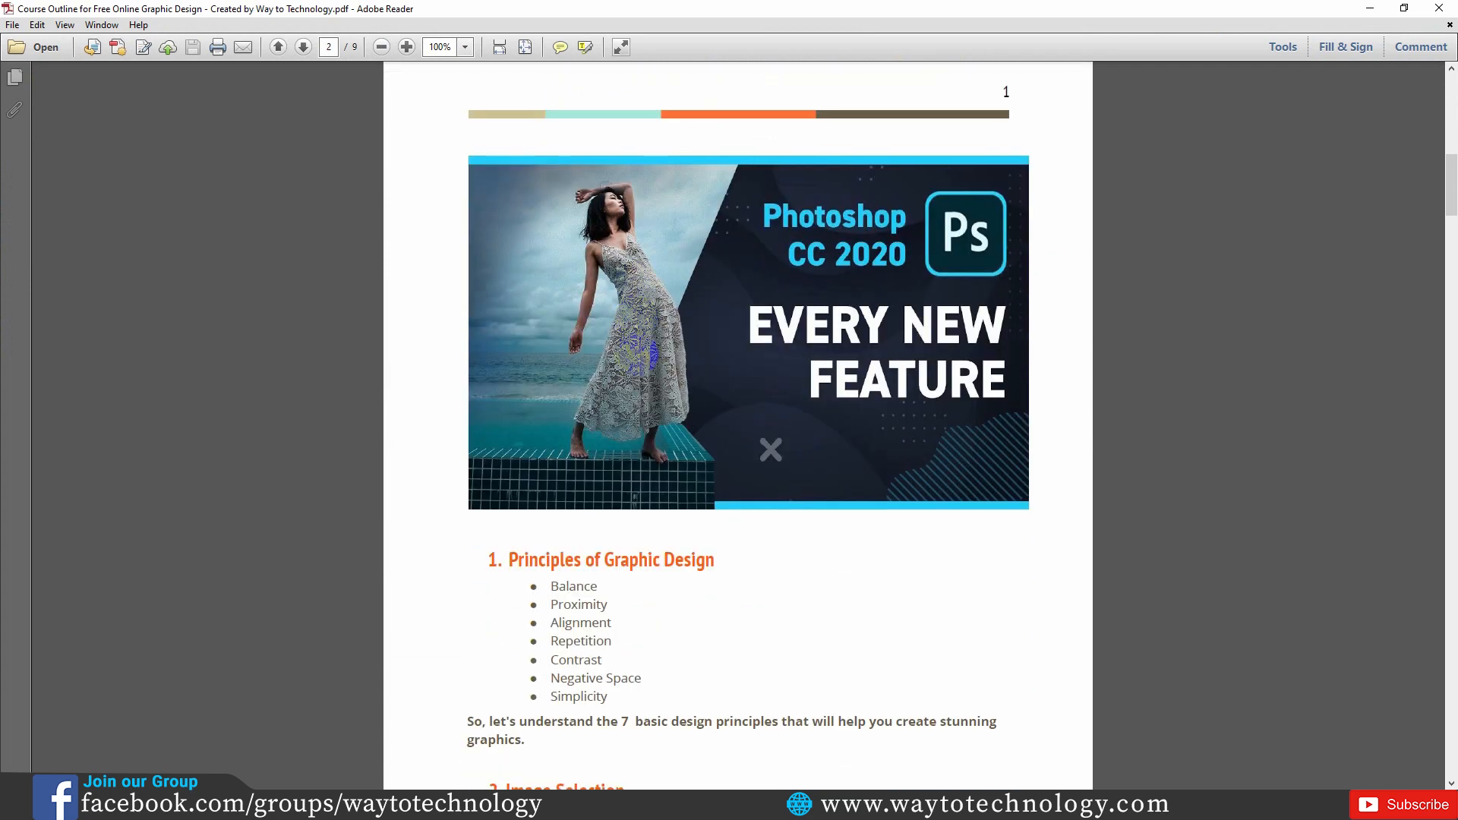
scroll(635, 354, "down", 15)
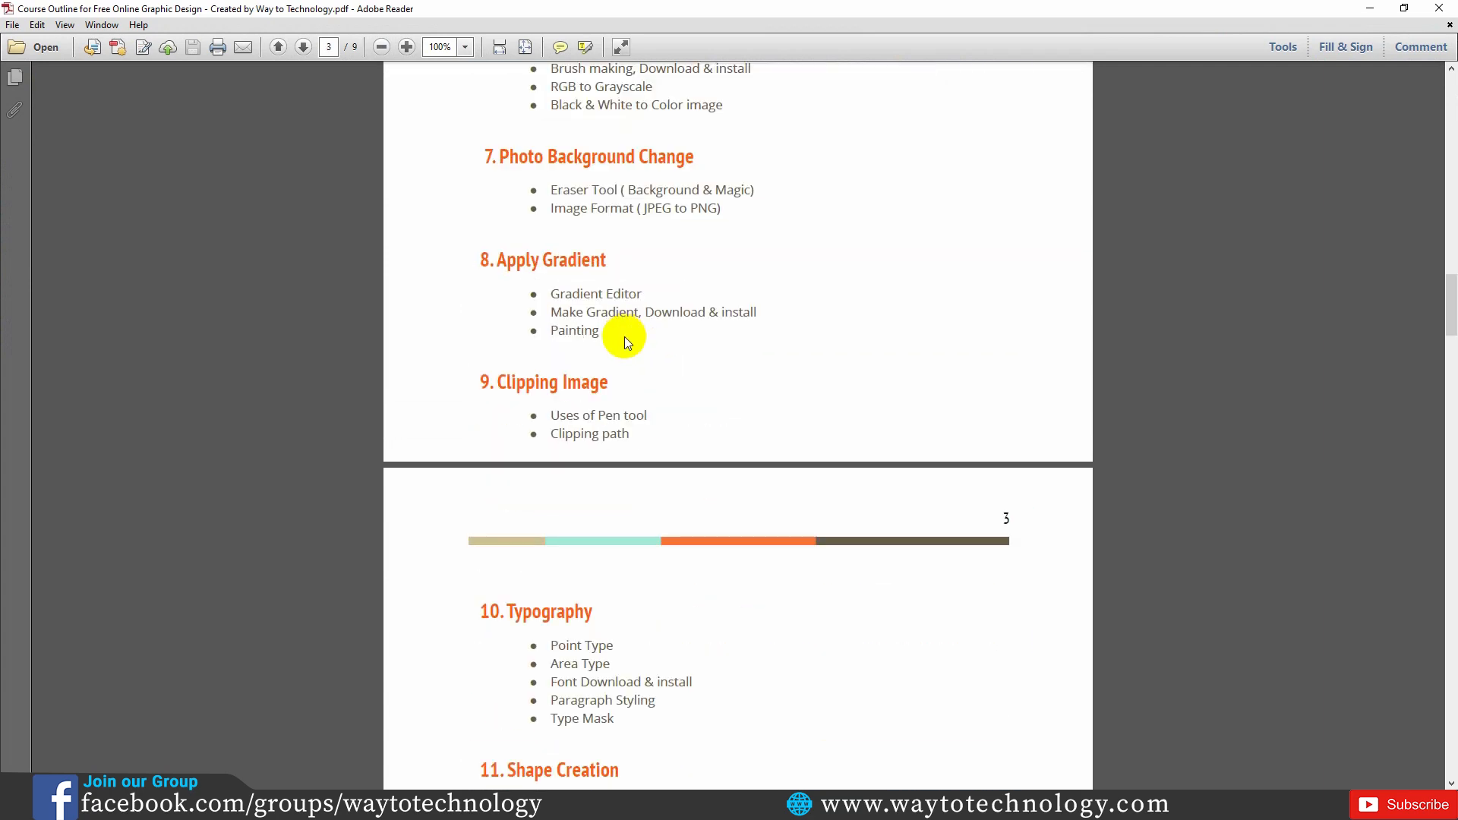
scroll(624, 336, "down", 4)
scroll(624, 338, "down", 15)
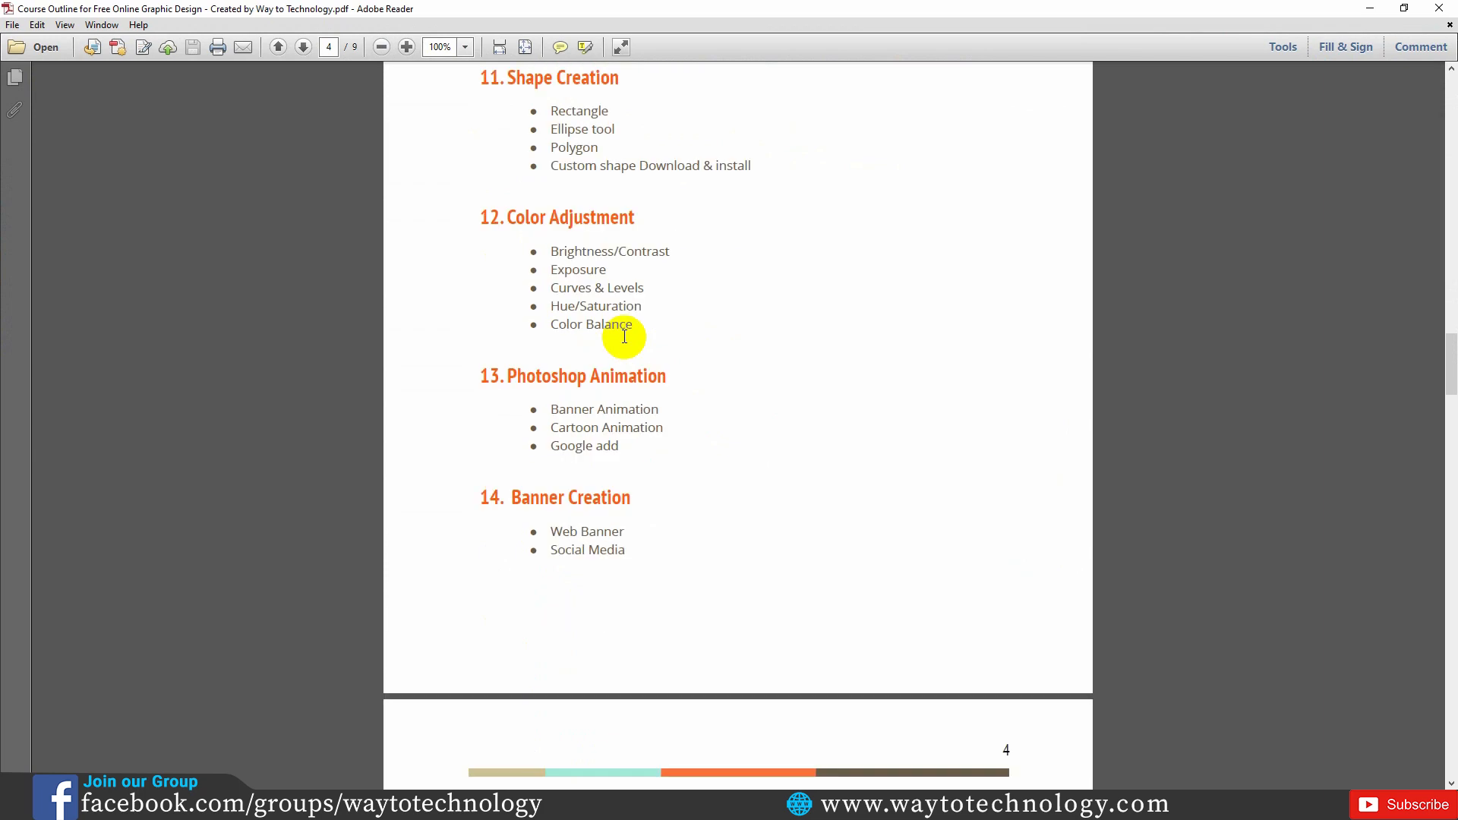
scroll(638, 339, "down", 13)
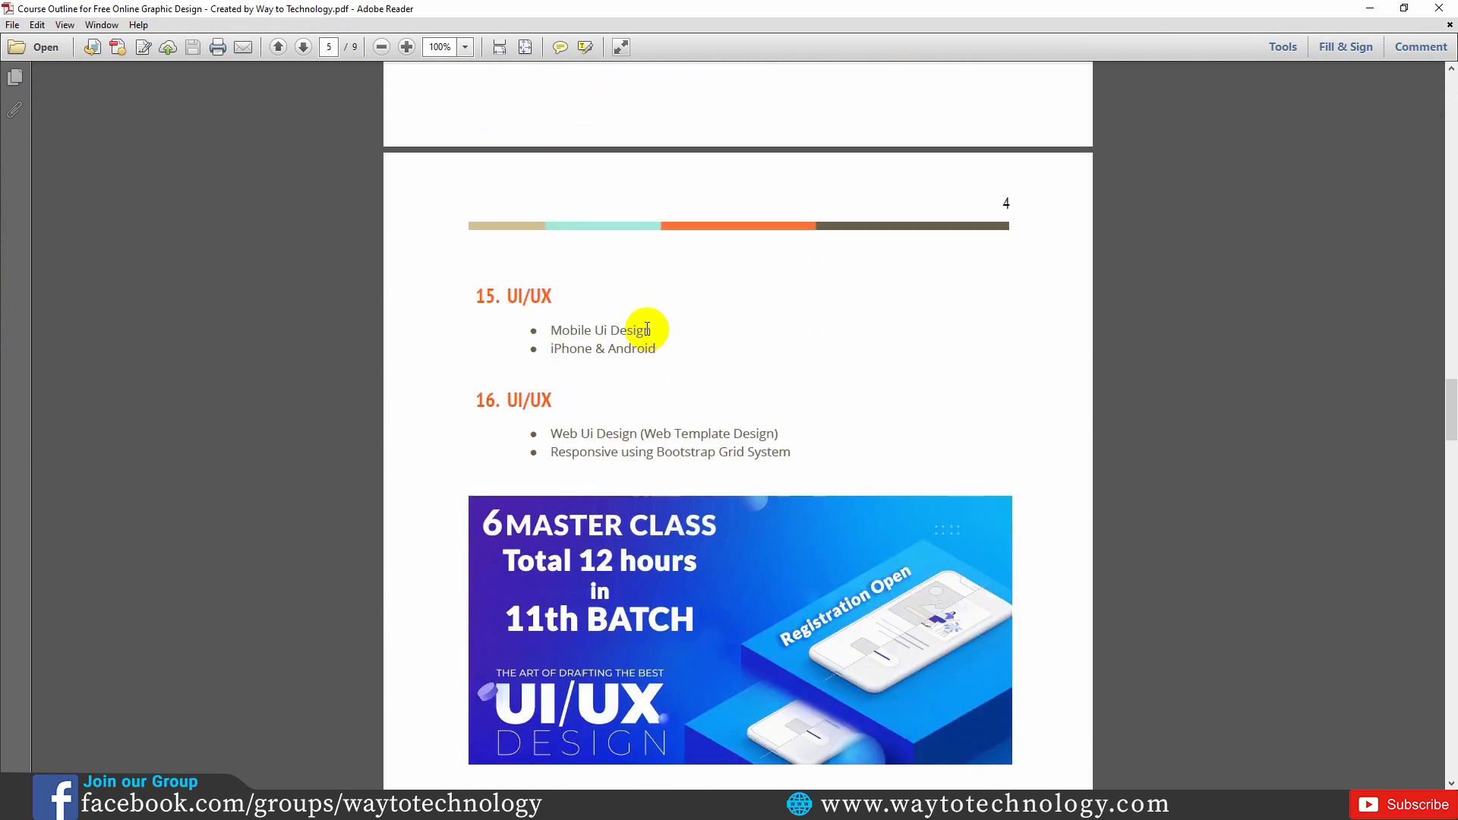
Step: Review the rest of the course outline PDF, covering the Illustrator topics from Blend Tool to Portfolio Development
scroll(638, 325, "down", 20)
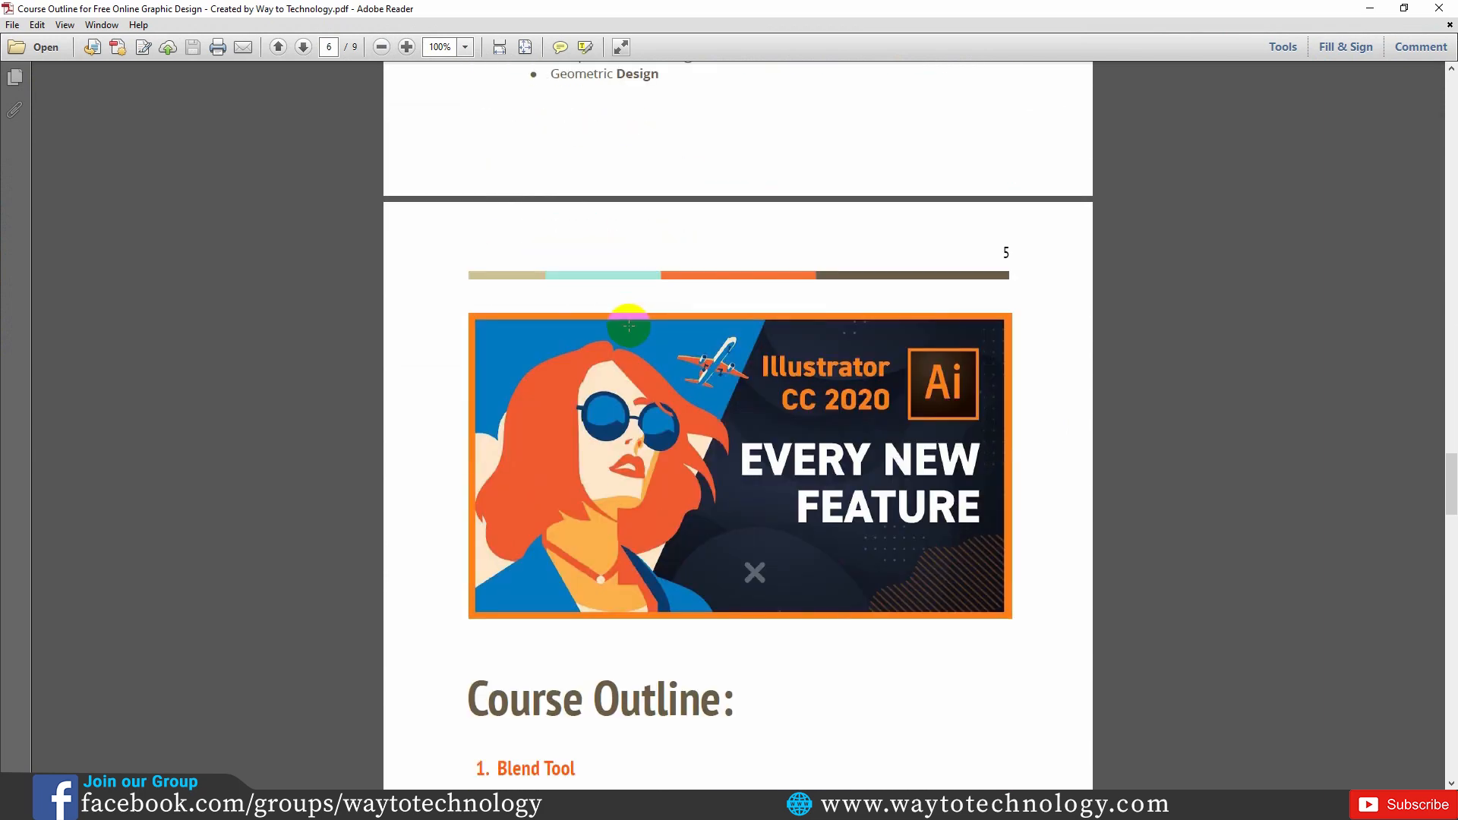
scroll(627, 325, "down", 20)
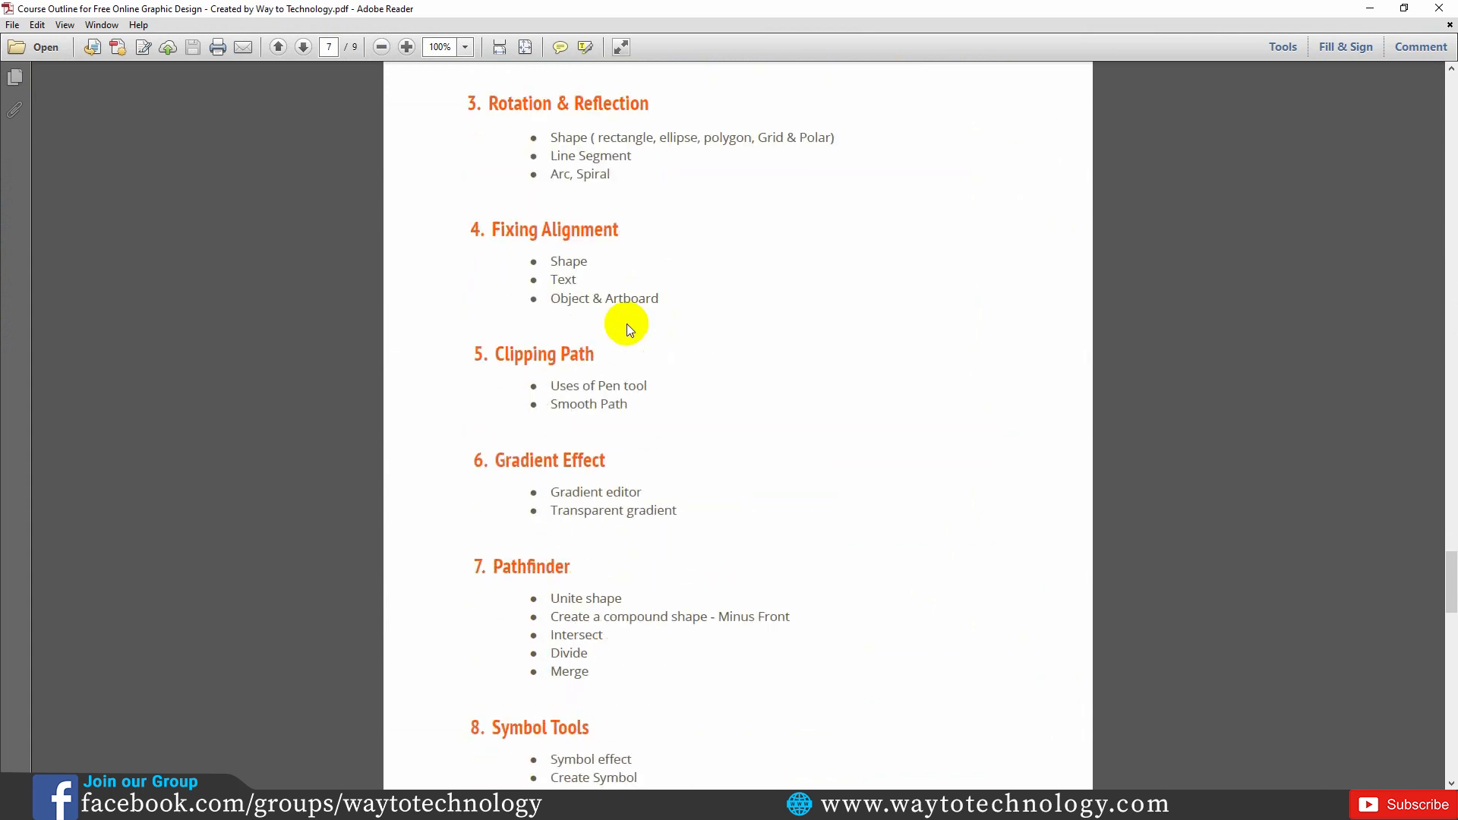
scroll(626, 323, "down", 16)
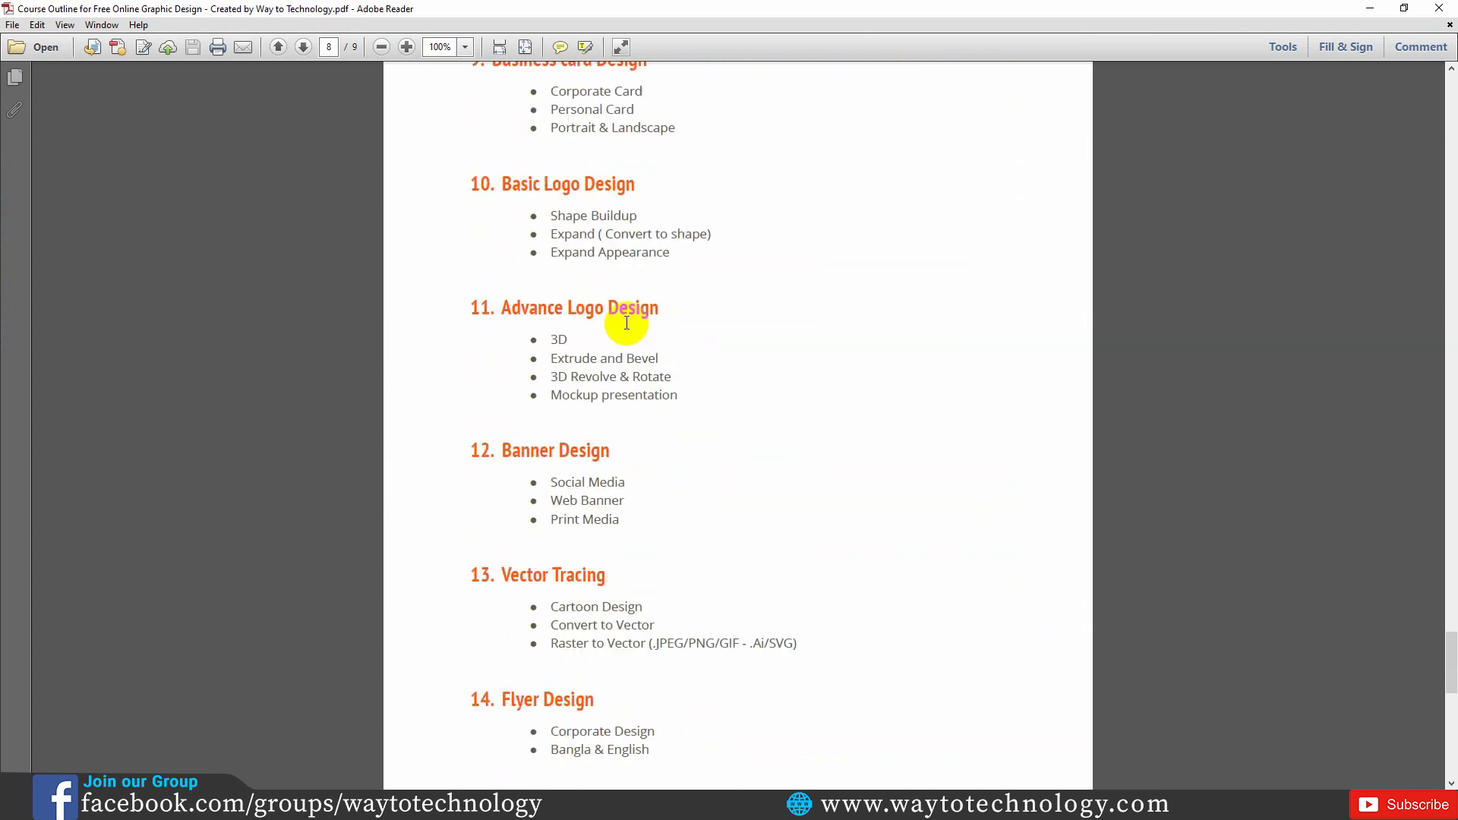
scroll(627, 323, "down", 8)
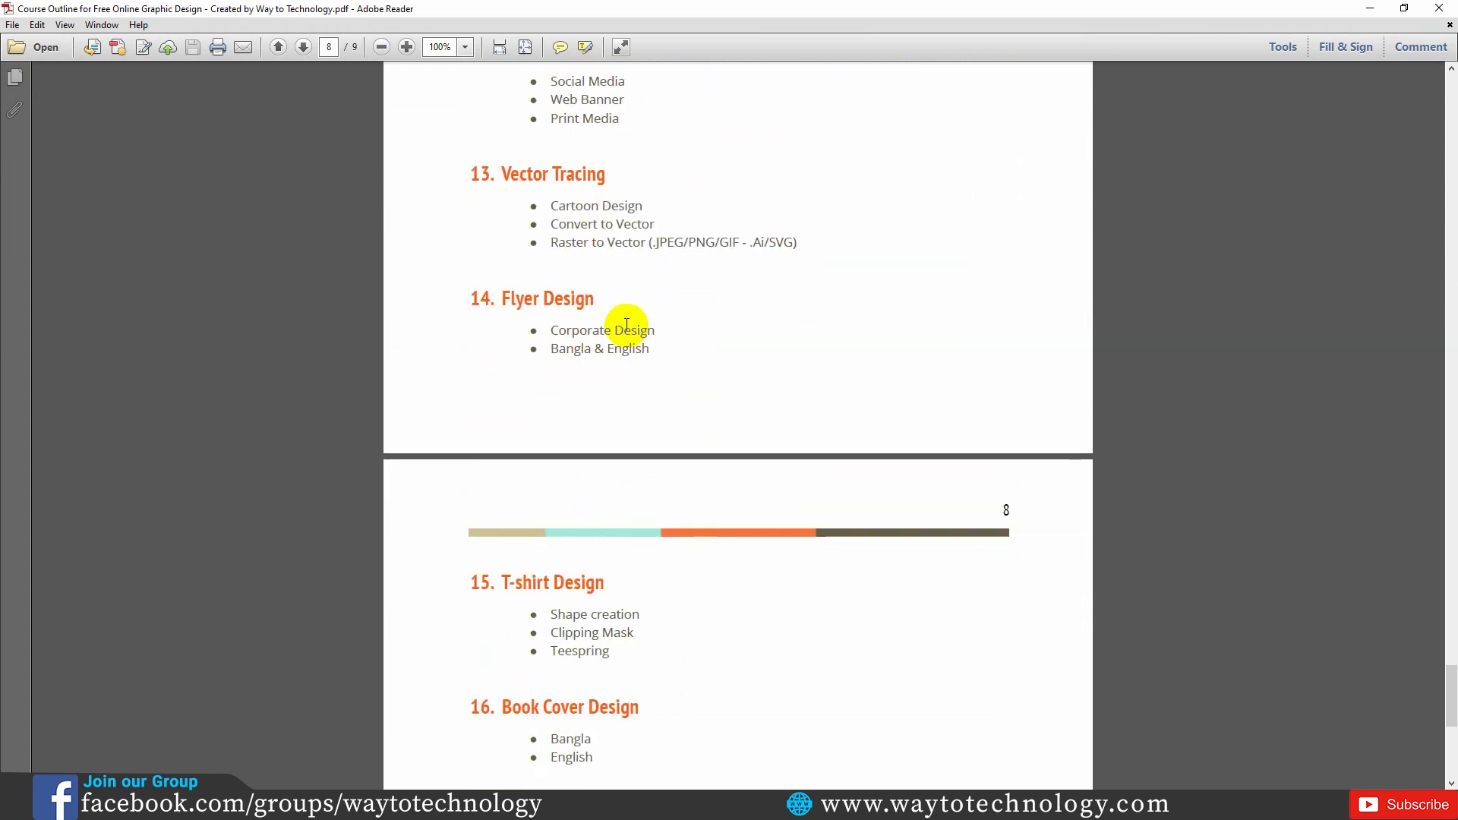
scroll(626, 325, "down", 4)
scroll(627, 326, "down", 5)
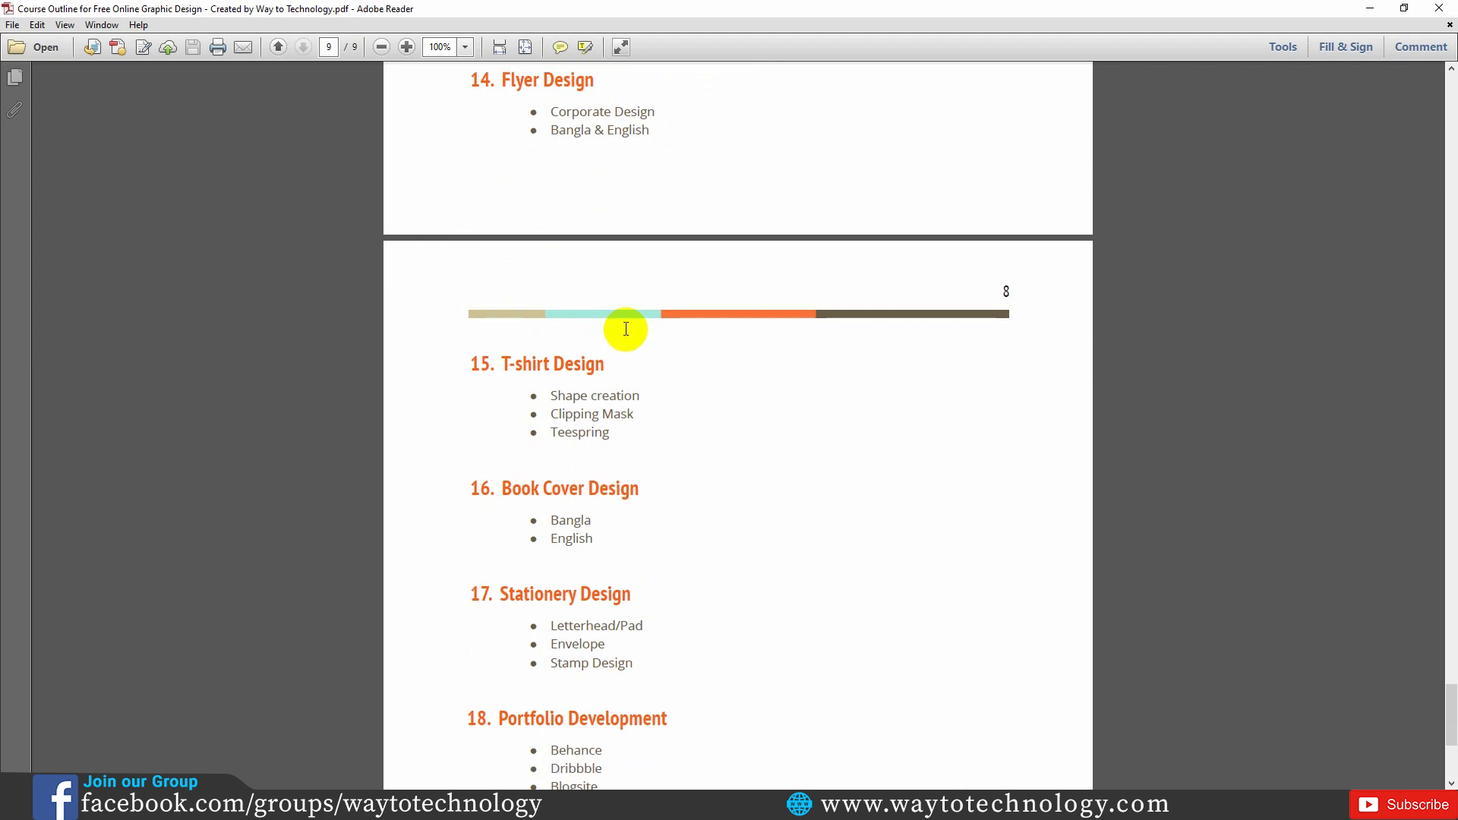
scroll(619, 329, "down", 4)
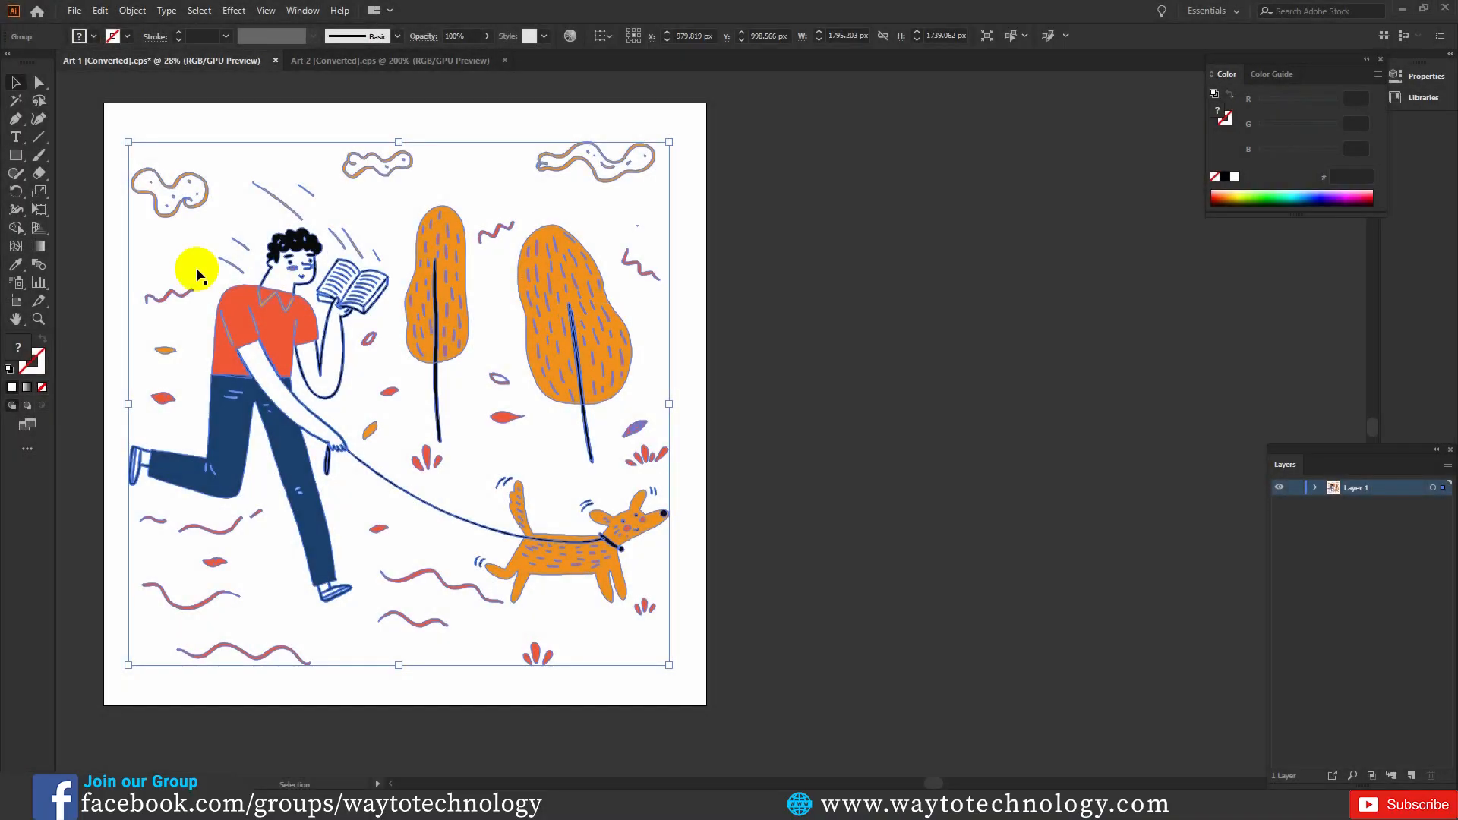
Step: Switch to Illustrator, select the grouped man-and-dog artwork in Art 1 and open Recolor Artwork for it
left_click(742, 238)
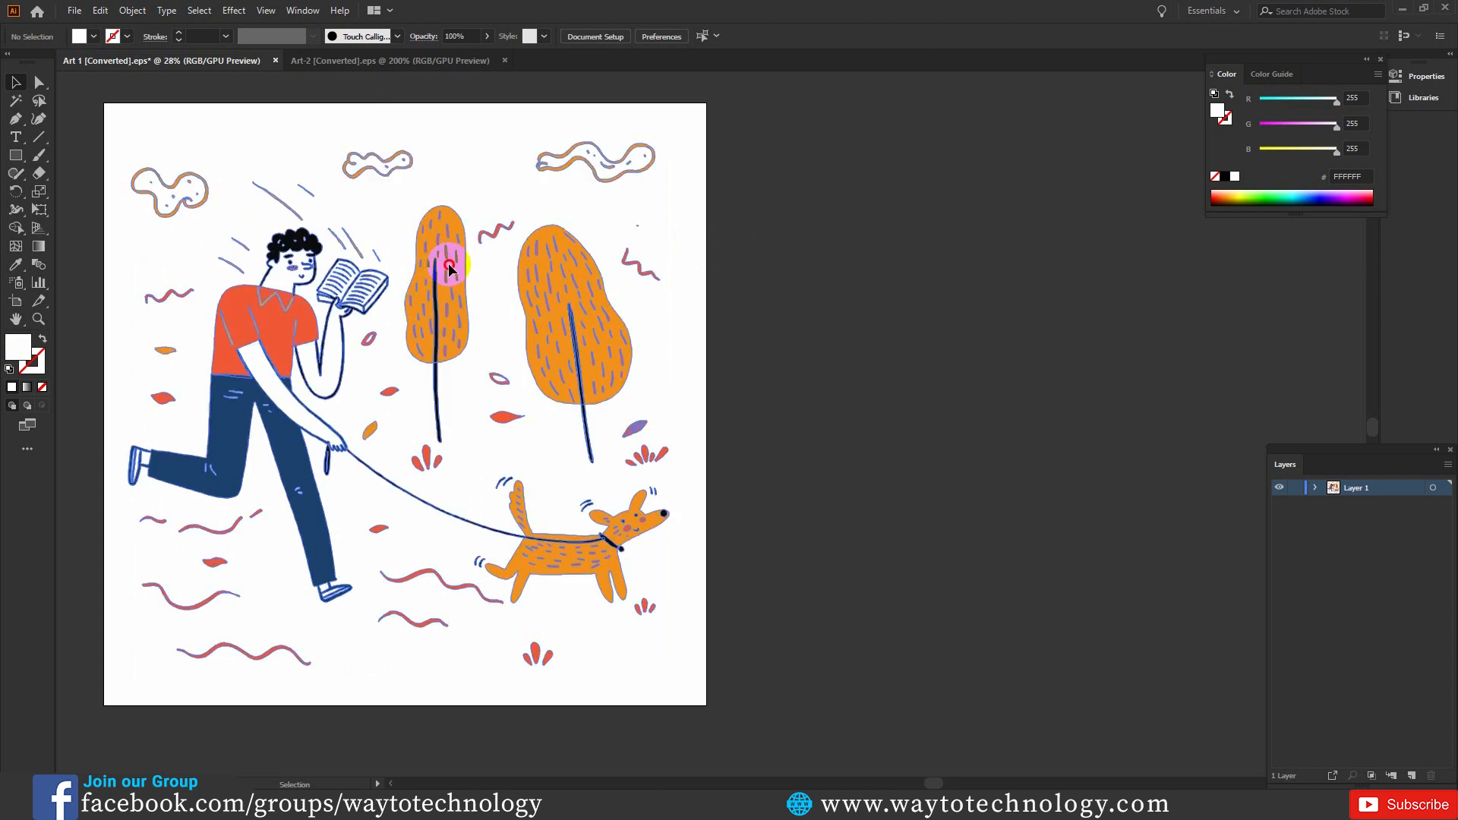
left_click(451, 272)
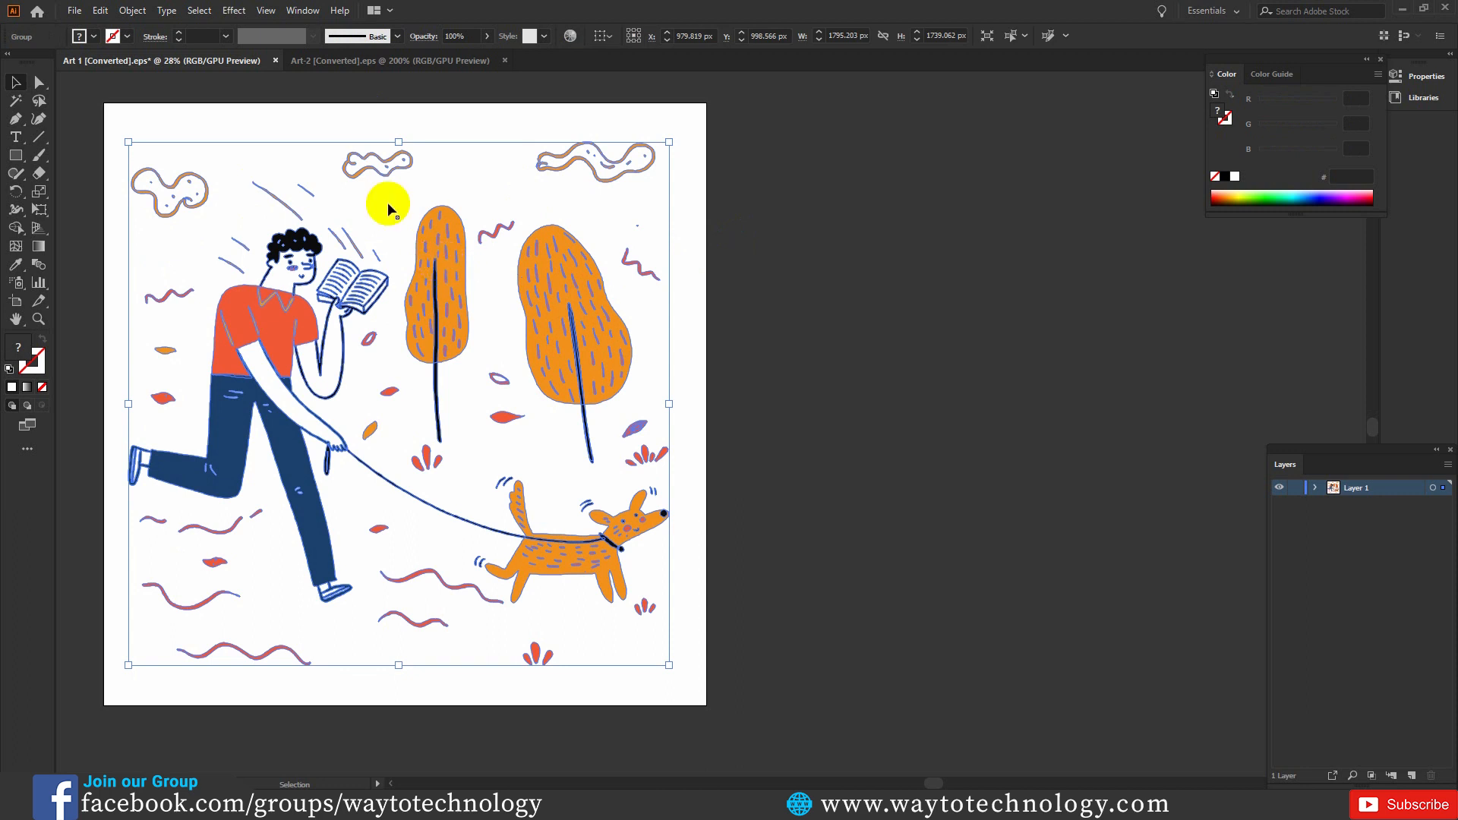
left_click(100, 10)
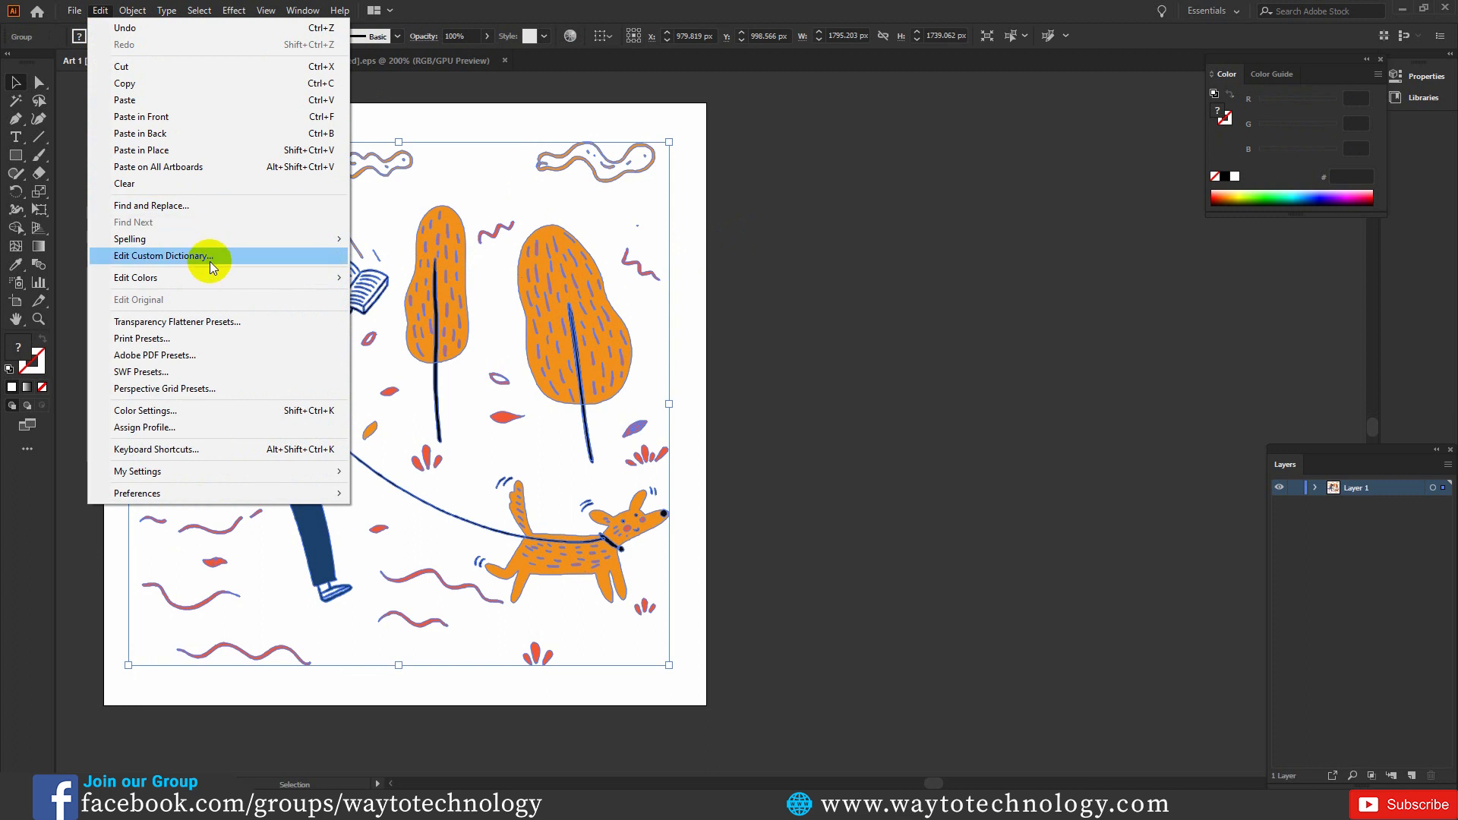
mouse_move(205, 281)
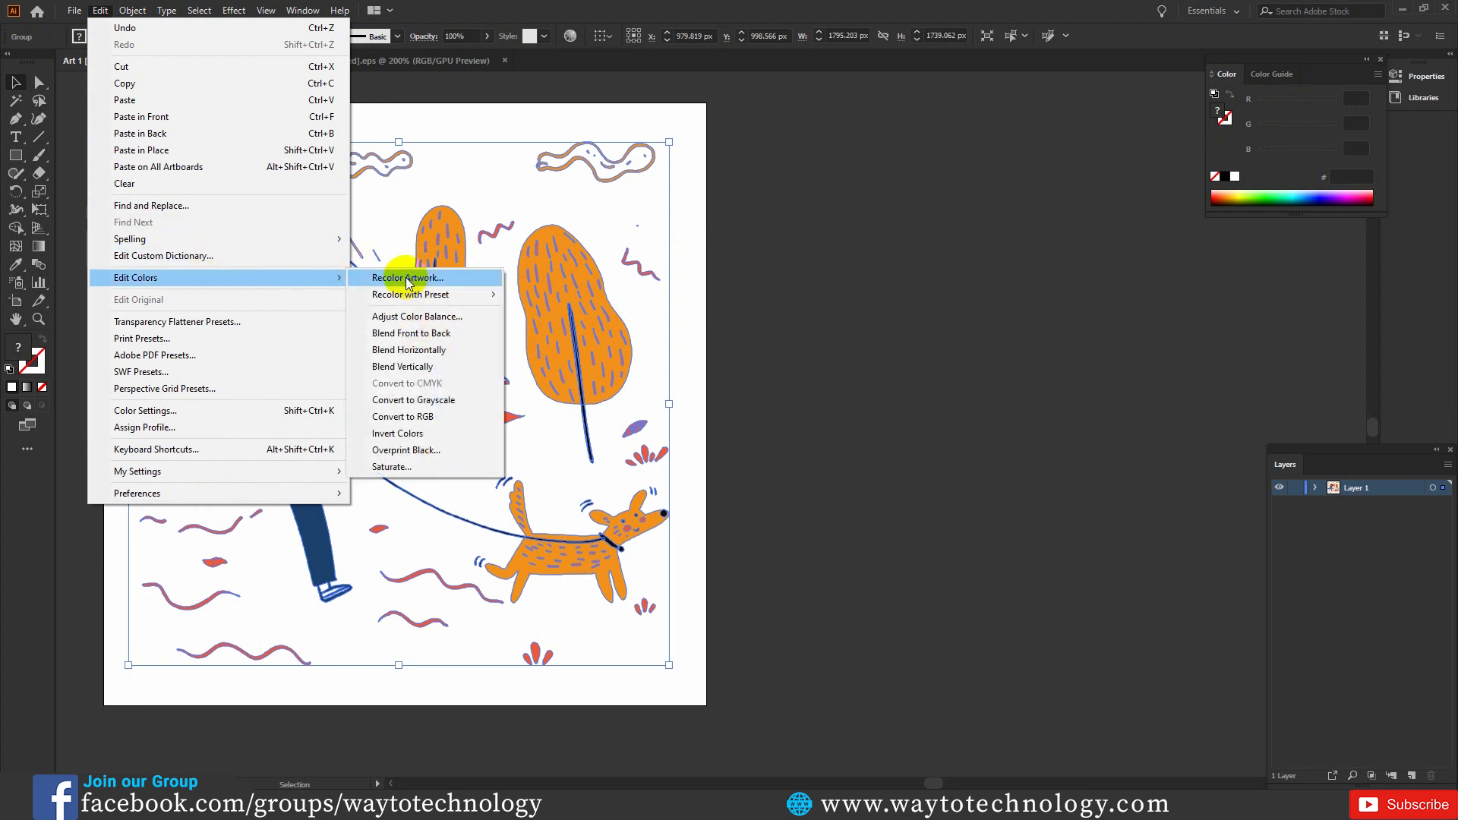
left_click(452, 145)
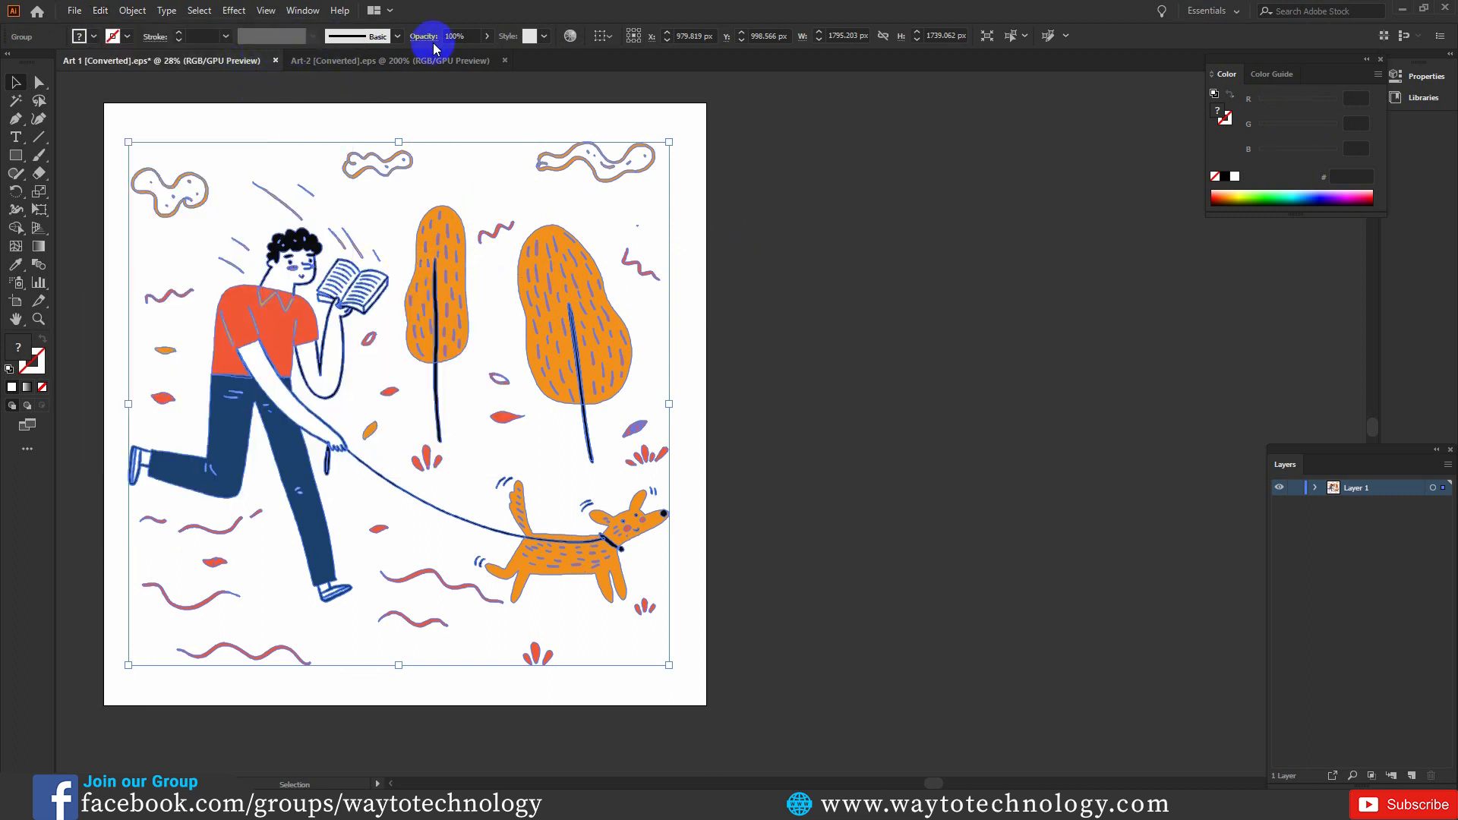
left_click(570, 38)
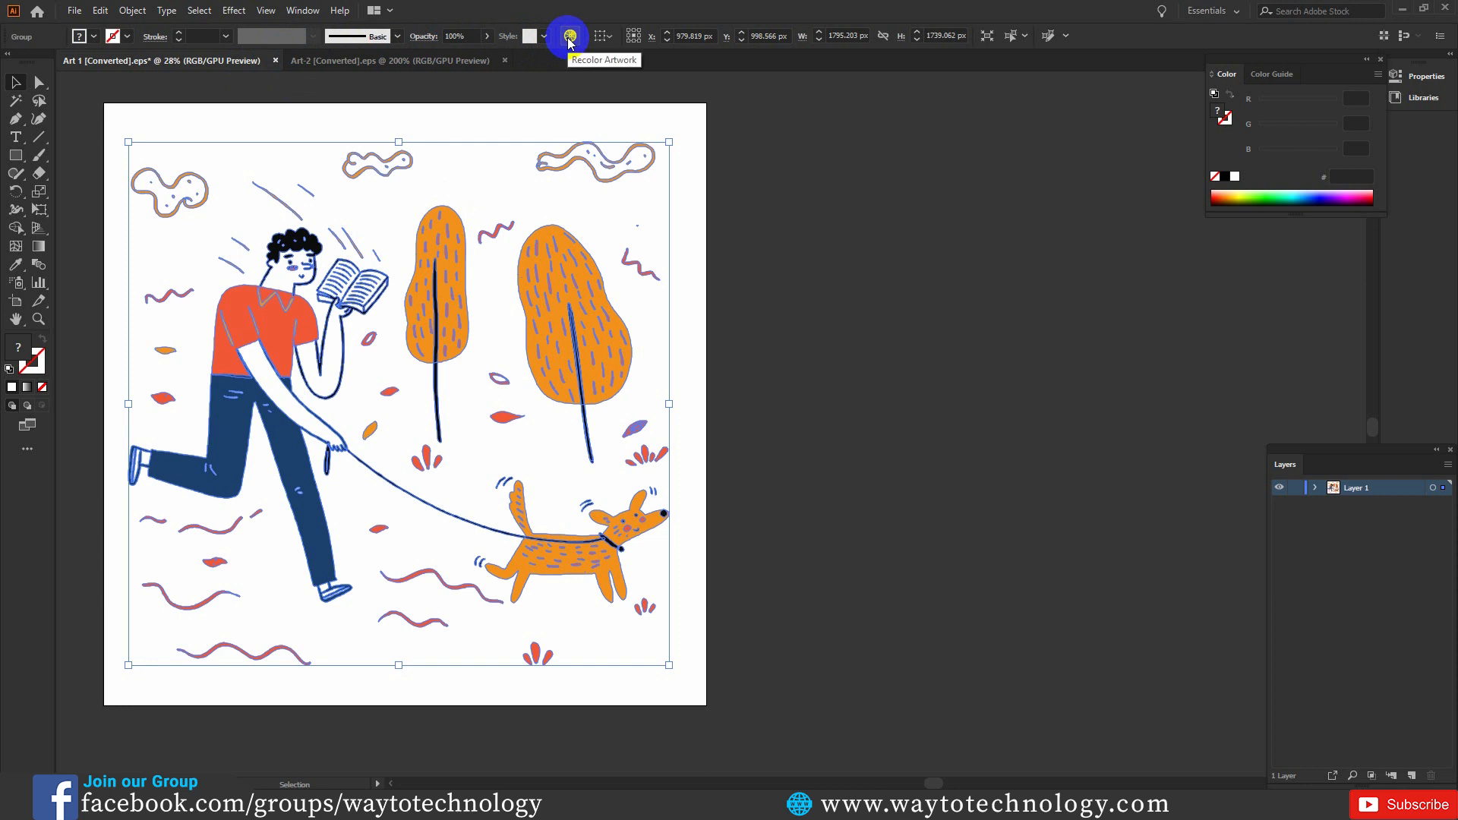
left_click(570, 37)
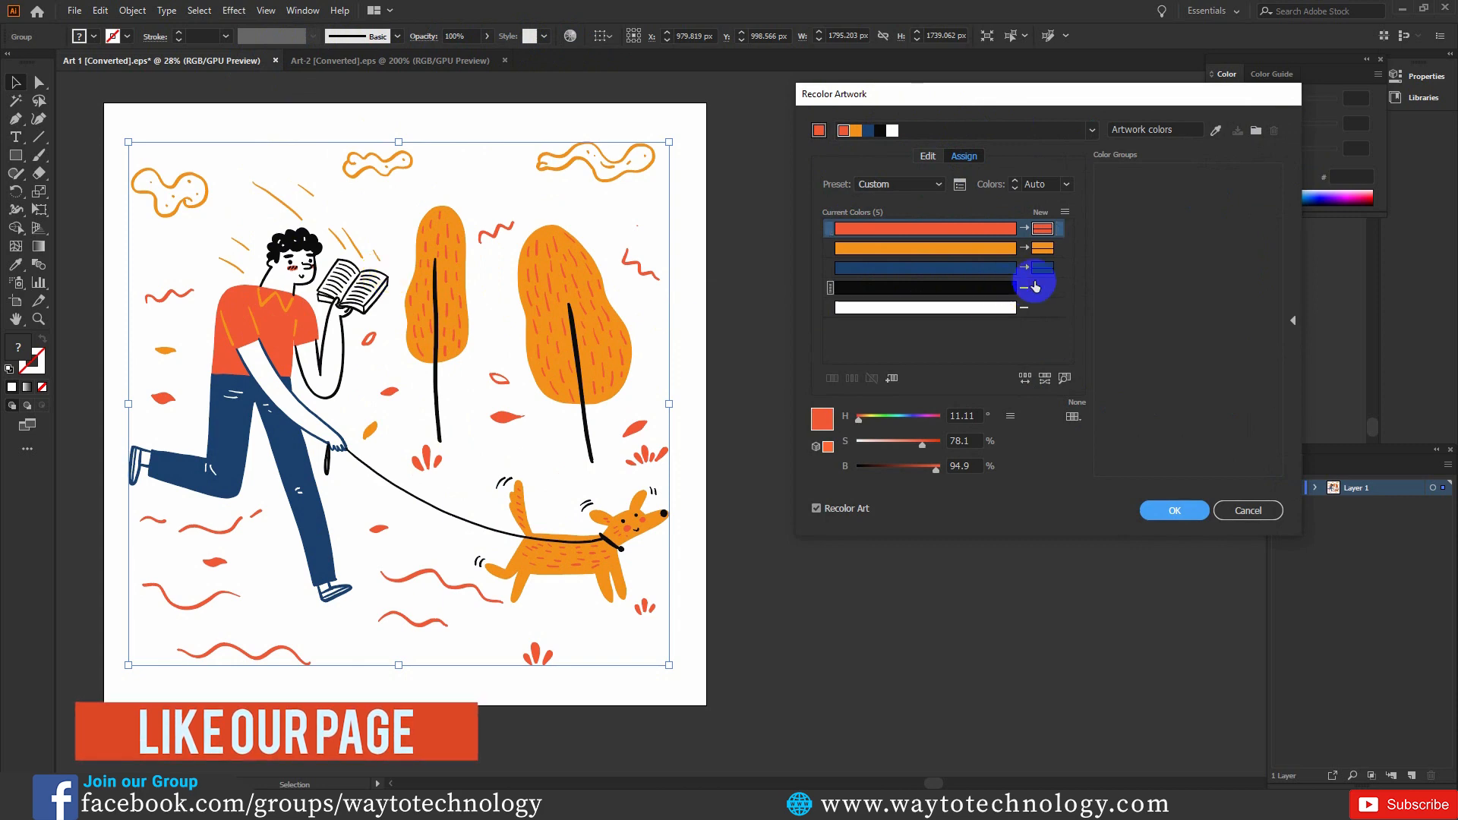
Step: Save the current artwork colors as a new color group and name it "Main color"
left_click(1256, 132)
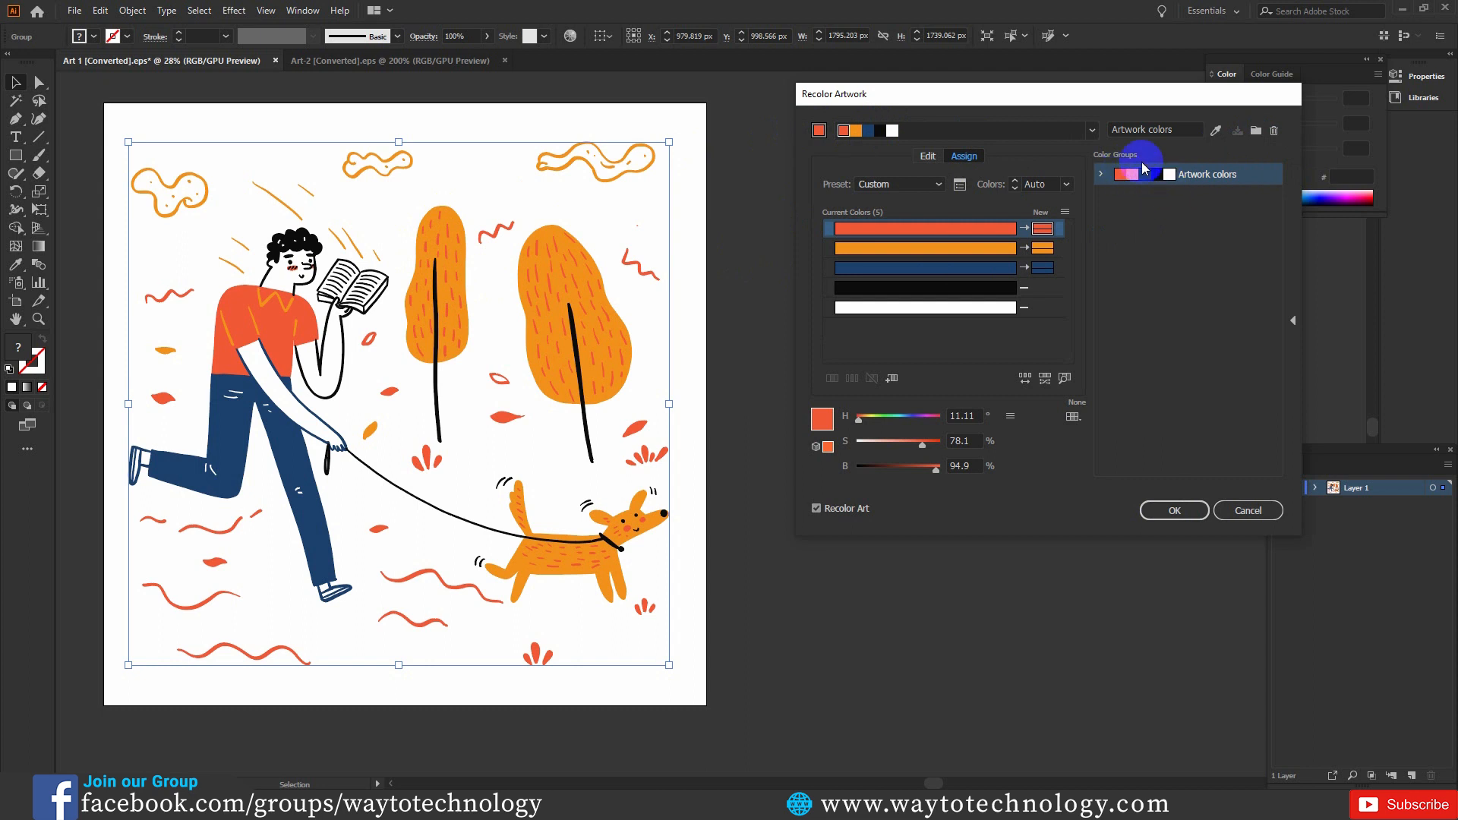
double_click(1215, 175)
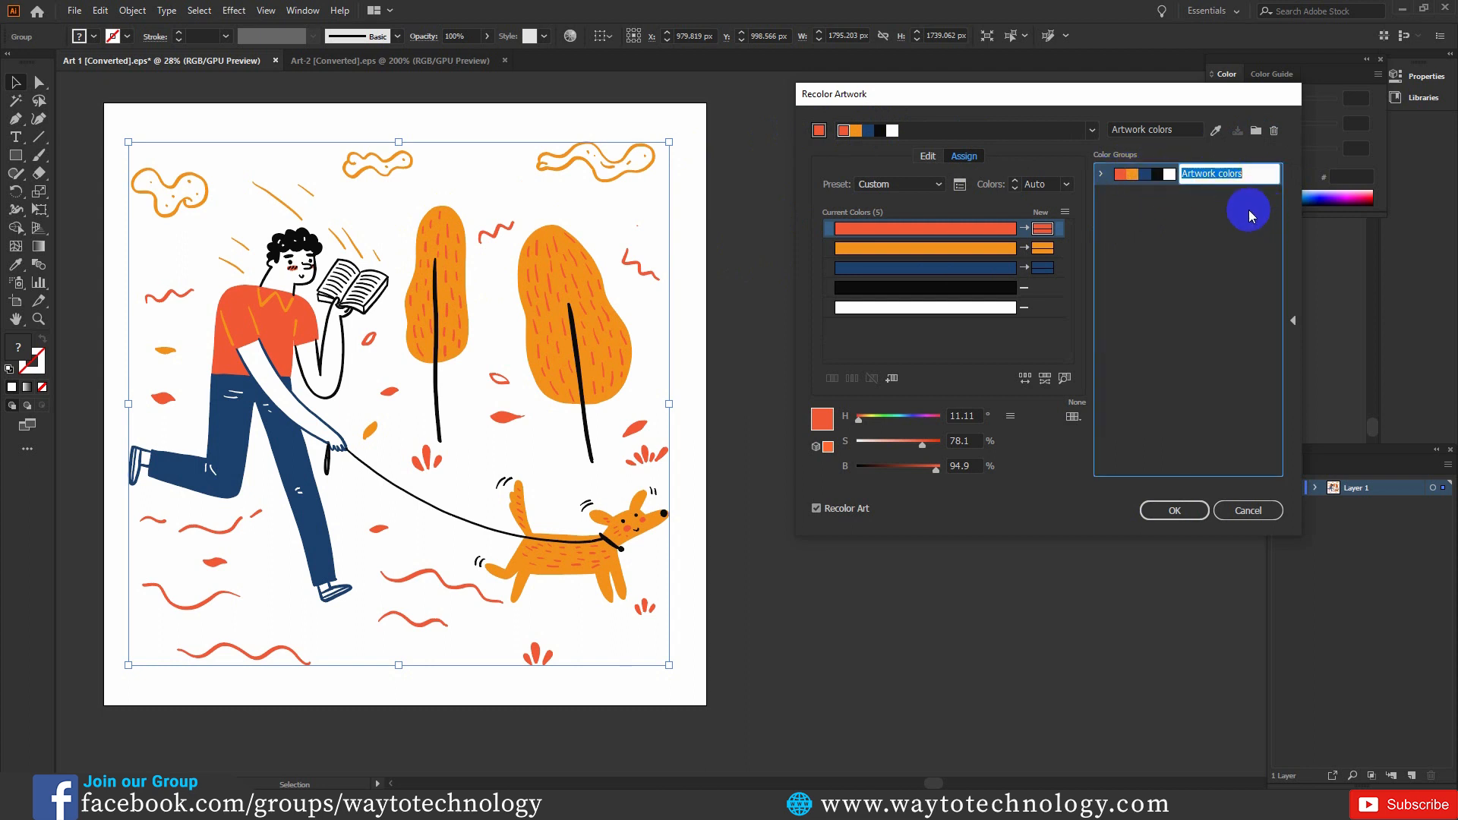
type("Mal")
type("n color")
key("Return")
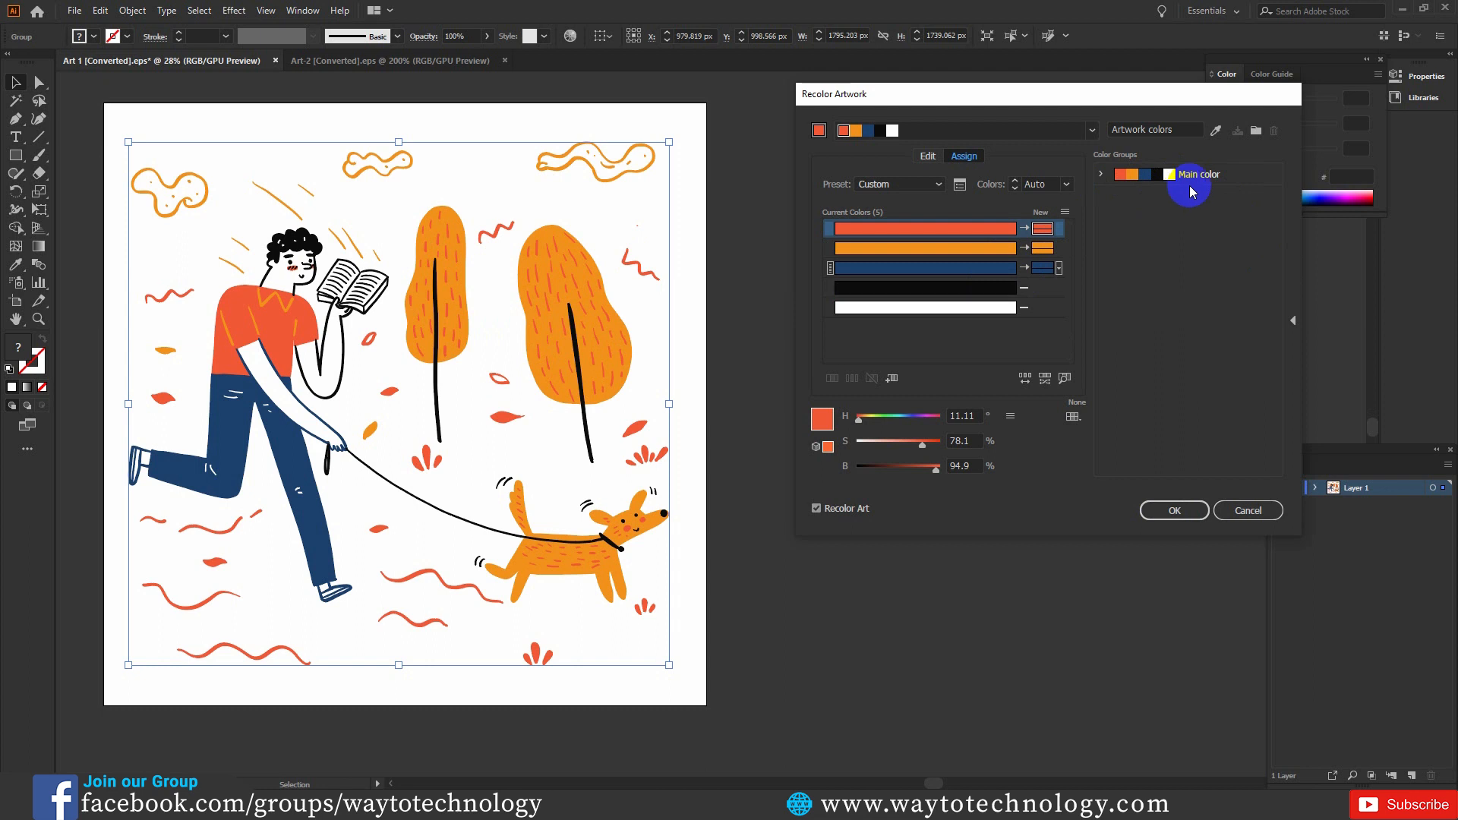
Step: Recolor the orange parts of the artwork, such as the trees and dog, to light purple on the color wheel
left_click(928, 156)
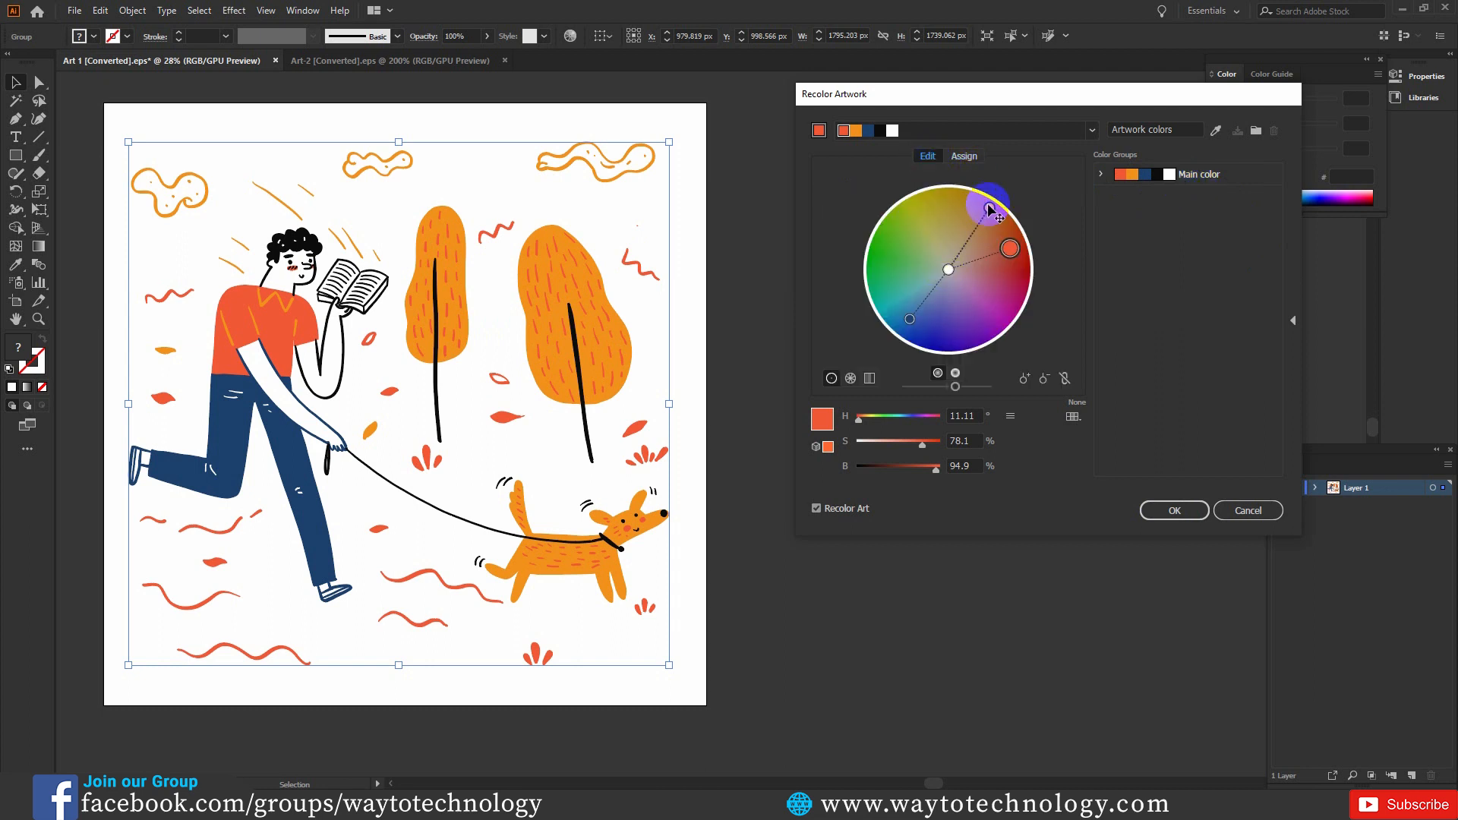
left_click_drag(989, 207, 942, 218)
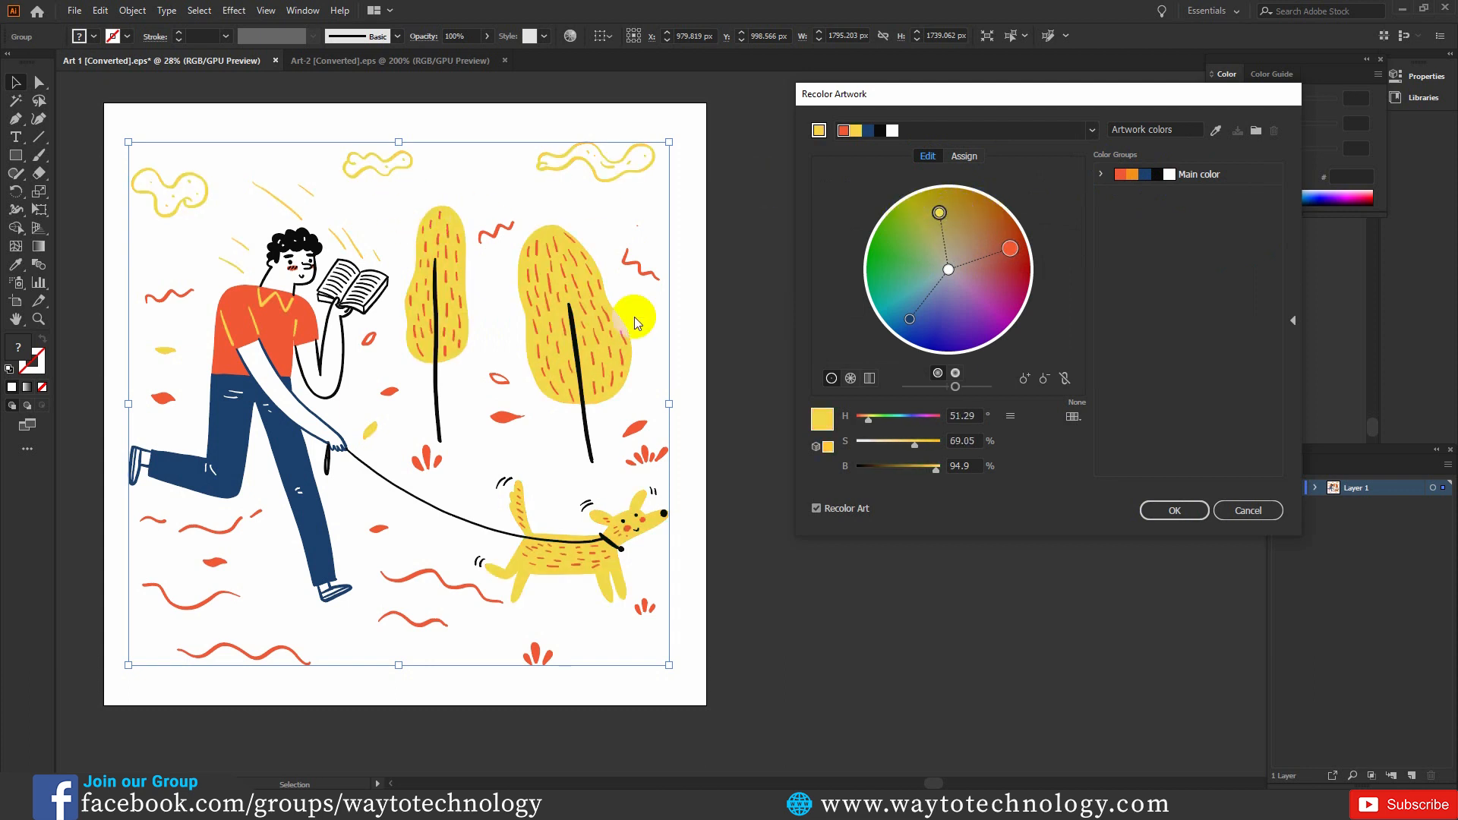
mouse_move(941, 217)
left_mouse_down()
mouse_move(903, 258)
mouse_move(974, 304)
left_mouse_up()
Step: On the color wheel, change the red areas to pale orange and the navy areas to about H 228°, S 63%, B 43%
left_click(1006, 243)
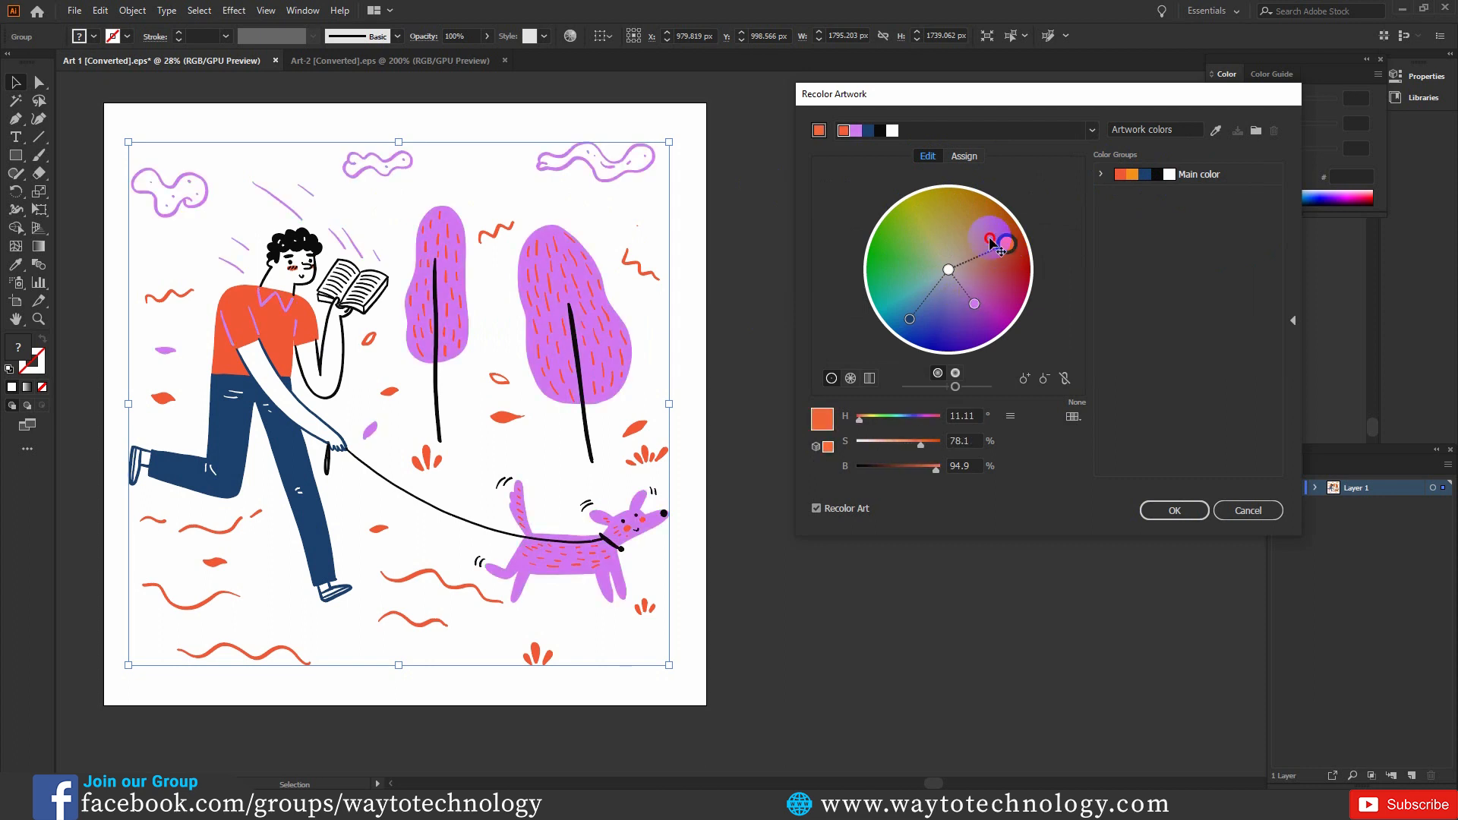
left_click_drag(994, 242, 972, 231)
mouse_move(910, 316)
left_mouse_down()
mouse_move(907, 281)
mouse_move(892, 284)
mouse_move(920, 319)
left_mouse_up()
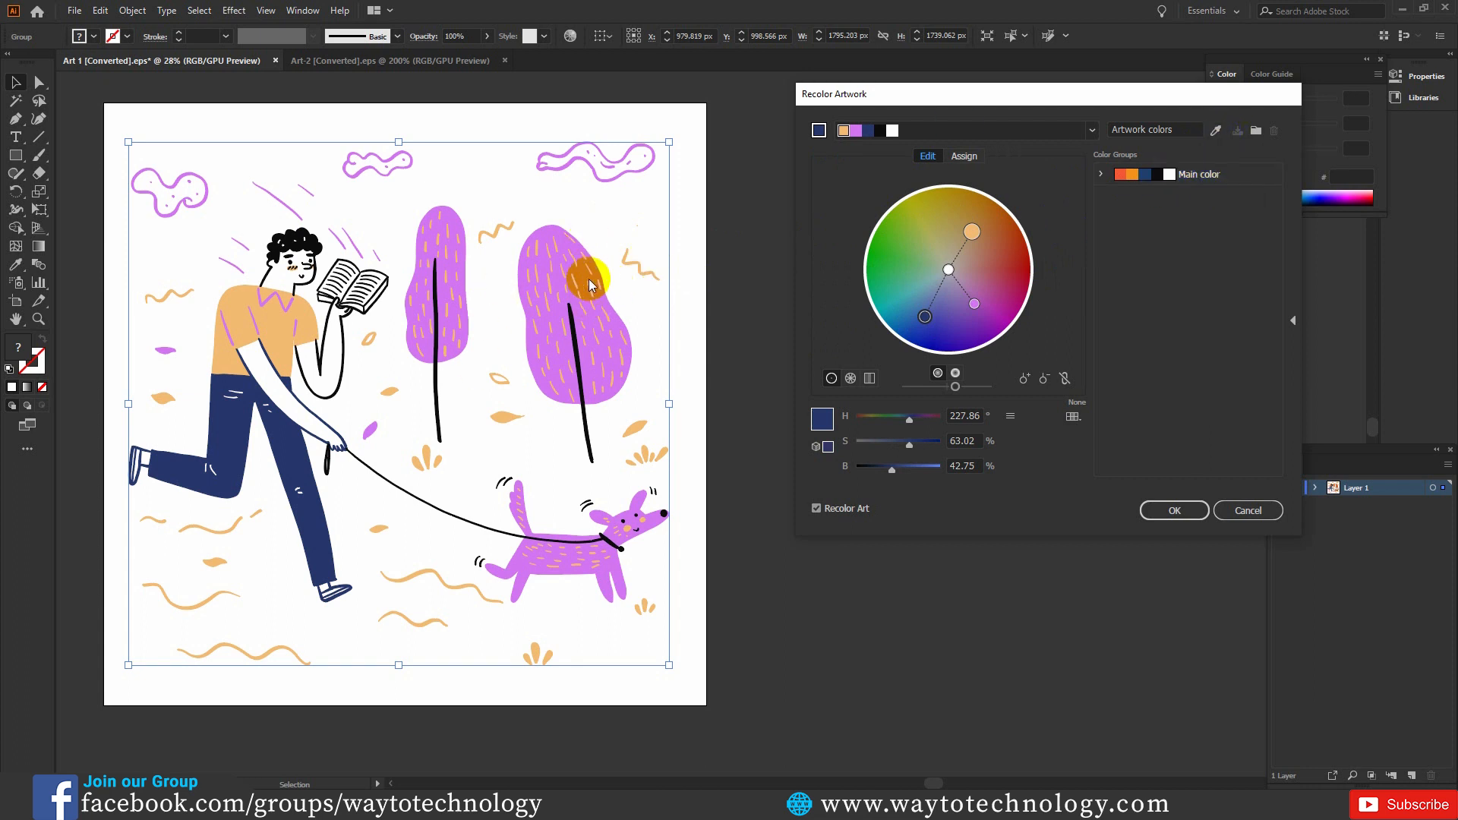
Step: Restore the artwork's original colors from the "Main color" group and link the harmony colors on the color wheel
left_click(1182, 174)
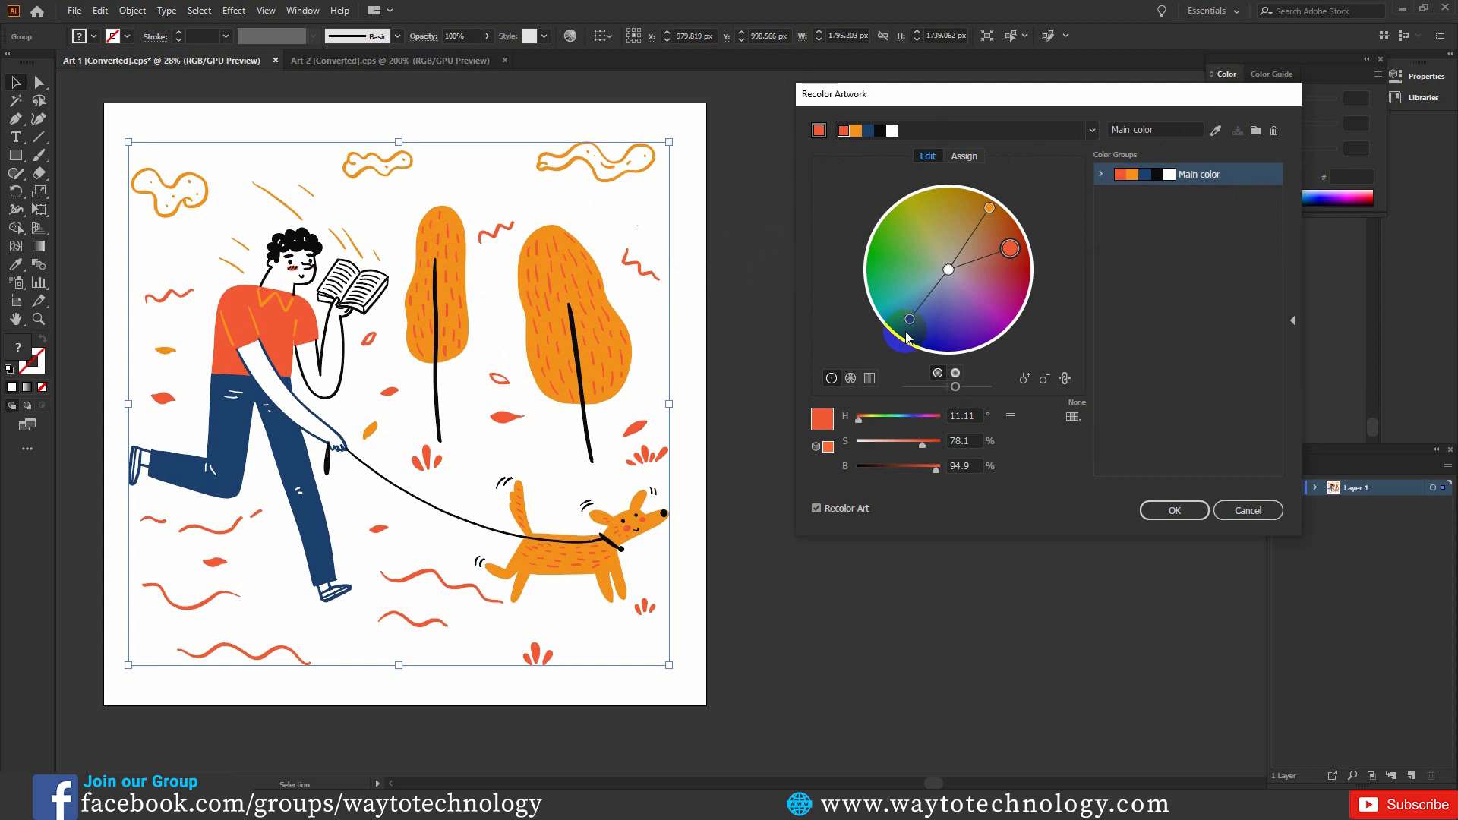
left_click(1065, 378)
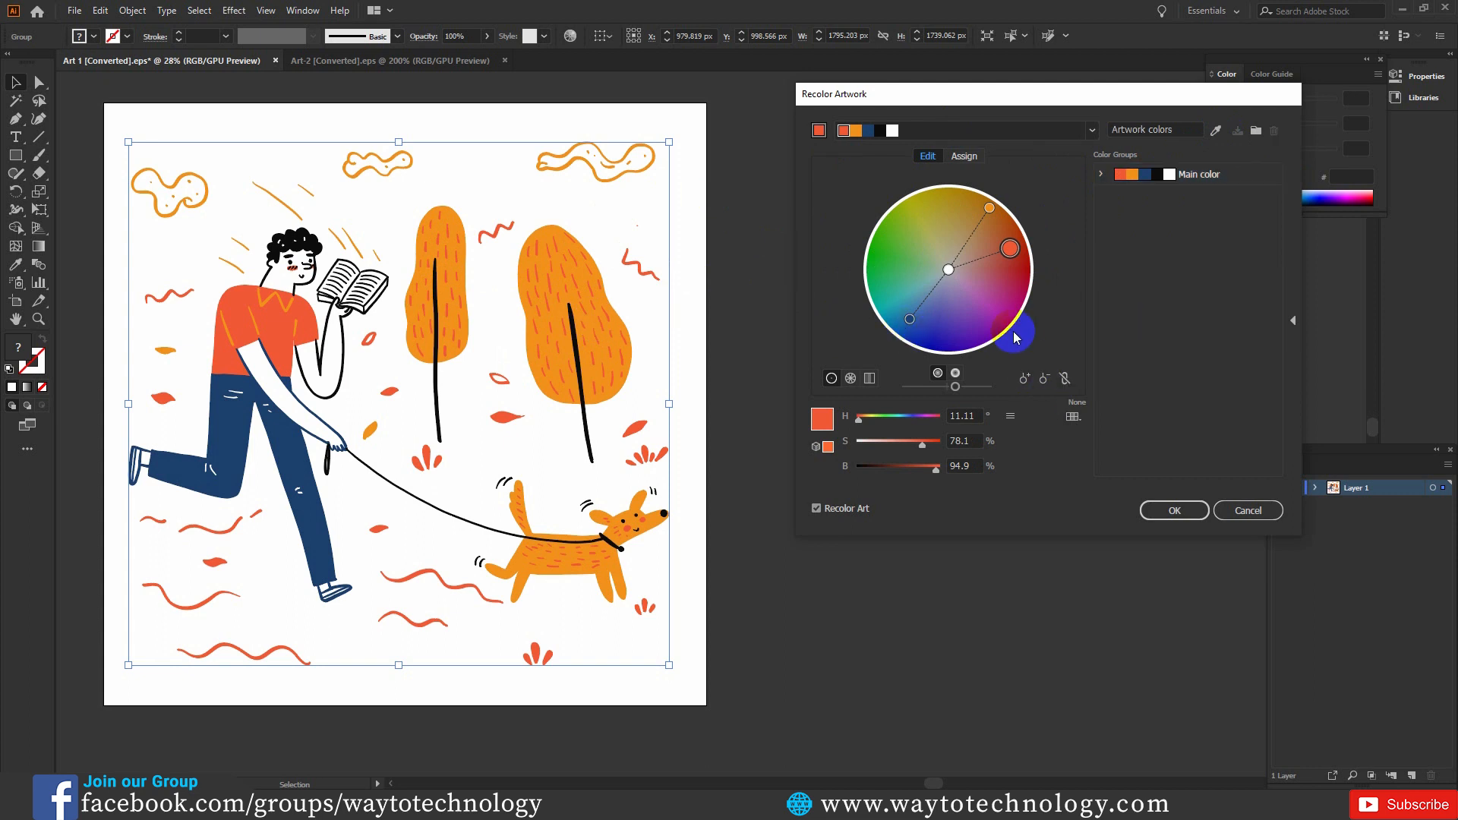
left_click(1065, 378)
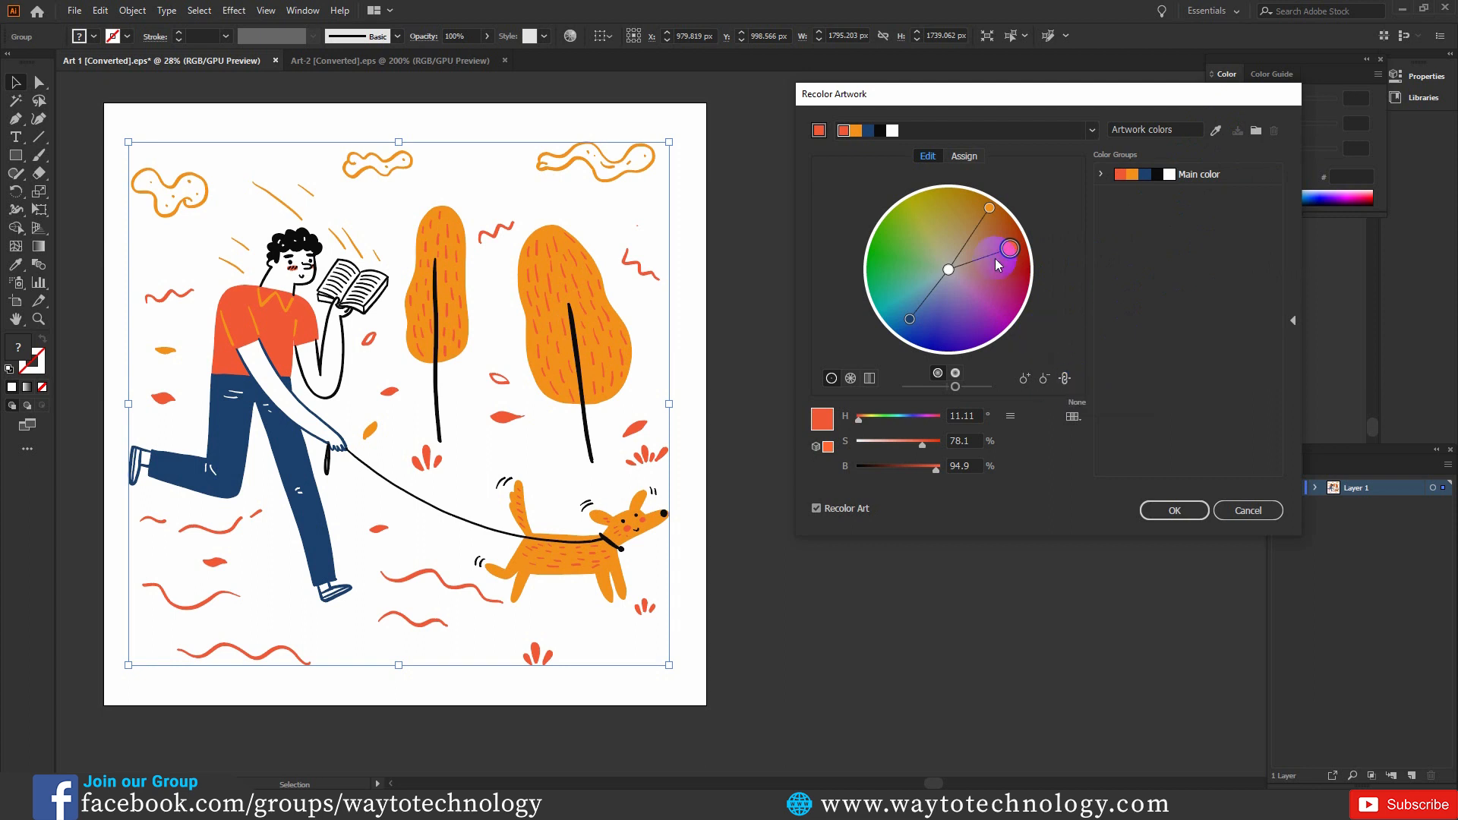
Step: Shift all linked colors together around the color wheel, bringing the shirt color to about H 311°, S 65%, B 63%
left_click_drag(1009, 250, 948, 313)
mouse_move(928, 239)
left_mouse_down()
mouse_move(957, 200)
mouse_move(984, 239)
mouse_move(970, 202)
left_mouse_up()
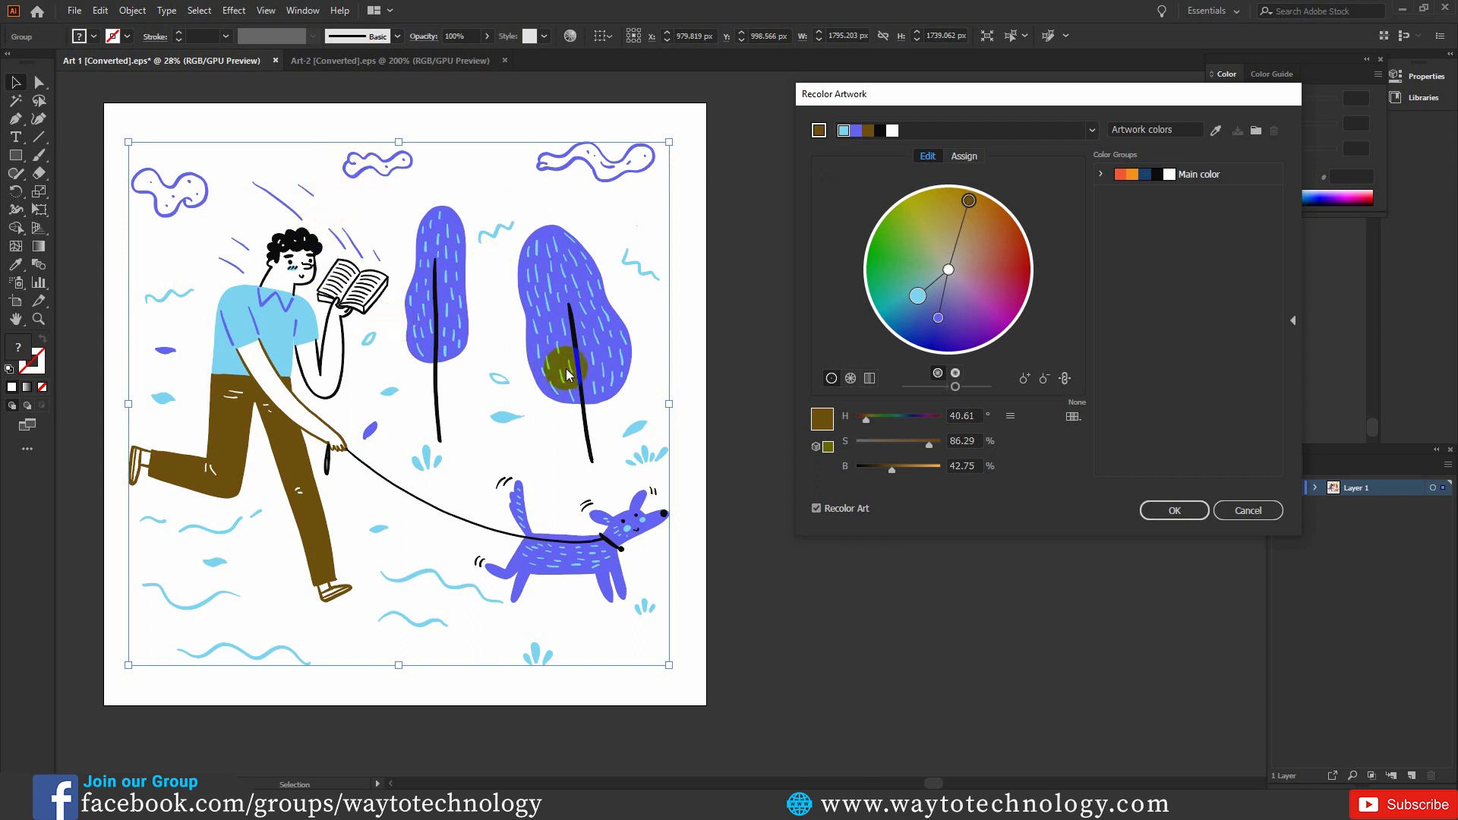
left_click_drag(916, 300, 974, 287)
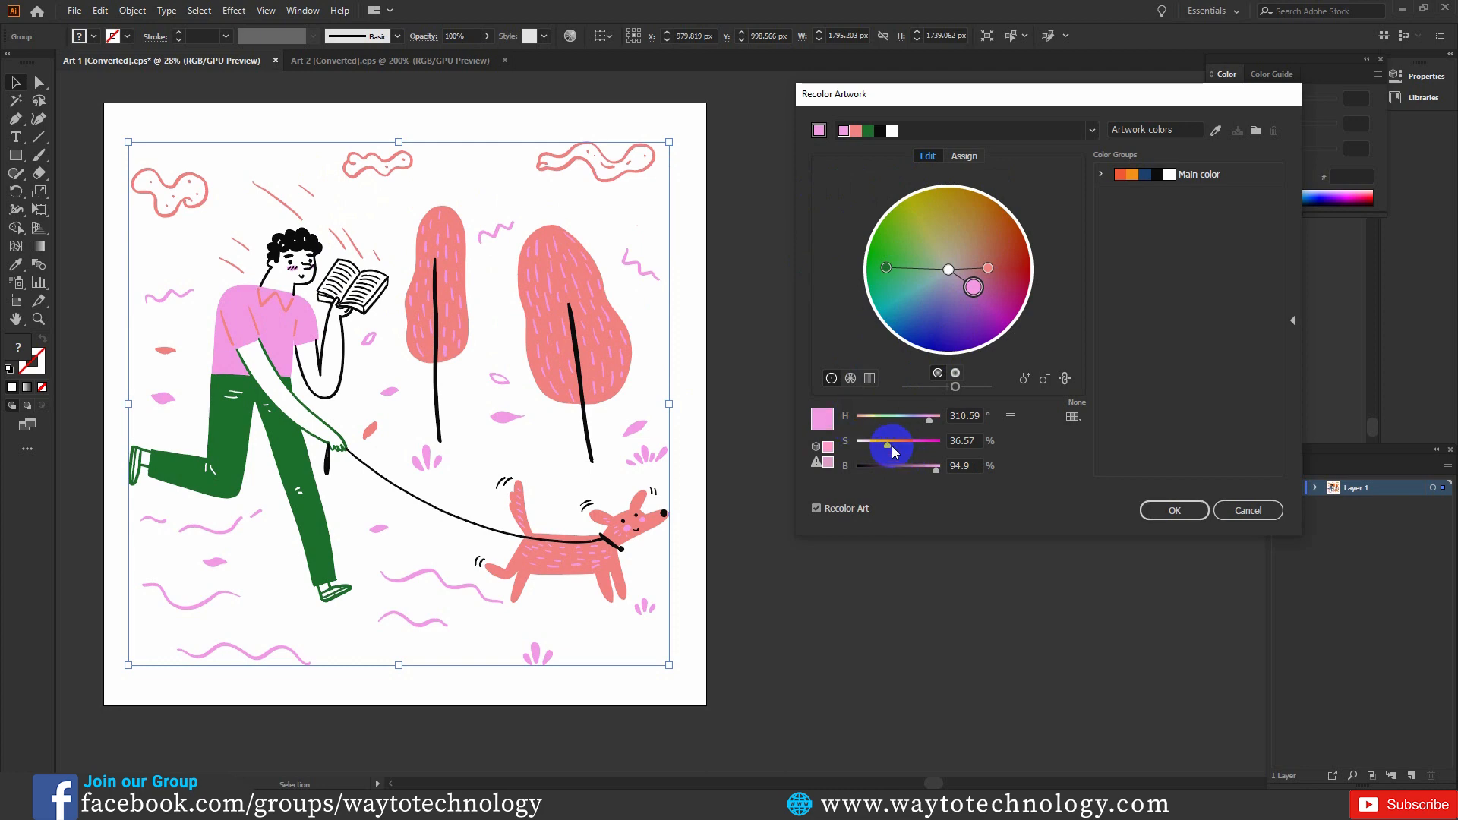
mouse_move(890, 449)
left_mouse_down()
mouse_move(919, 450)
mouse_move(862, 471)
mouse_move(911, 465)
mouse_move(916, 448)
mouse_move(873, 446)
mouse_move(921, 440)
mouse_move(918, 427)
left_mouse_up()
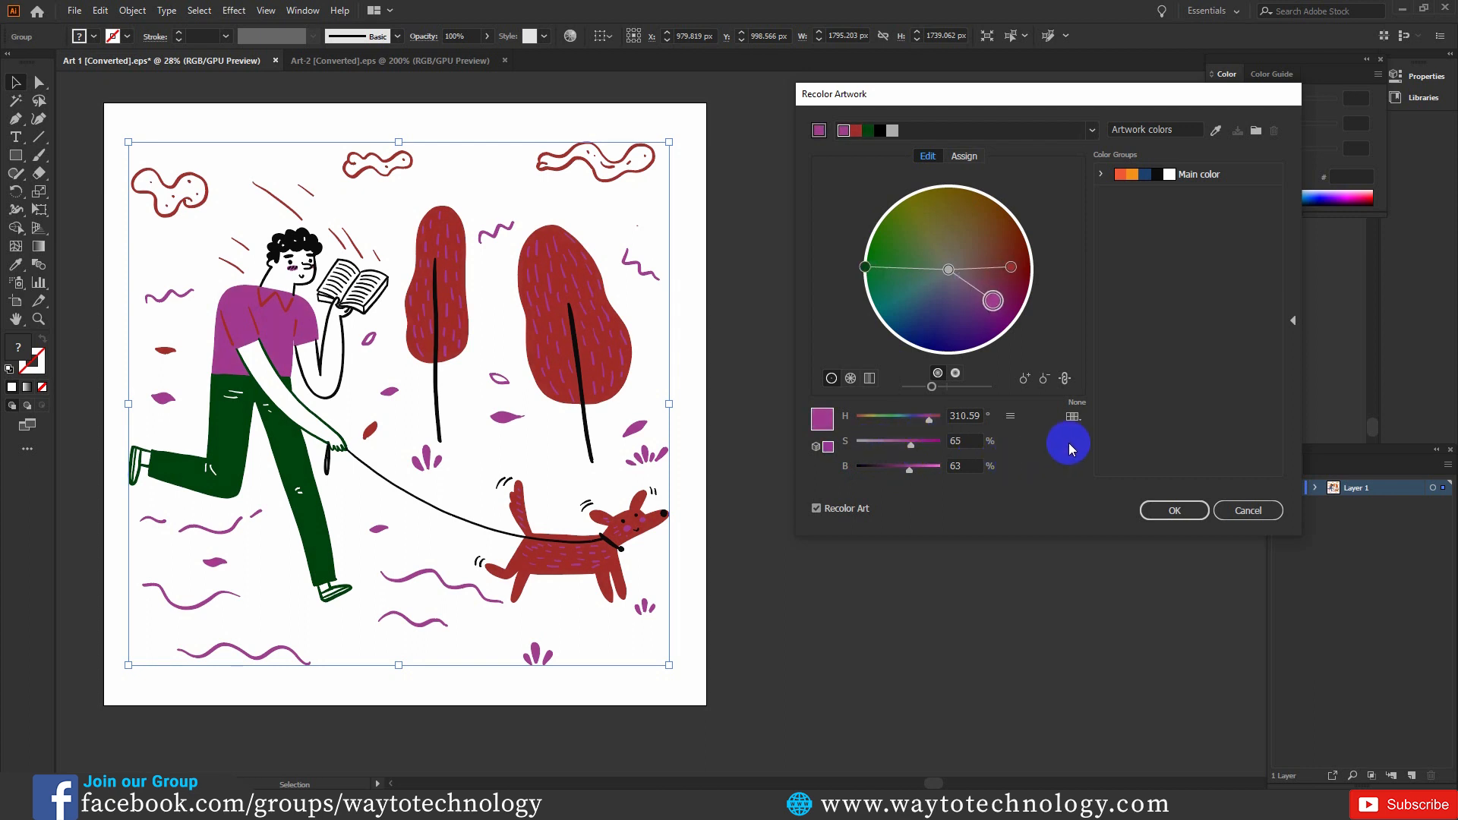
Step: Try the Skintones swatch library with the linked hues shifted to about H 253°, and remove the library limit
left_click(1073, 417)
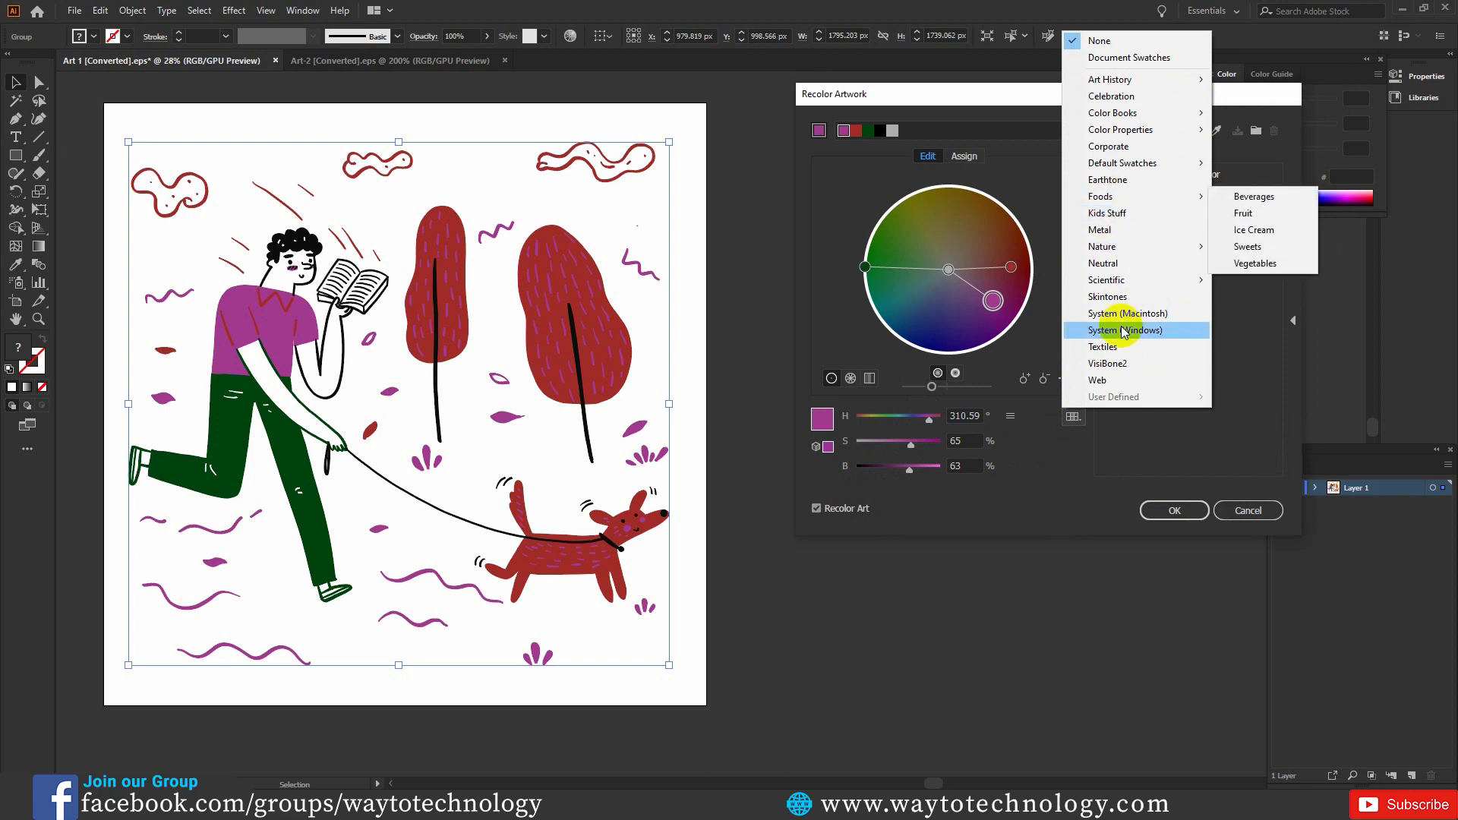
left_click(1119, 298)
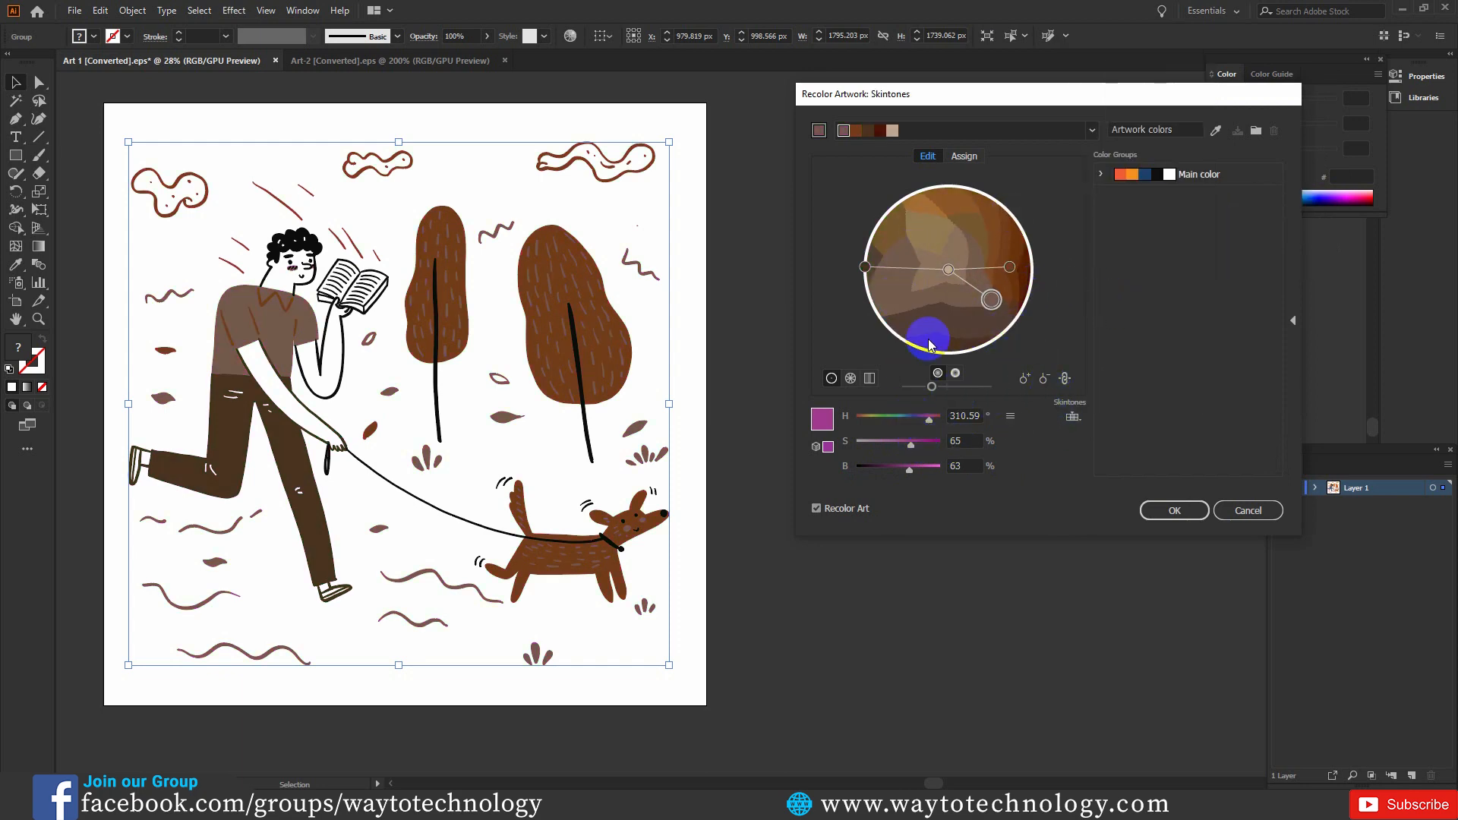
left_click_drag(990, 301, 952, 320)
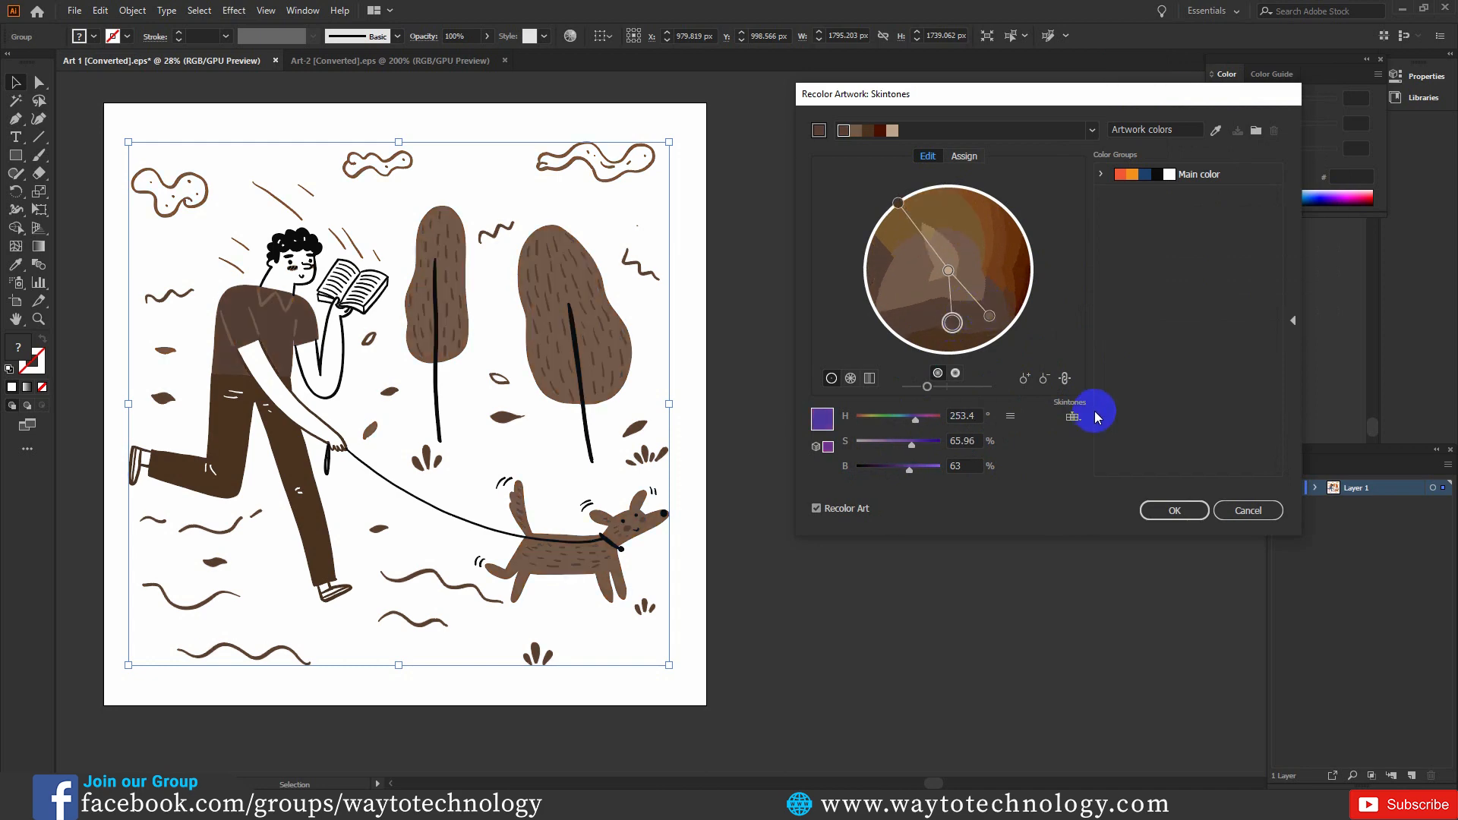
left_click(1073, 417)
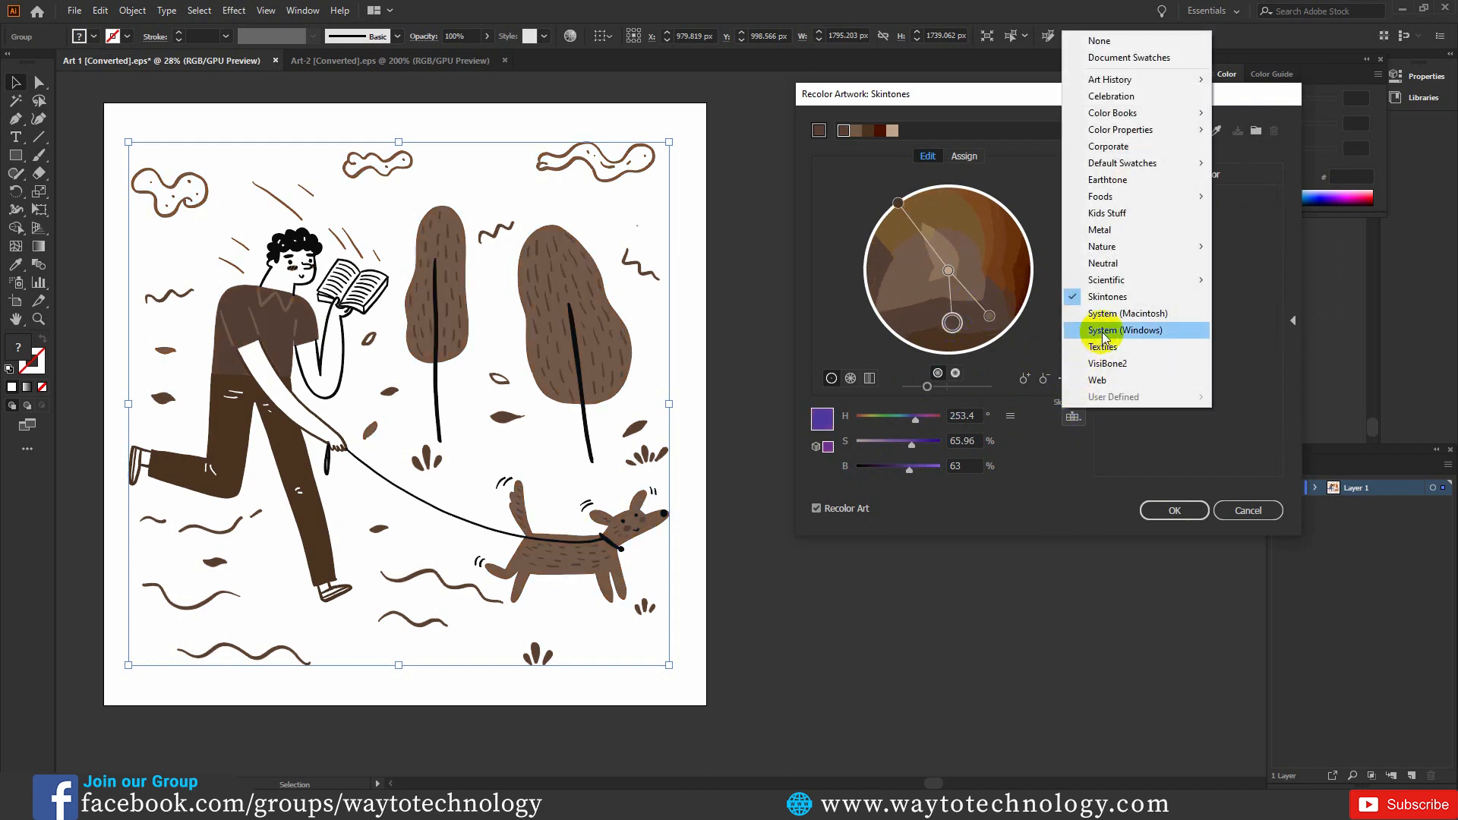
left_click(1103, 42)
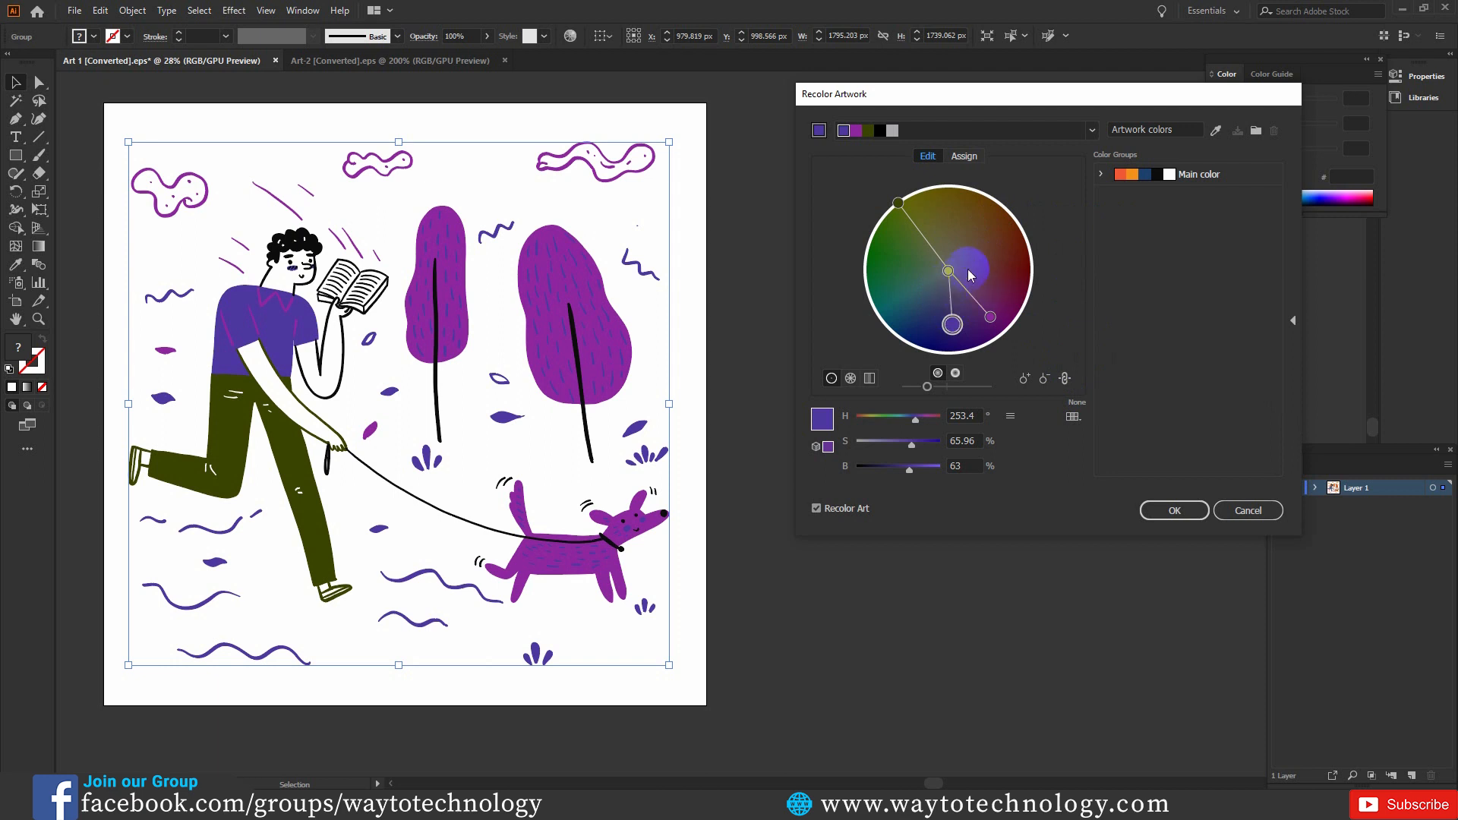
Step: Switch the recoloring from color wheel editing to color assignment and restore the "Main color" group
left_click(965, 157)
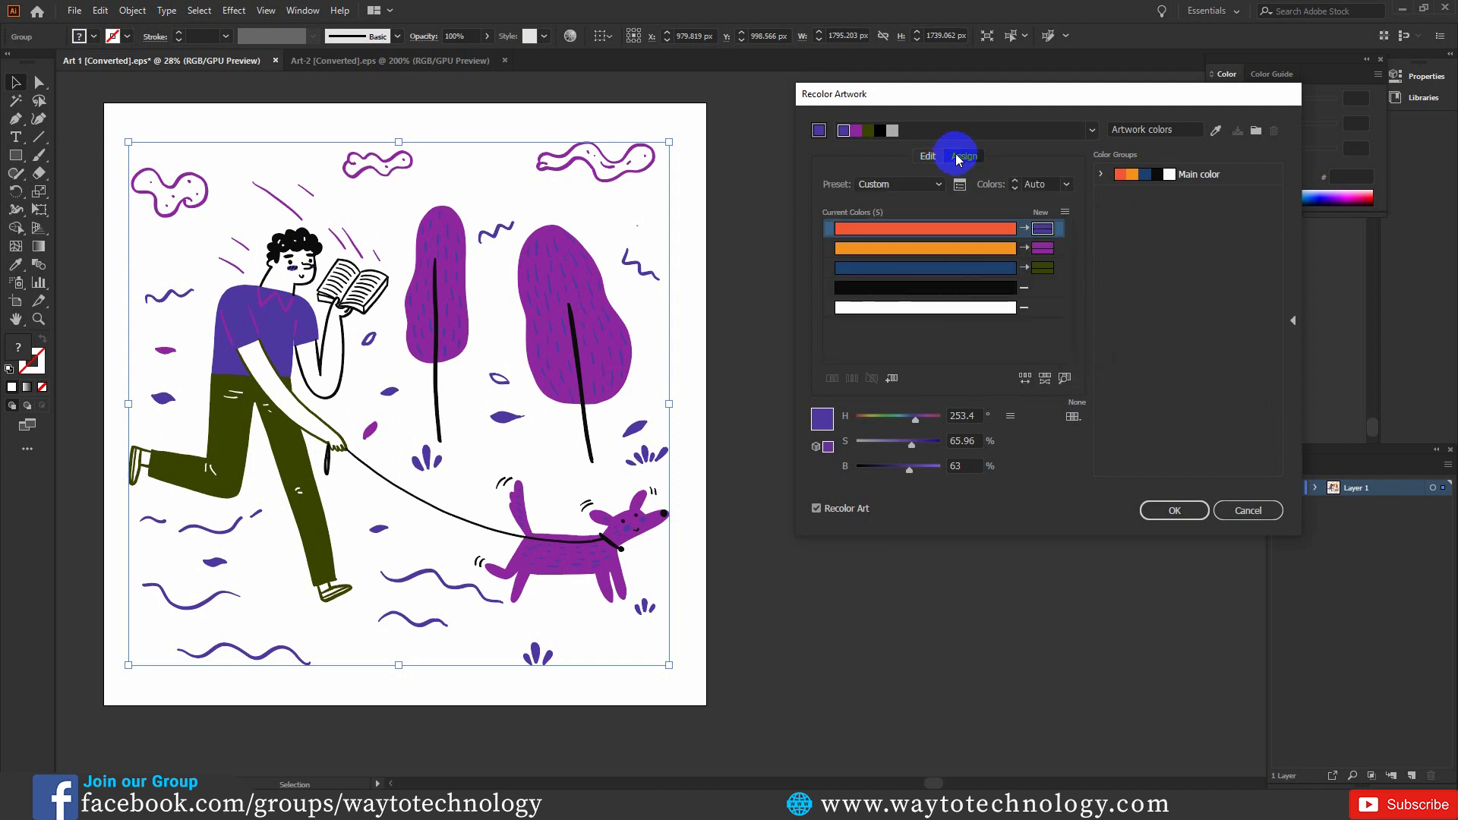
left_click(1189, 182)
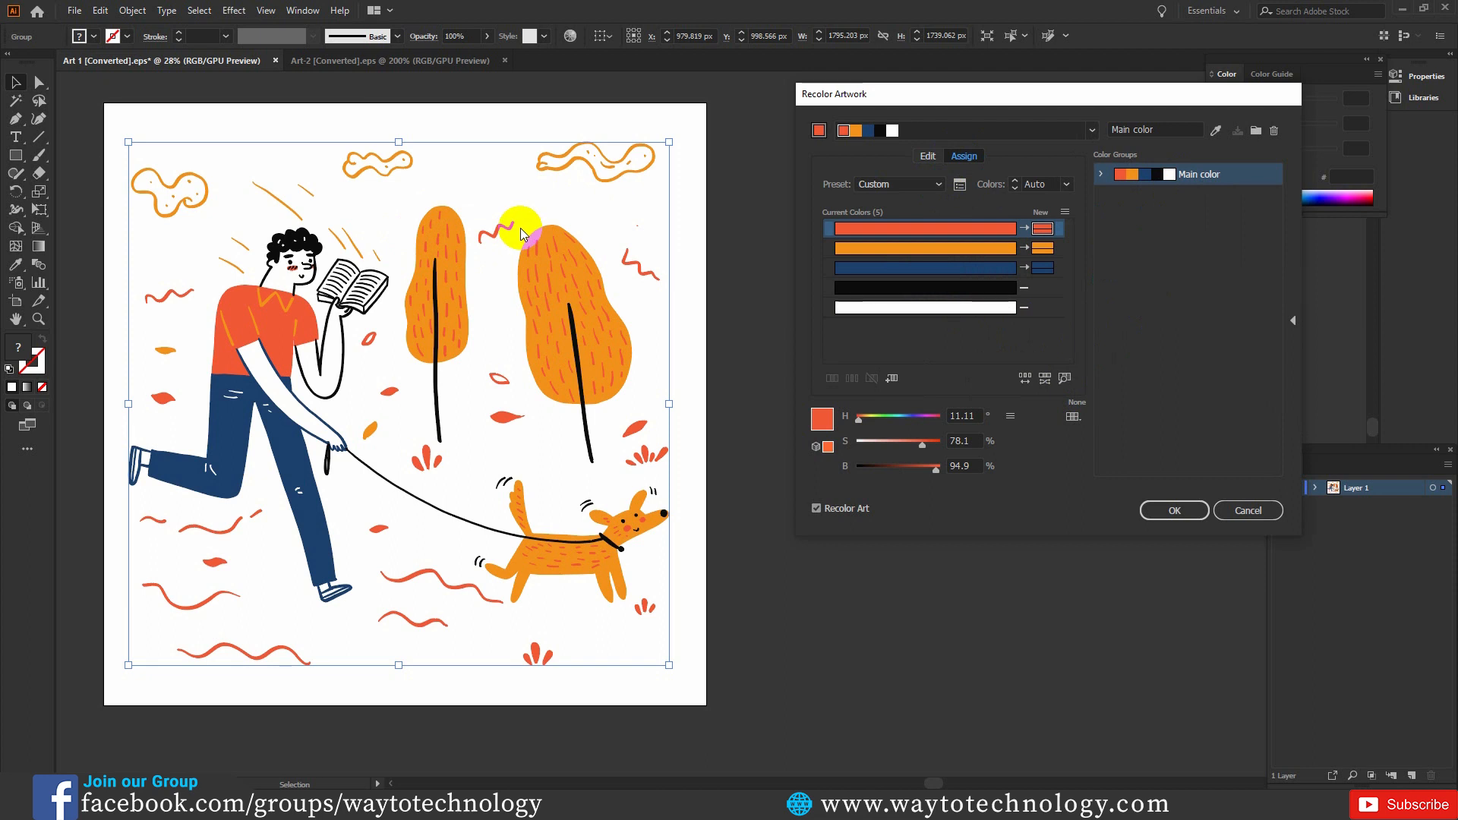
Step: Isolate the orange, blue, black and red colors one at a time to examine where each is used in the artwork
left_click(1064, 377)
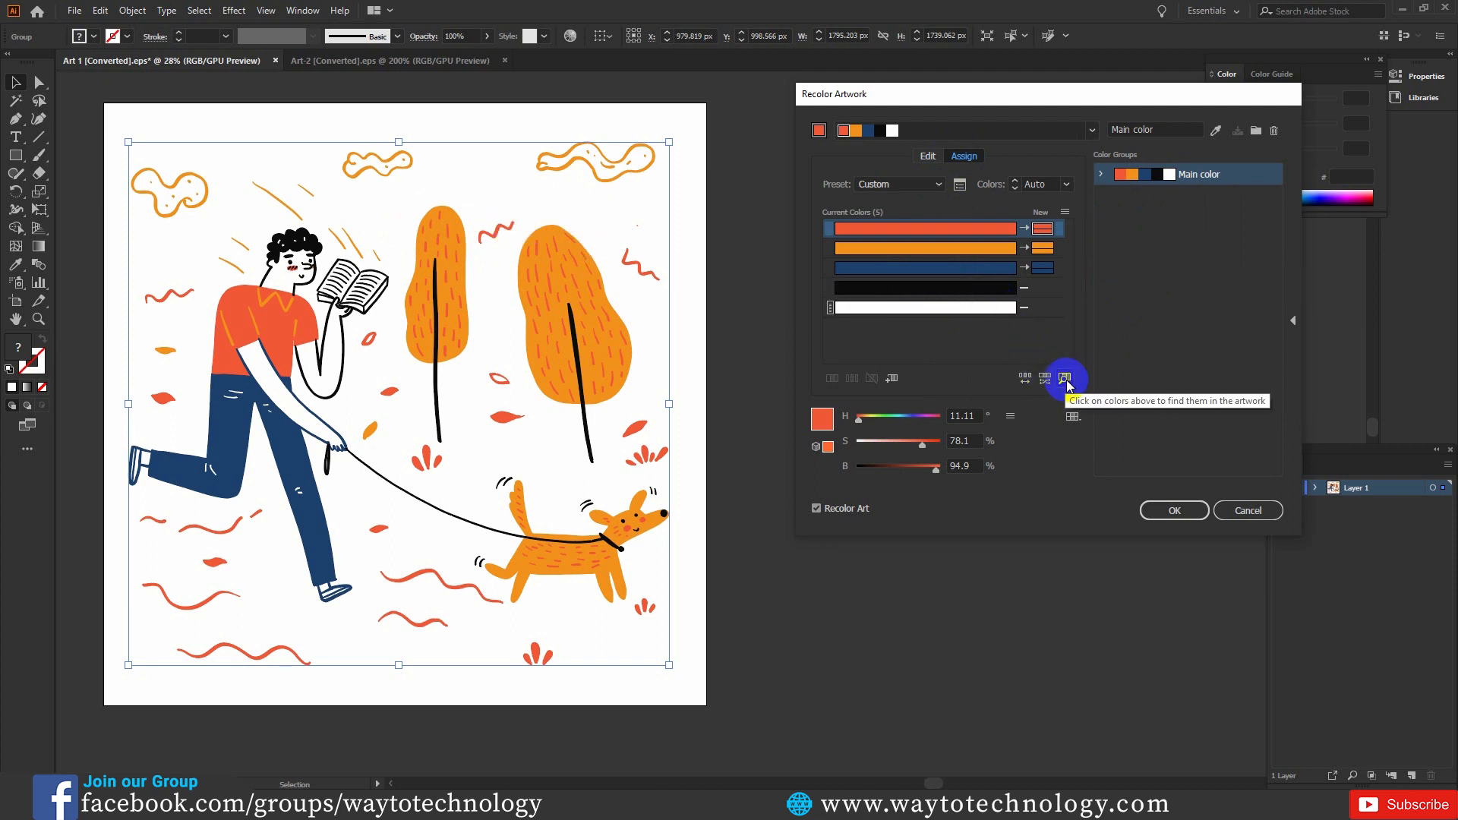
left_click(1065, 377)
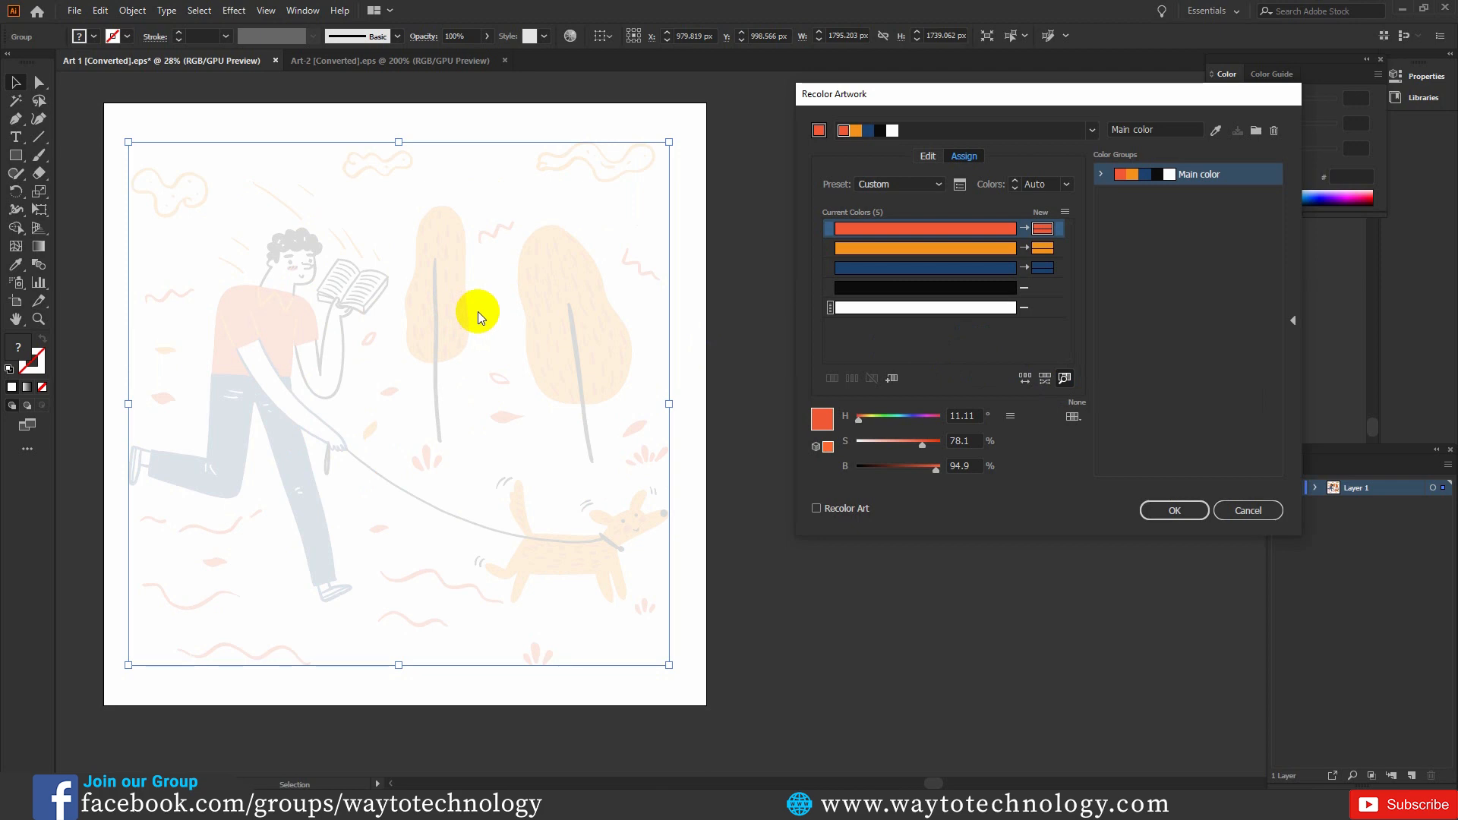
left_click(907, 249)
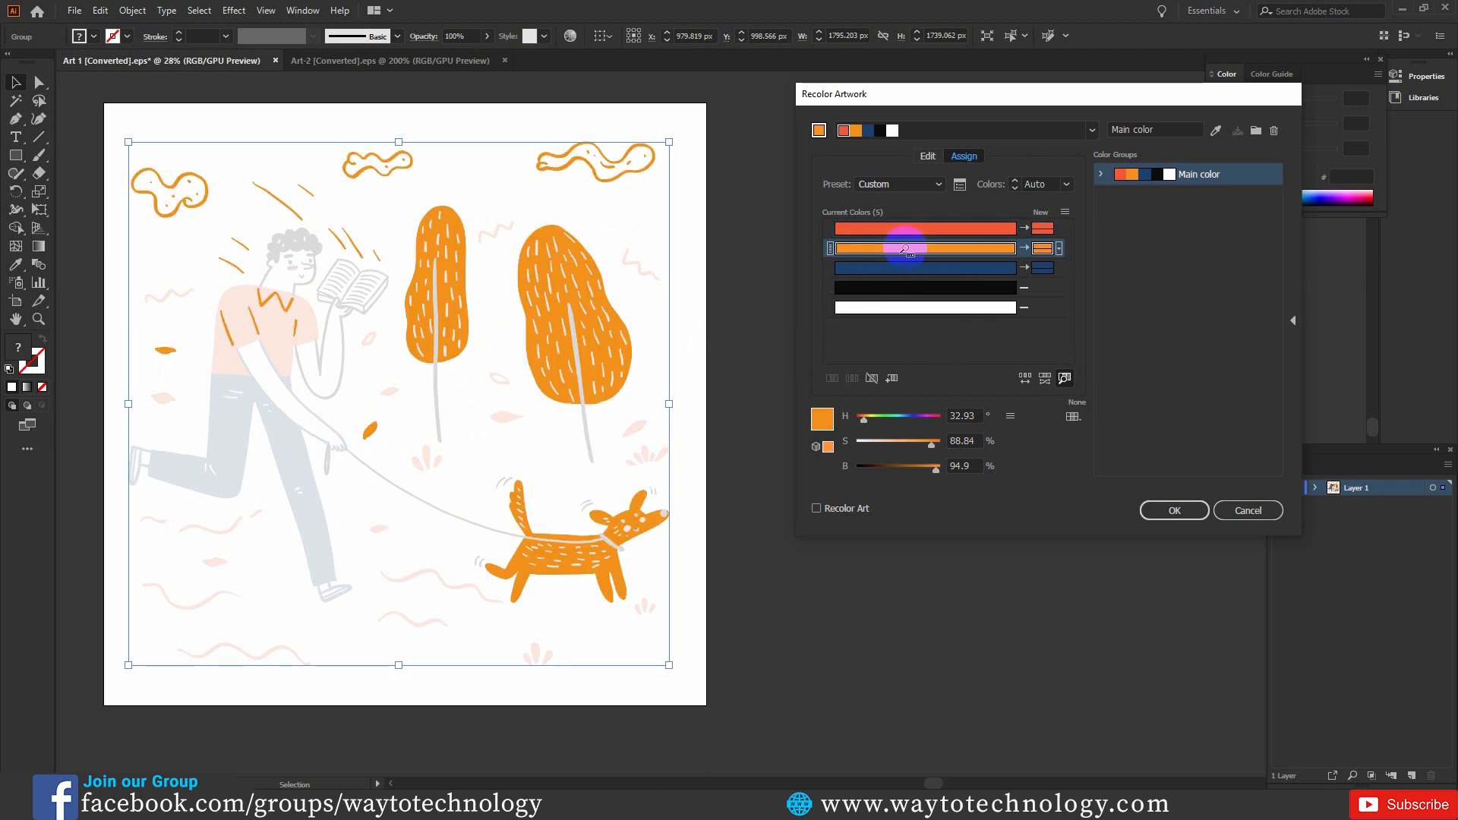
left_click(906, 269)
left_click(904, 288)
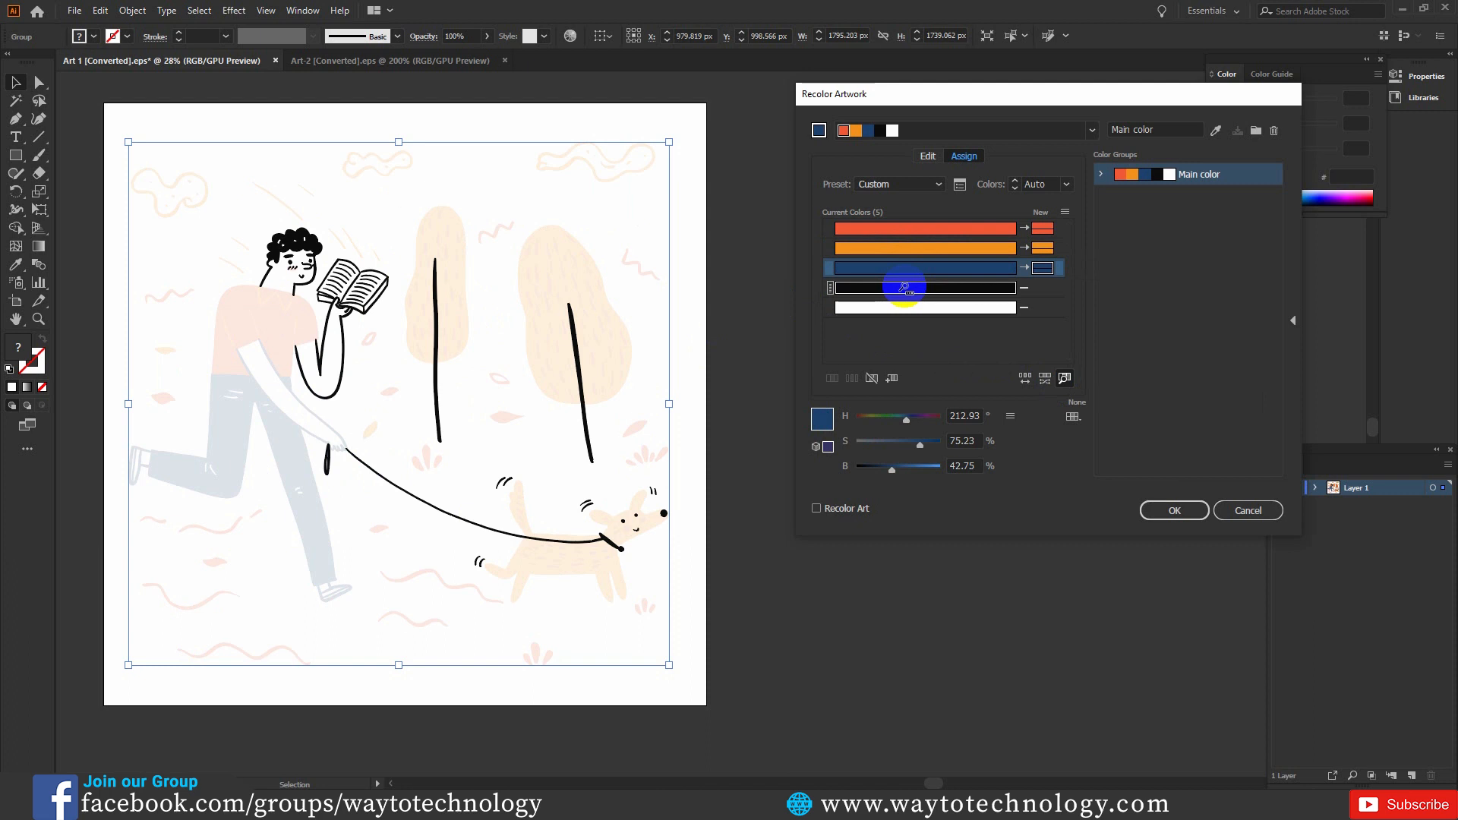
left_click(914, 249)
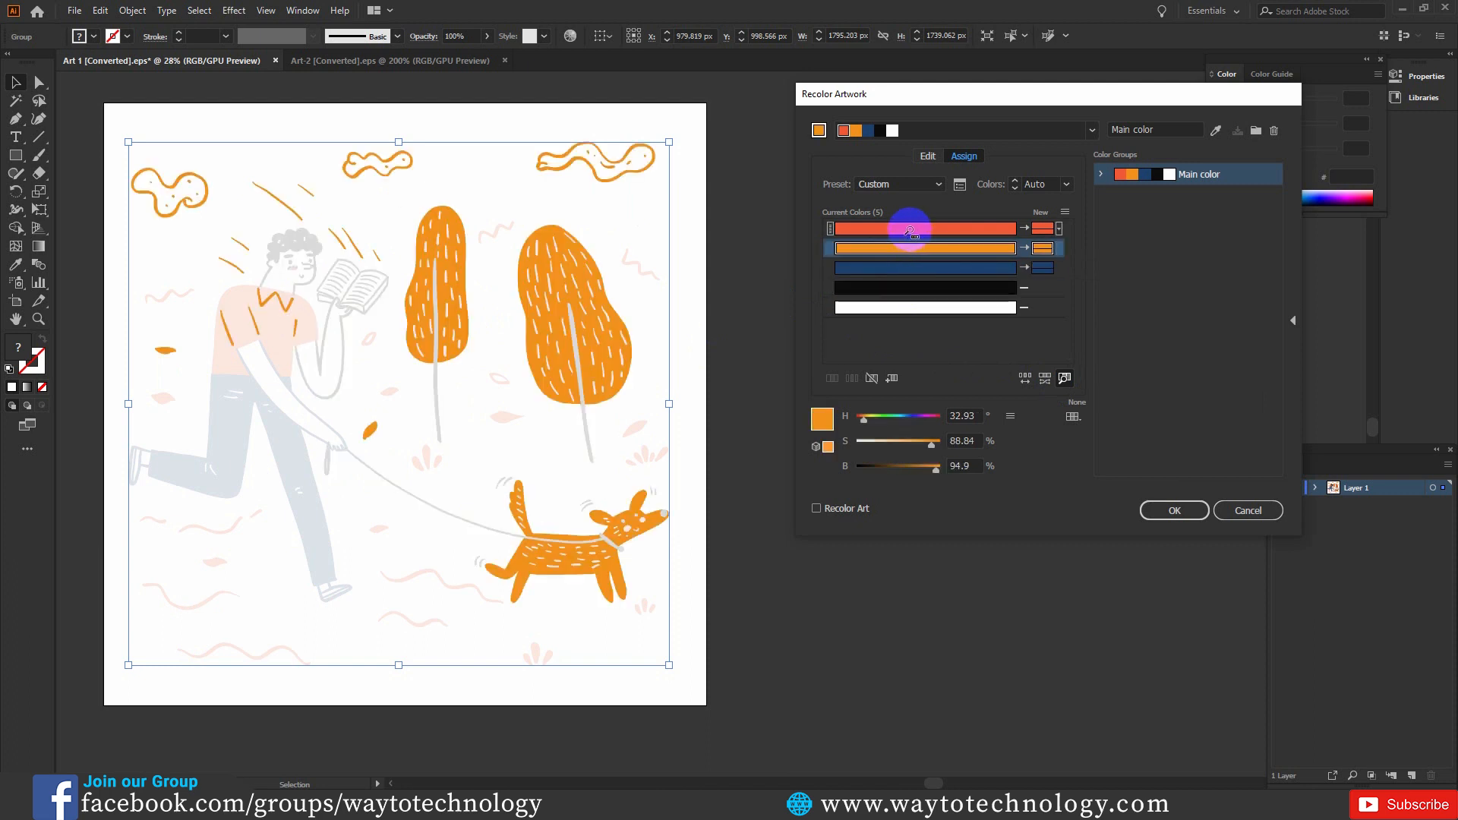
left_click(910, 230)
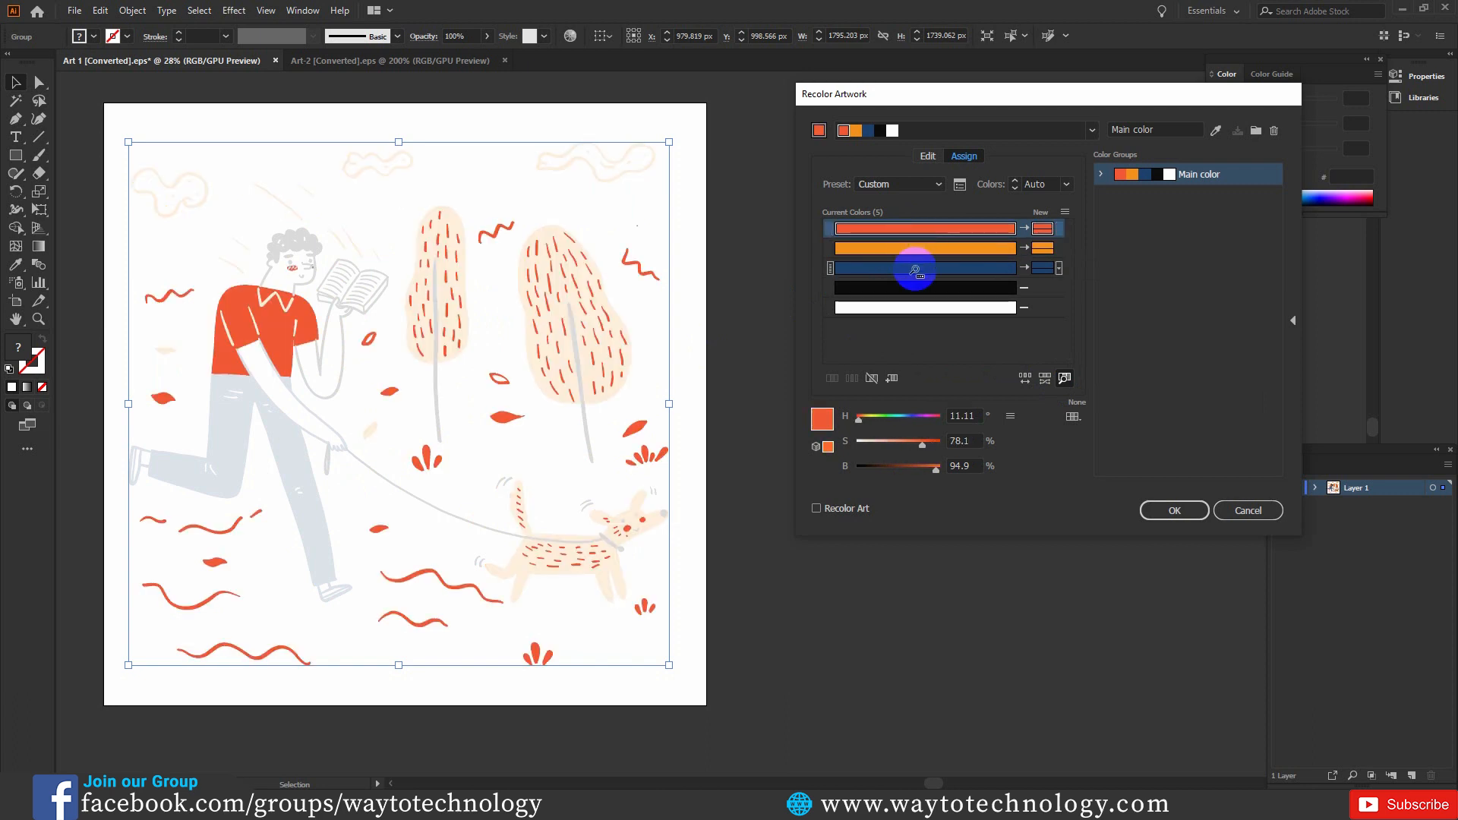
left_click(915, 270)
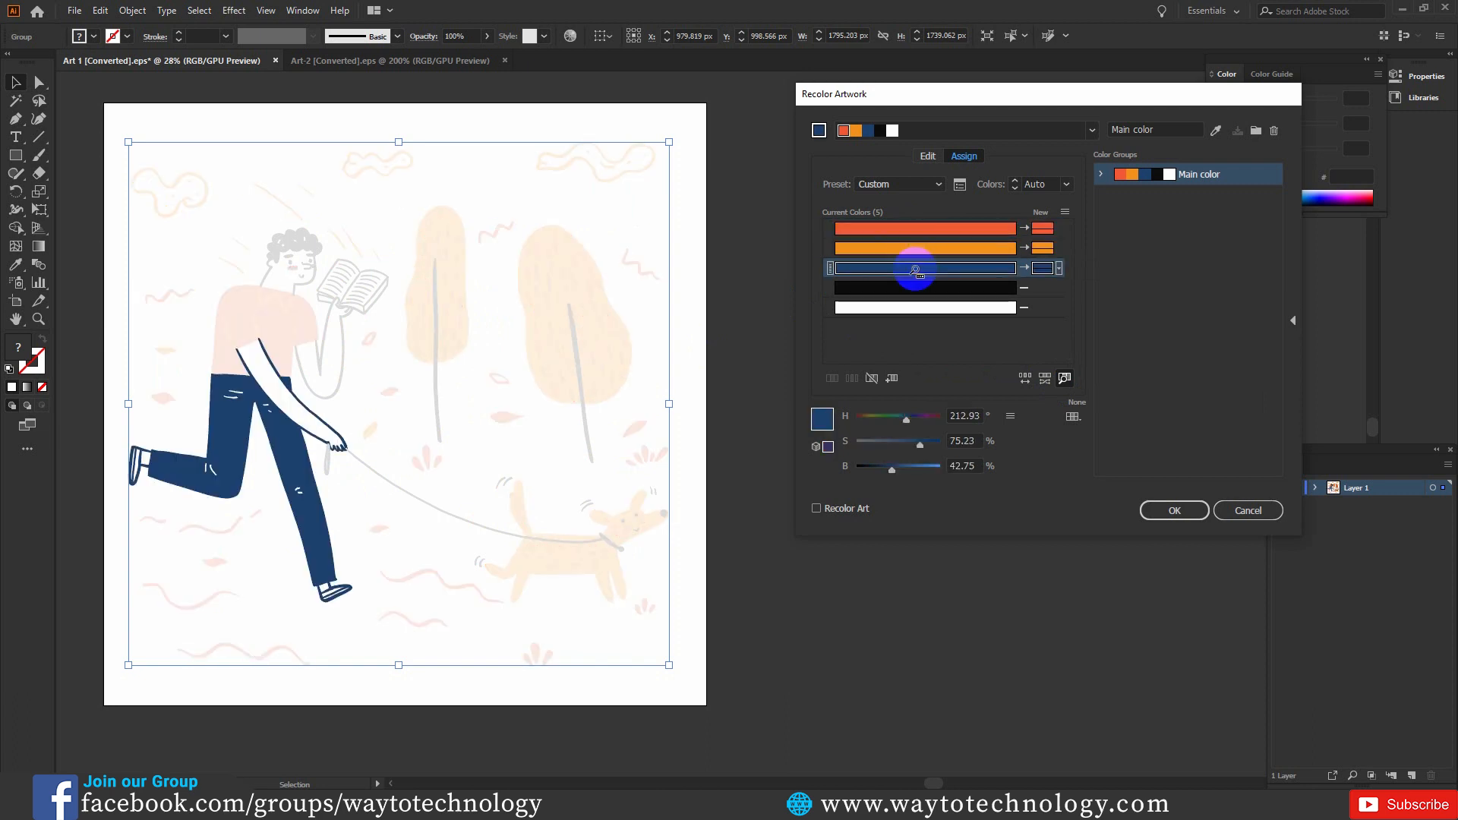
left_click(948, 249)
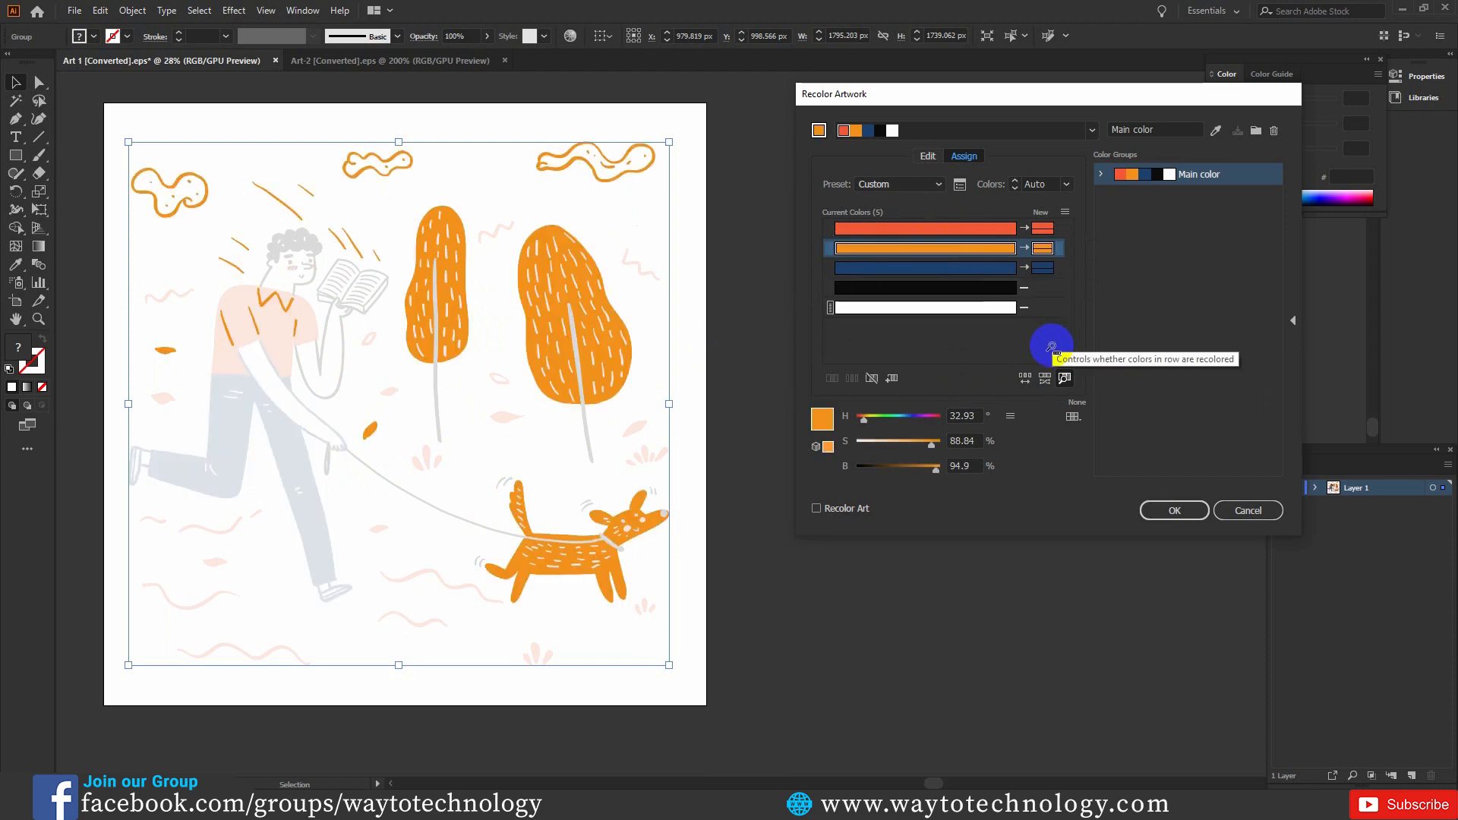
left_click(1065, 377)
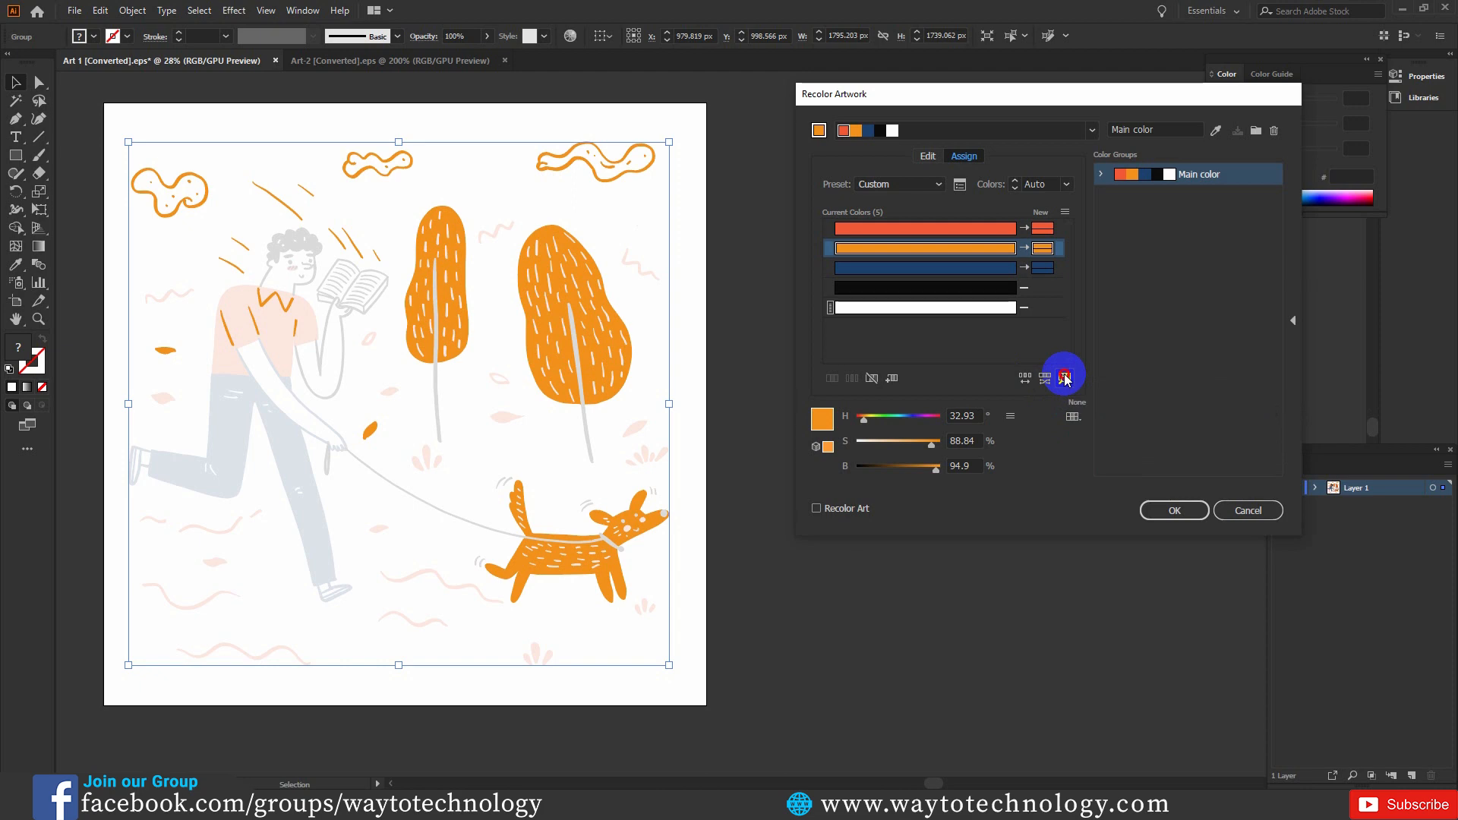
left_click(1065, 377)
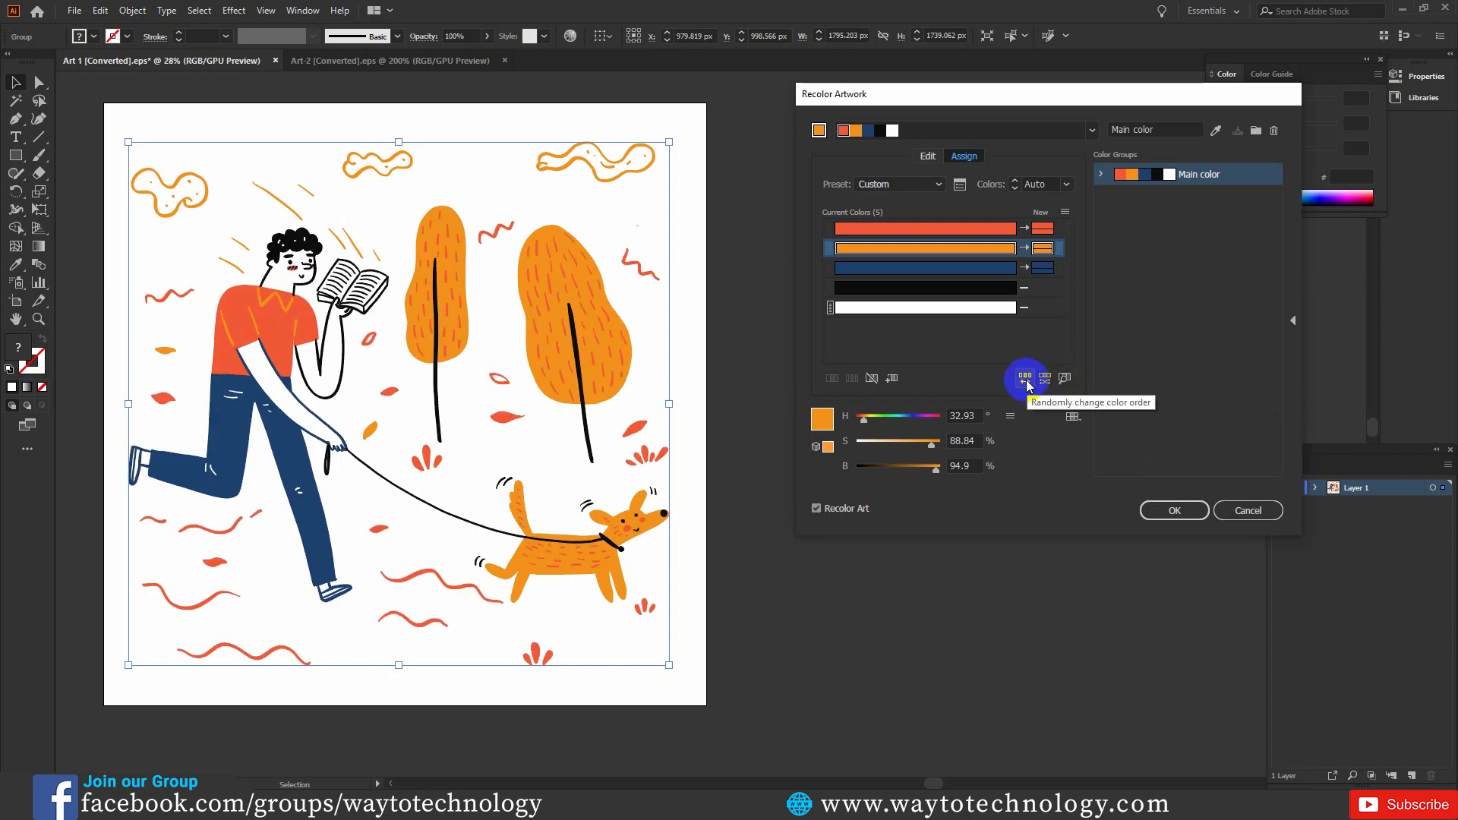
Step: Randomly change the color order of the artwork twice
left_click(1025, 377)
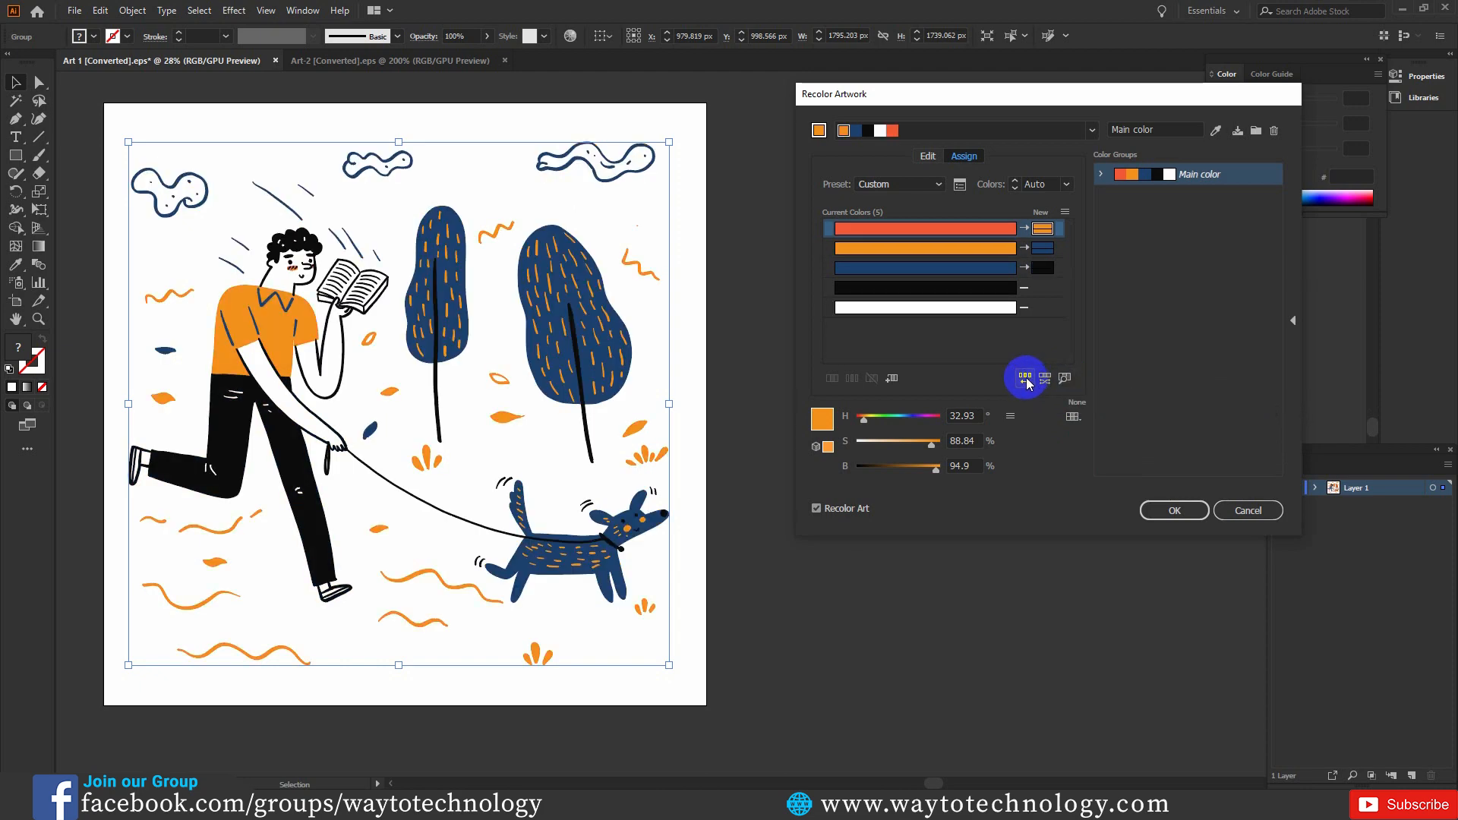
left_click(1026, 377)
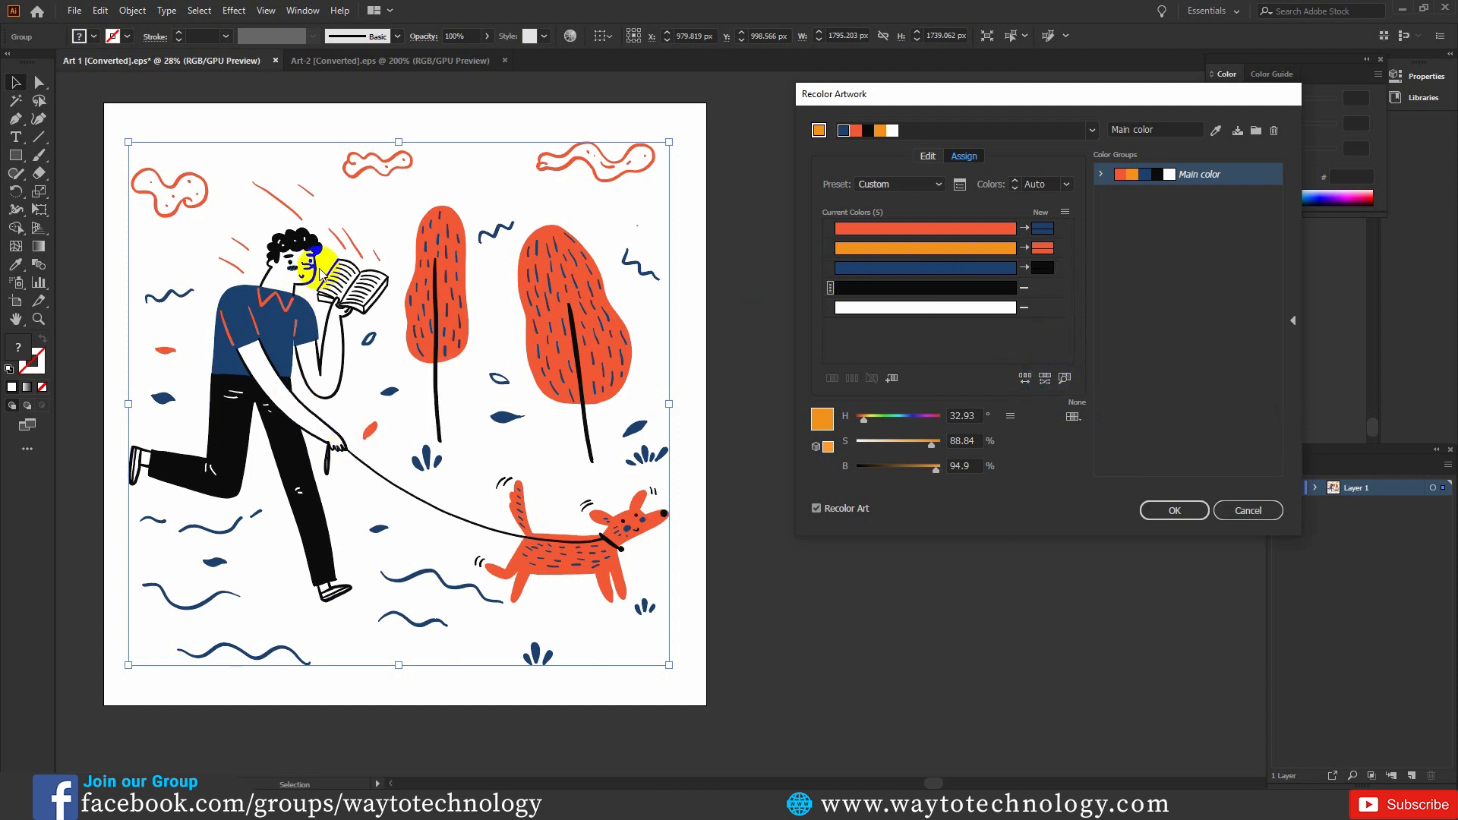
left_click(1172, 512)
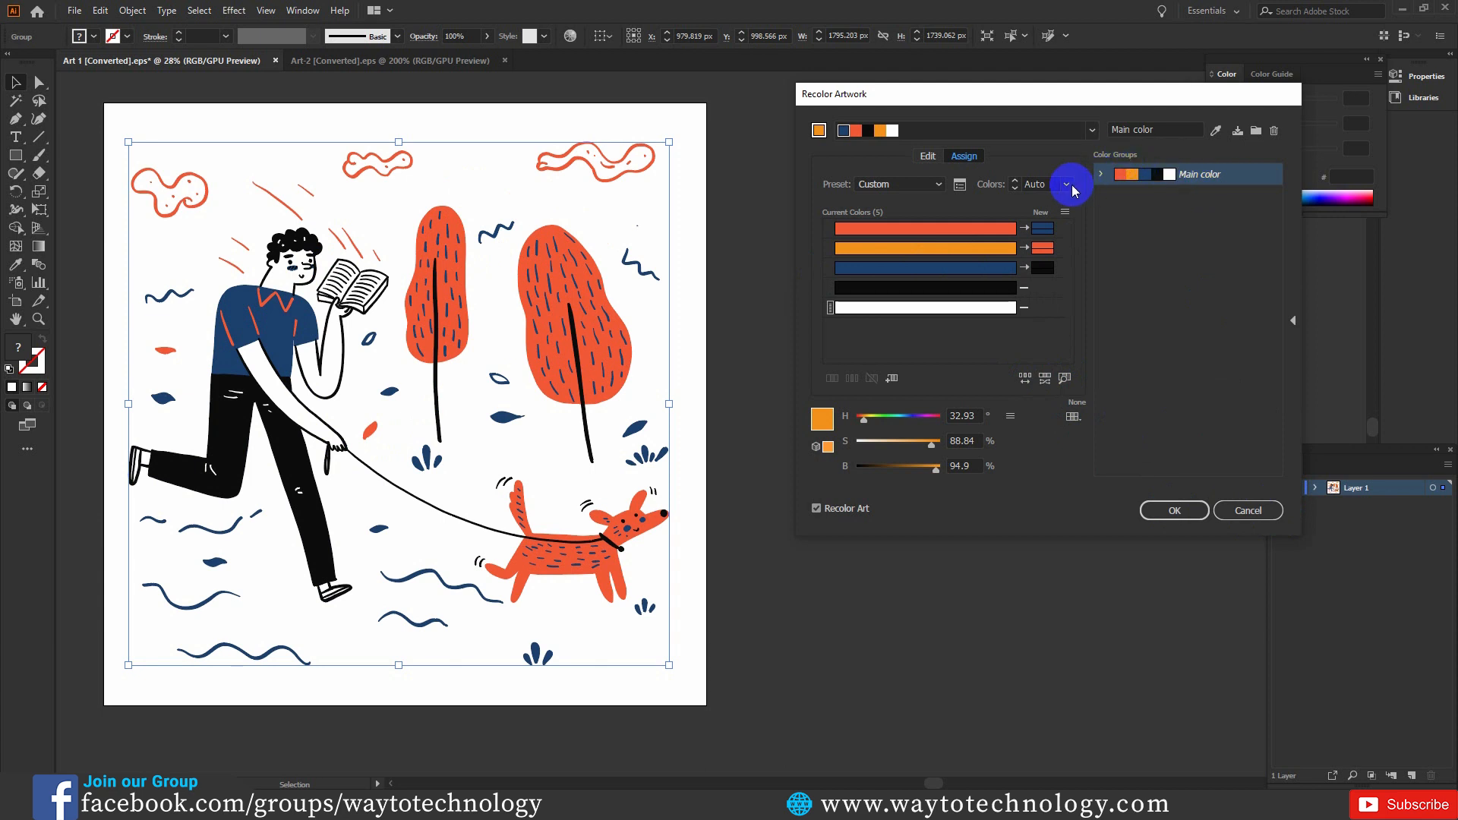
Step: Try reducing the artwork to 1, 2, 3 and 4 colors, and set the number of colors to All
left_click(1085, 218)
left_click(1067, 184)
left_click(1079, 233)
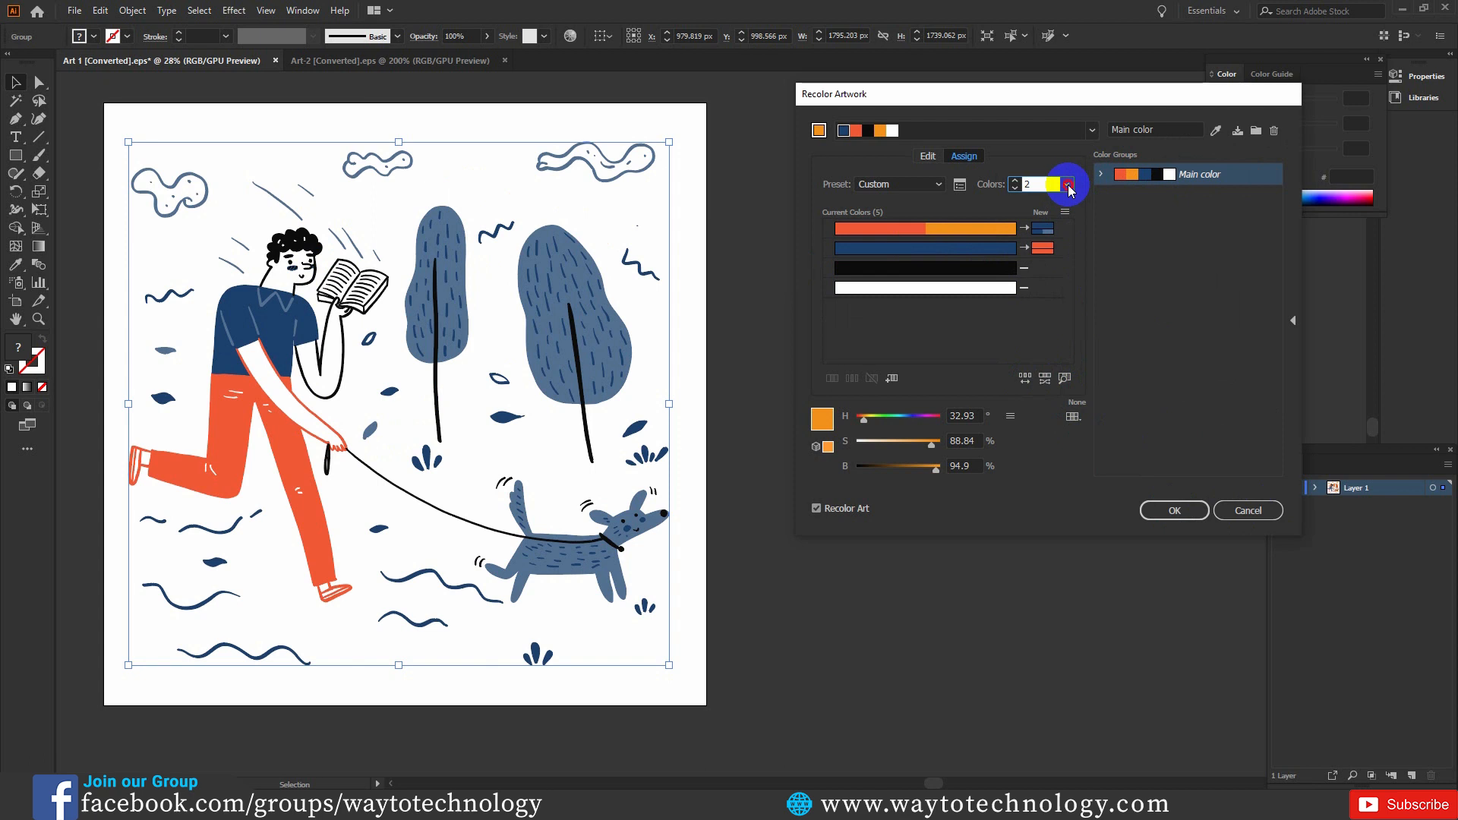
left_click(1067, 184)
left_click(1084, 250)
left_click(1067, 184)
left_click(1079, 266)
left_click(1066, 185)
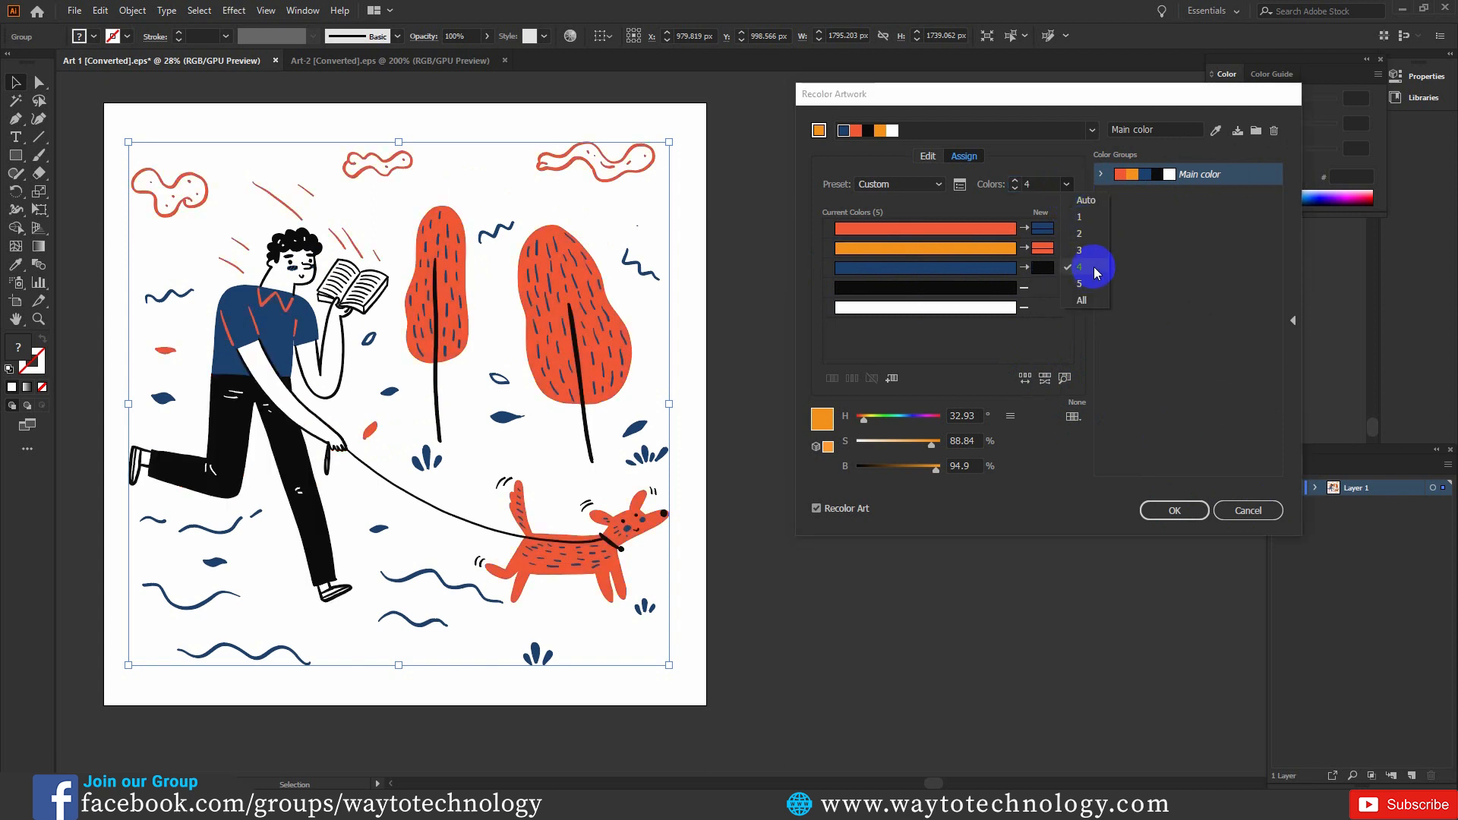
left_click(1081, 299)
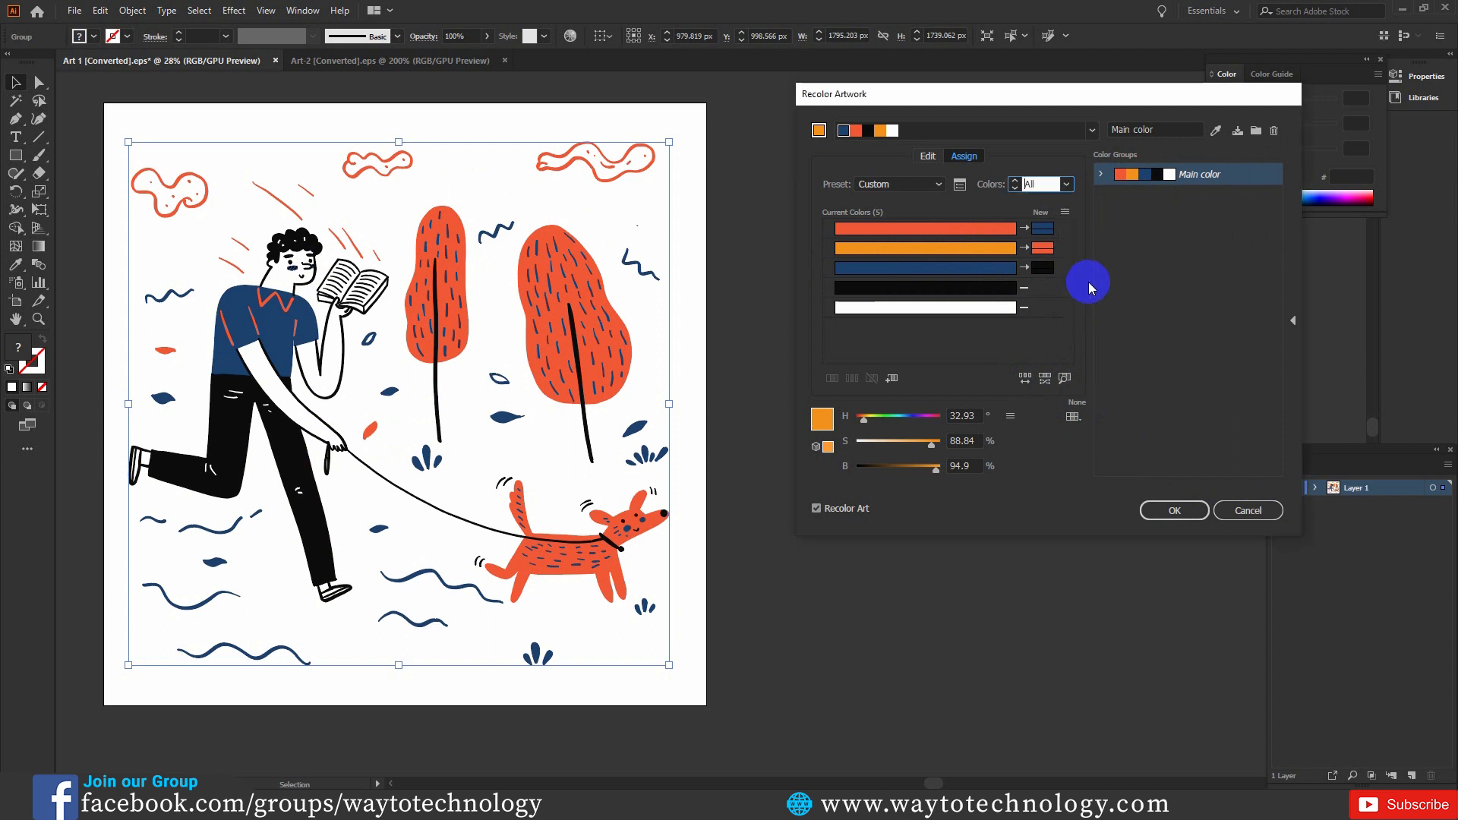
Step: Try the Shades harmony rule on the artwork and replace it with the Triad 3 rule
left_click(938, 184)
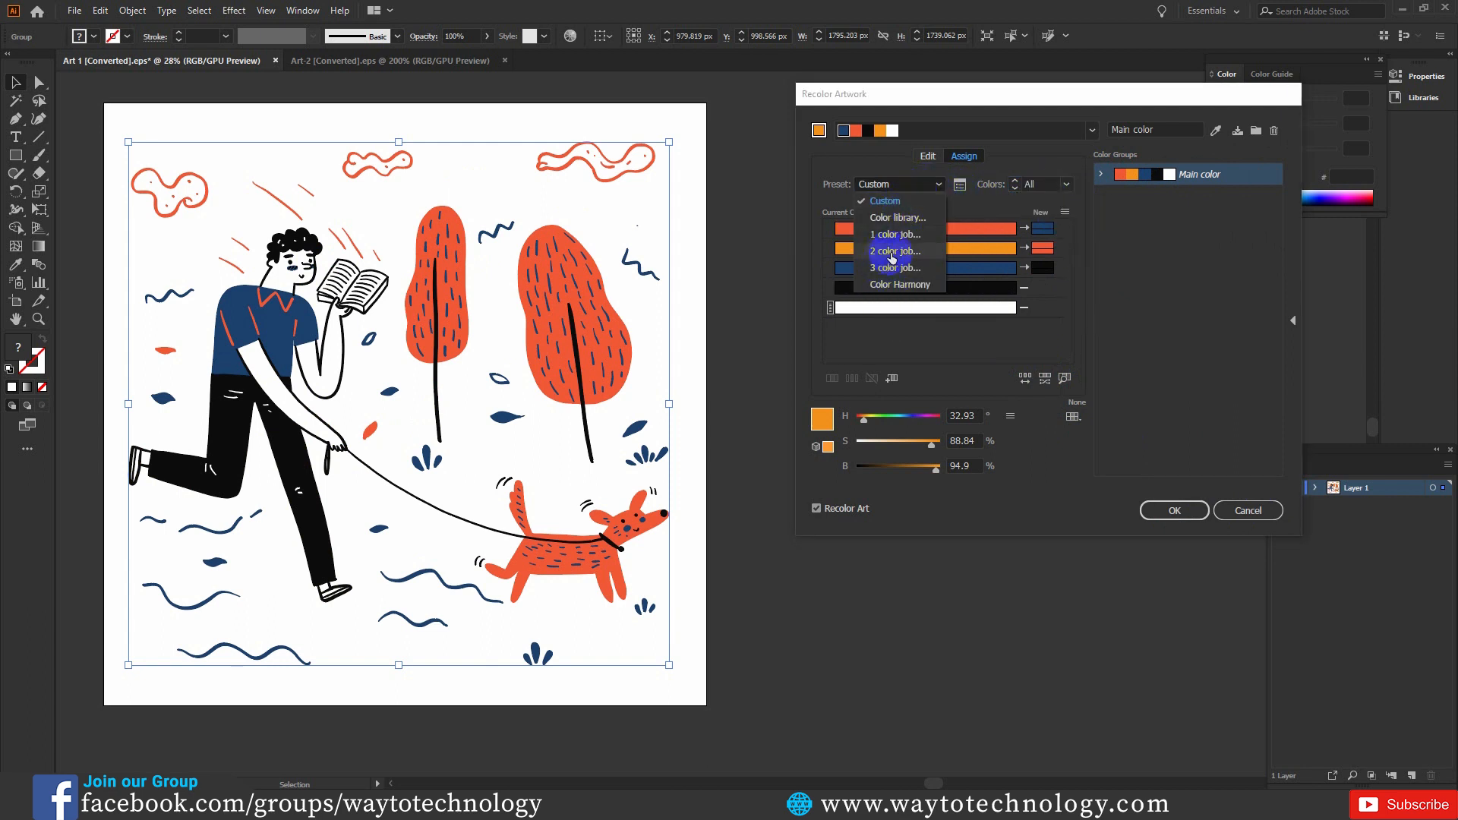
left_click(1091, 133)
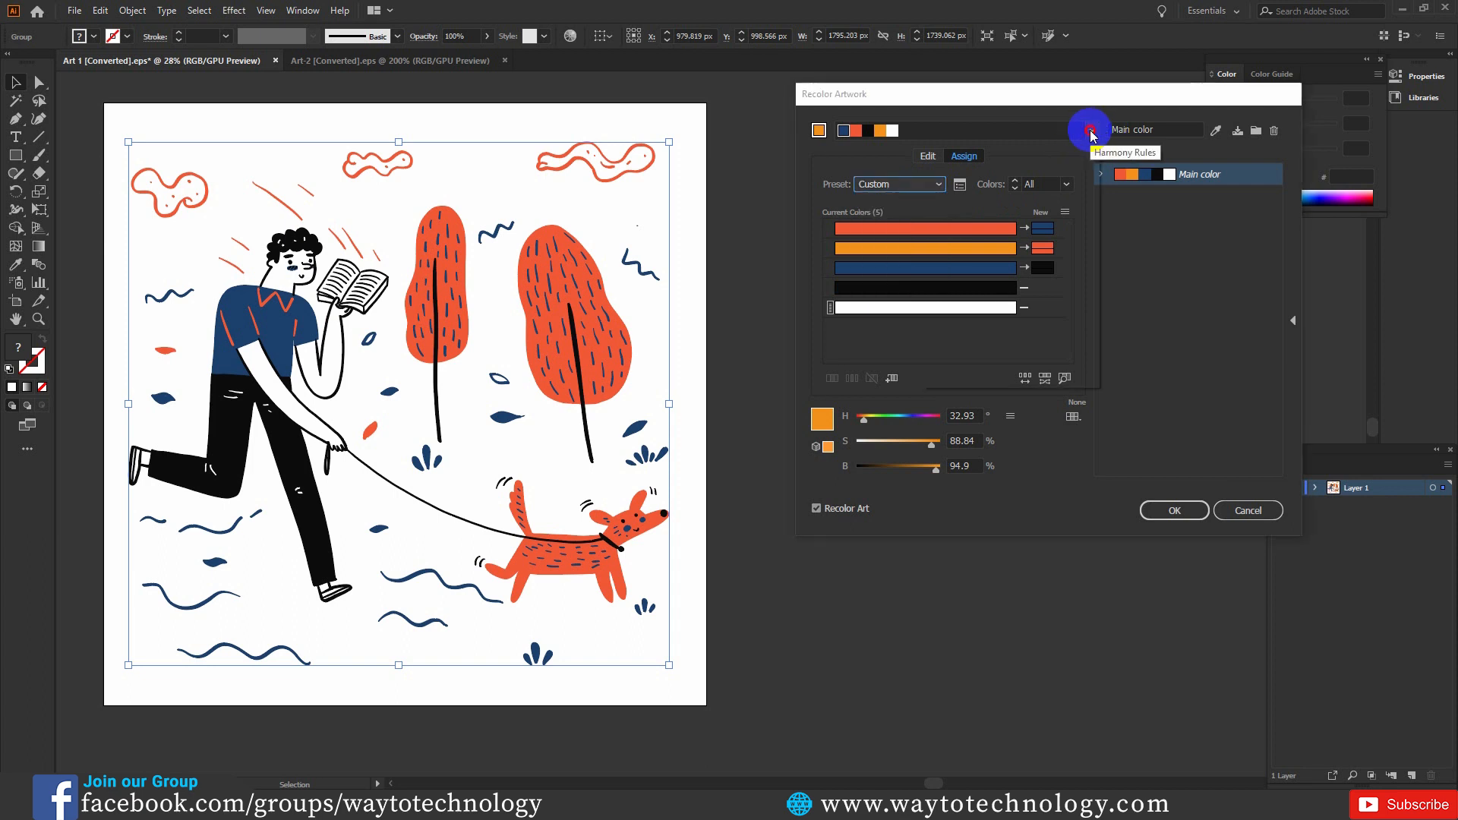
left_click(1092, 132)
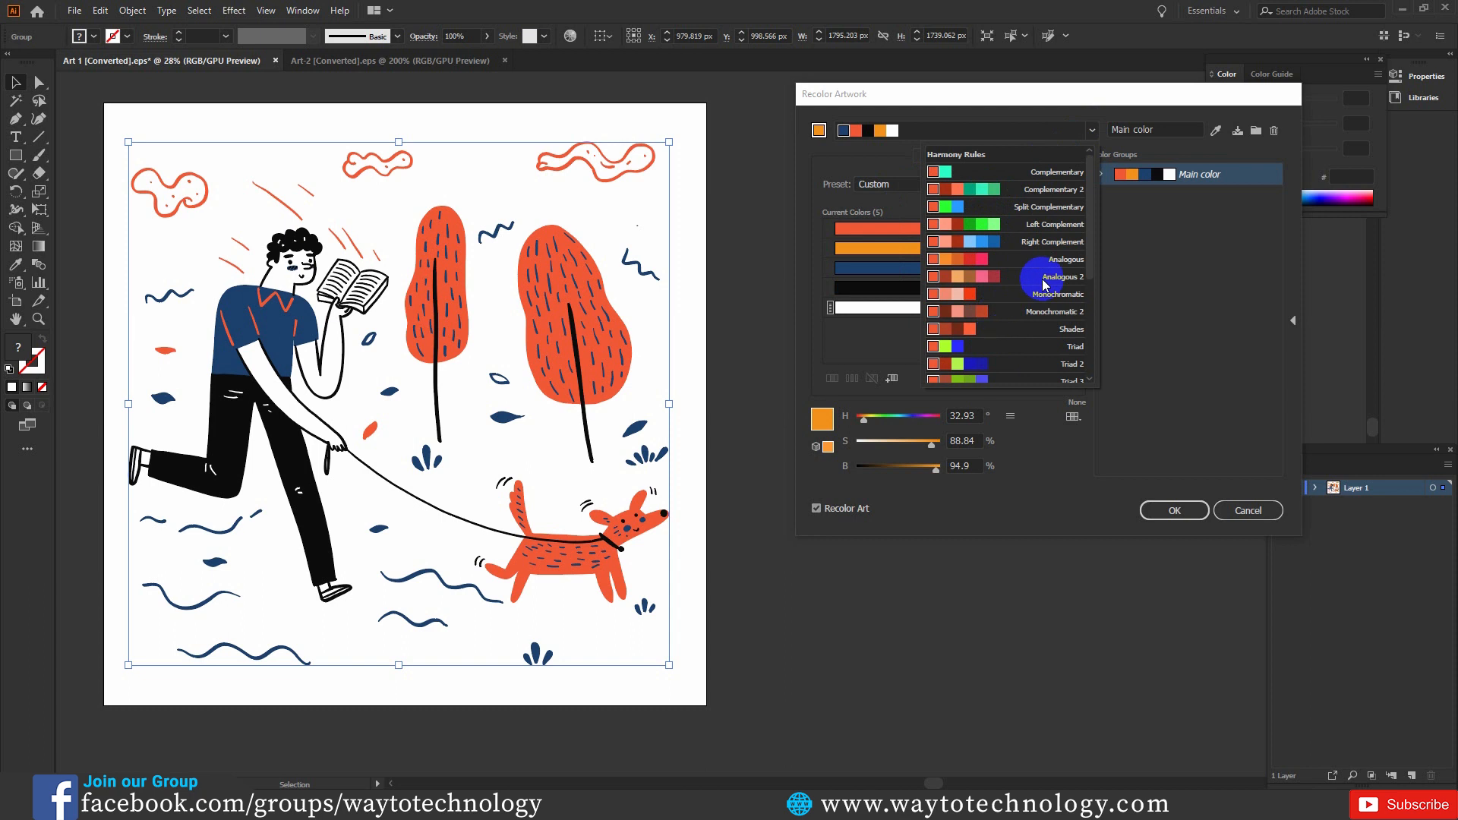
left_click_drag(1092, 253, 1038, 227)
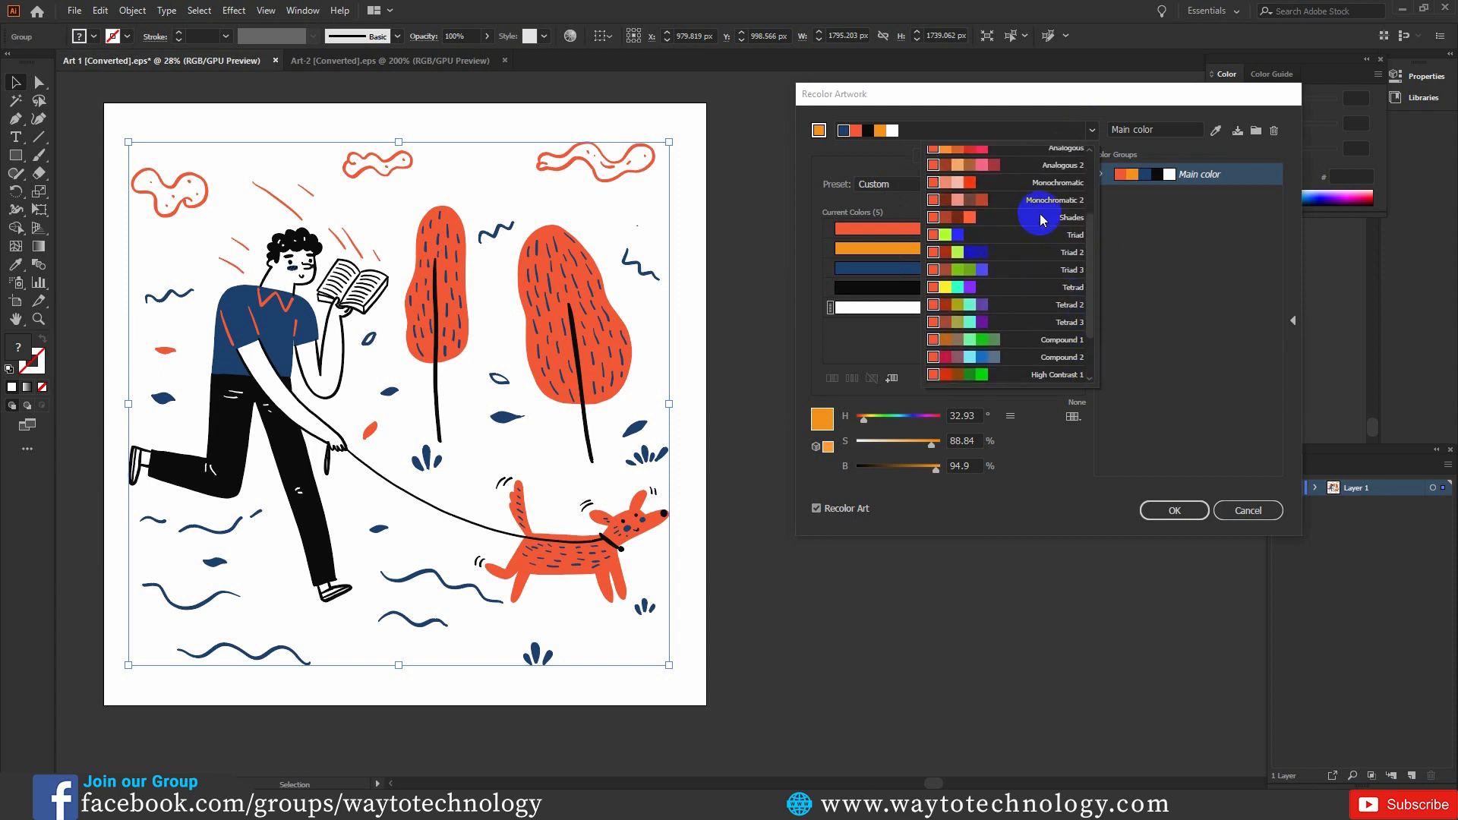
left_click(1041, 220)
left_click(1091, 129)
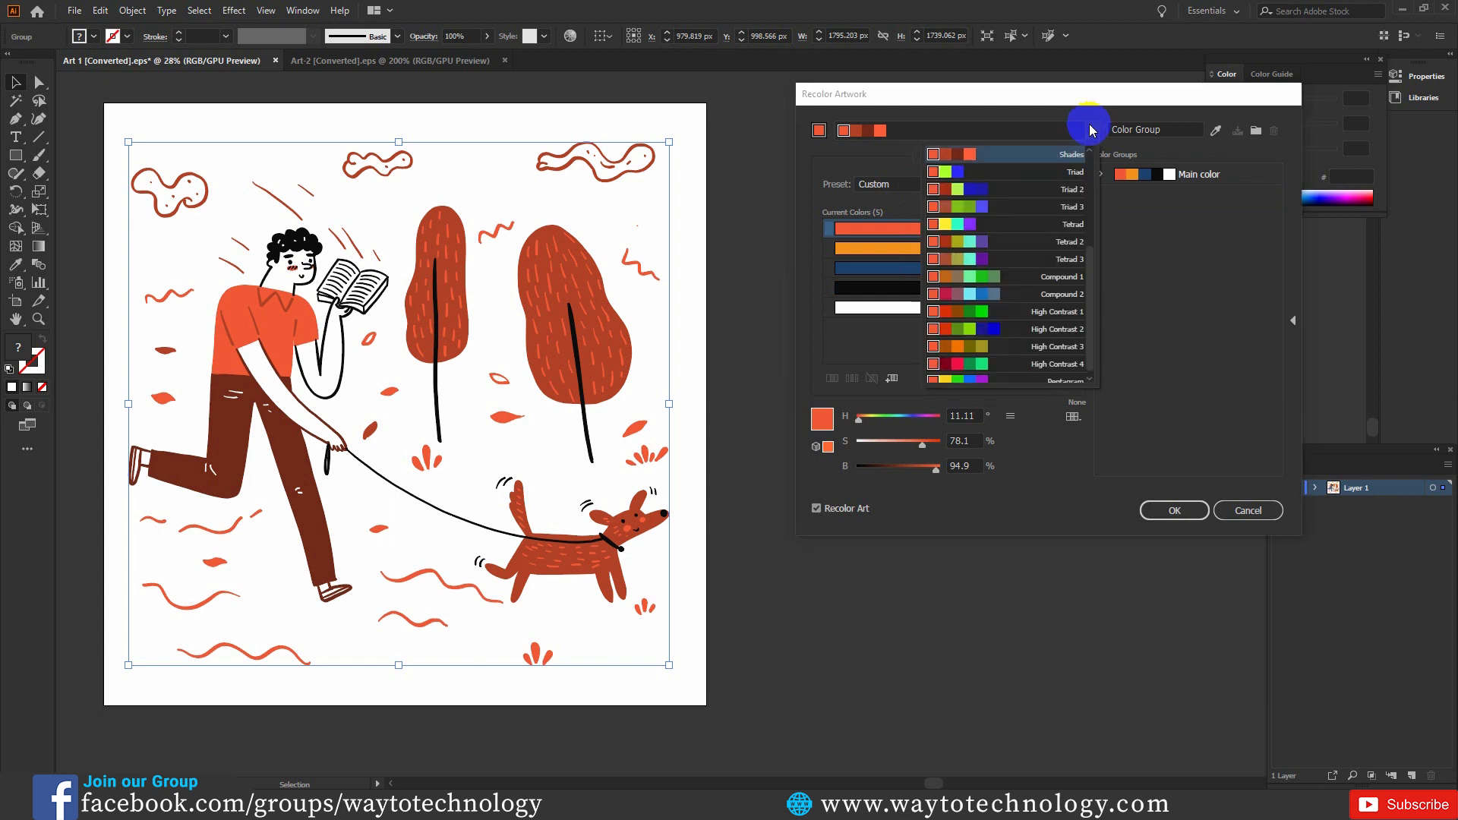
left_click(1011, 213)
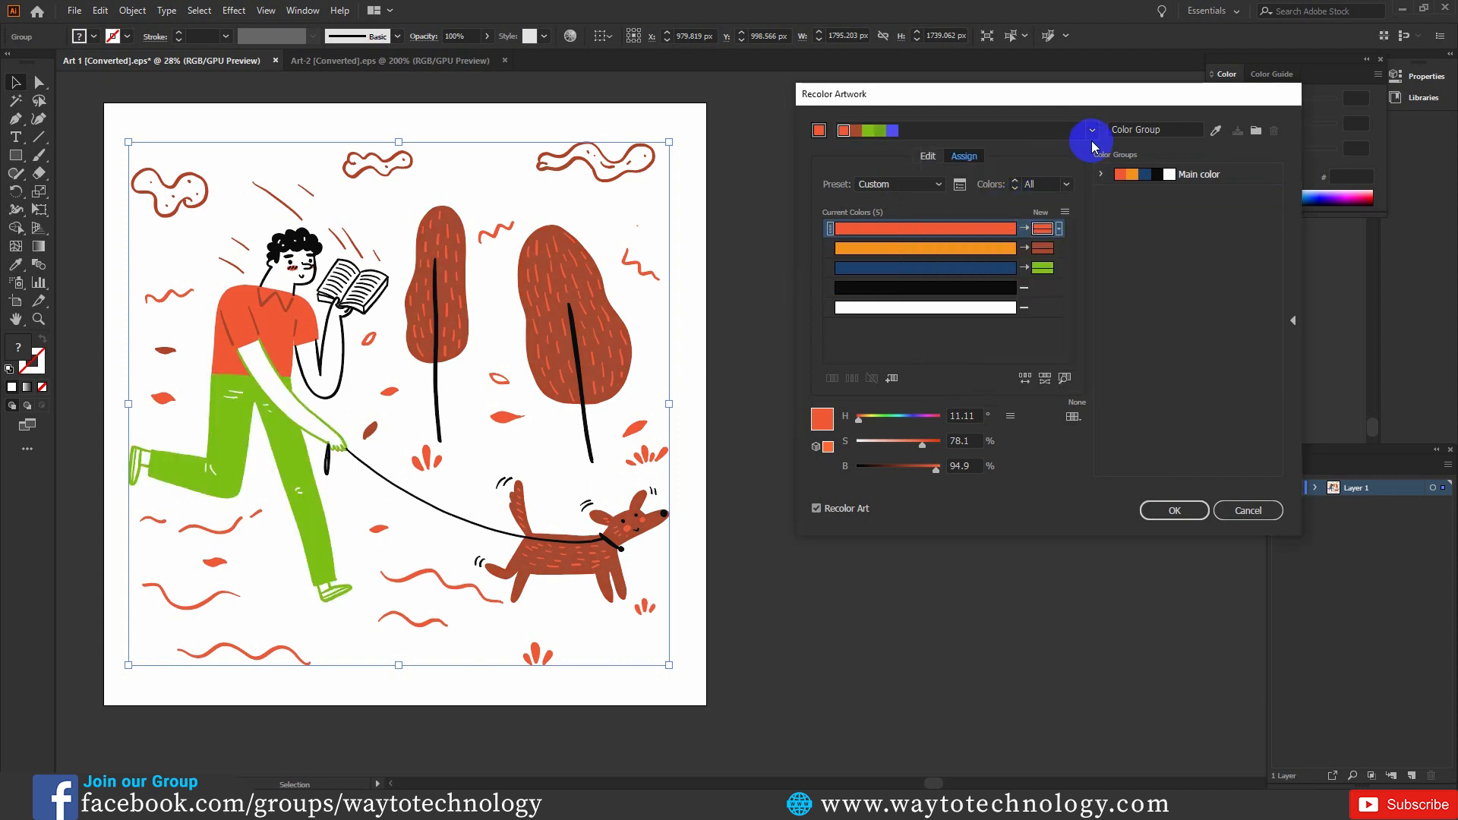
Step: Reapply the saved Main color group to the artwork, show its colors on the wheel, and cancel the recoloring
left_click(1208, 176)
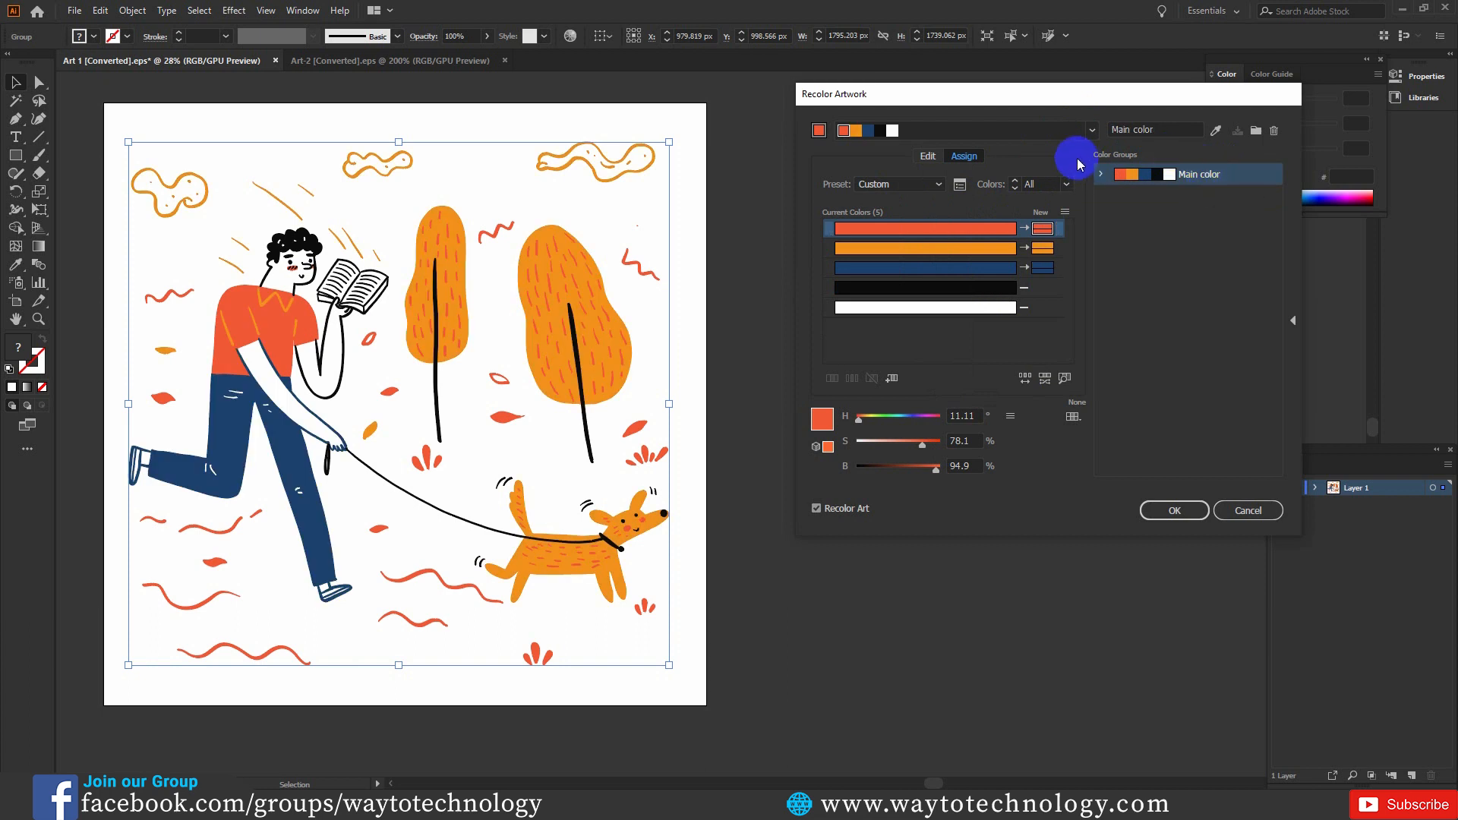
left_click(927, 156)
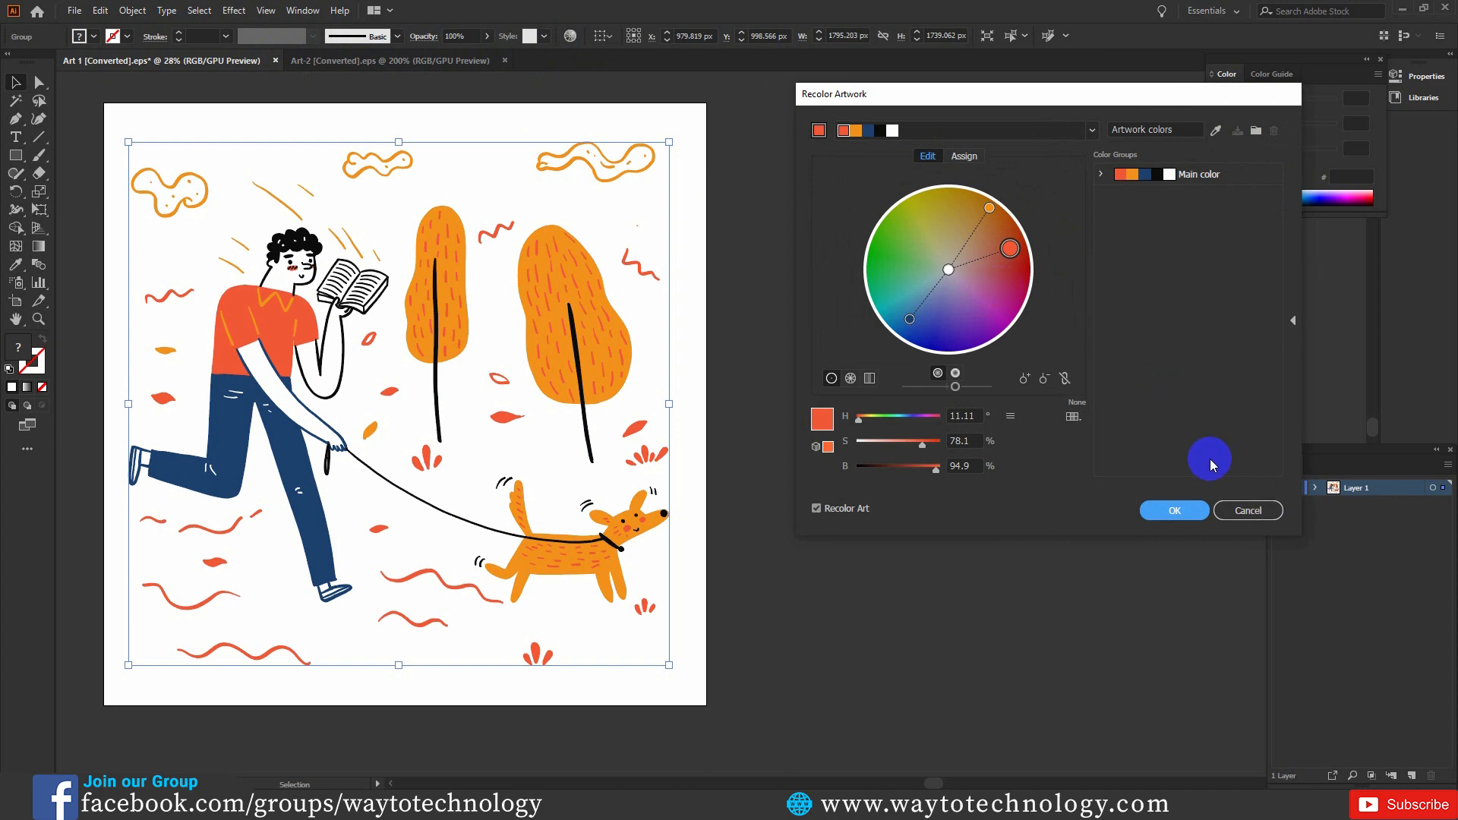
left_click(1248, 510)
Step: Switch to the Art-2 document, start Recolor Artwork on the paw-print pattern, and move the dialog clear of the artwork
left_click(456, 61)
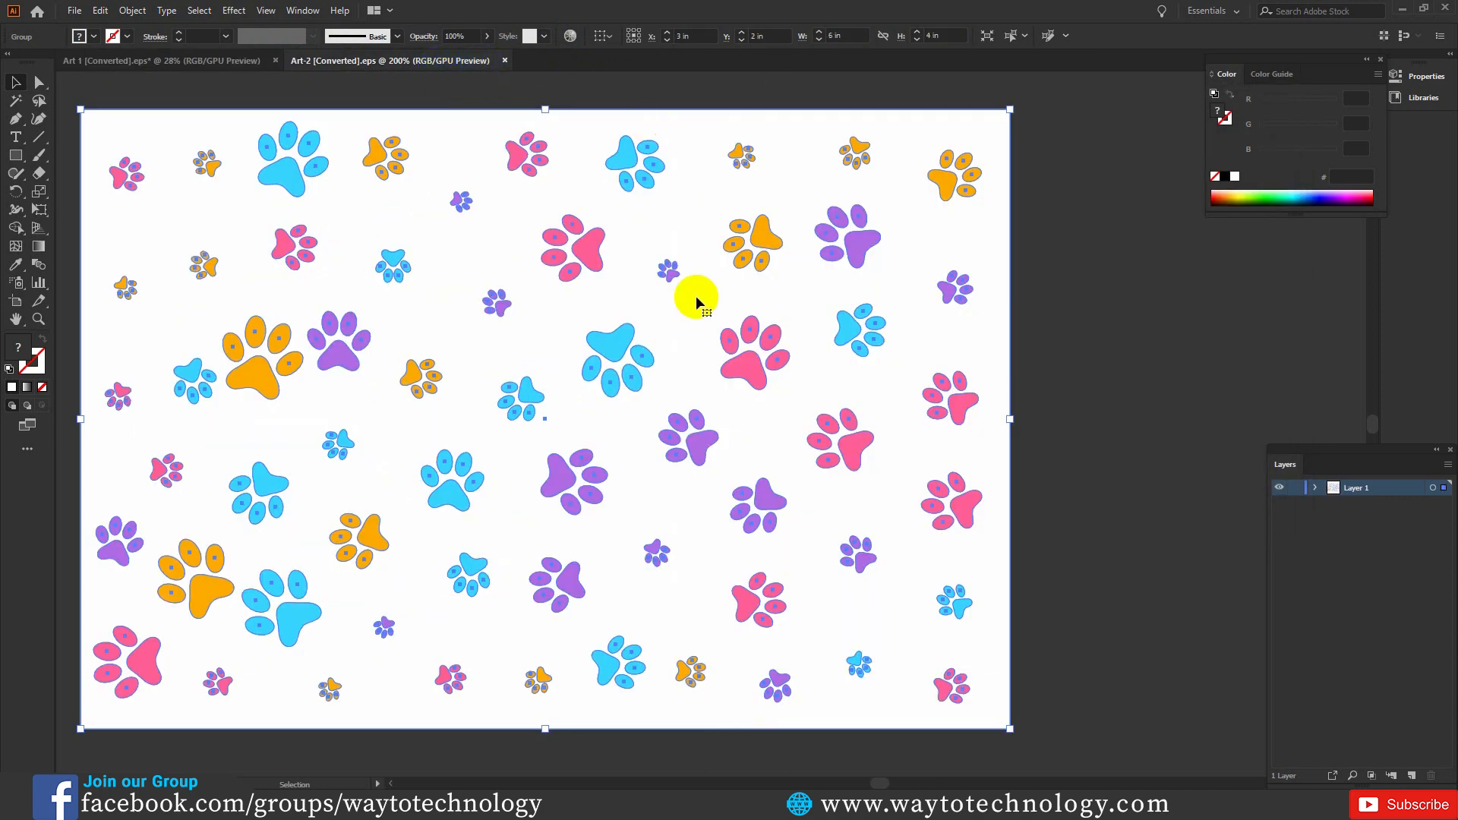
left_click(1038, 199)
left_click(856, 234)
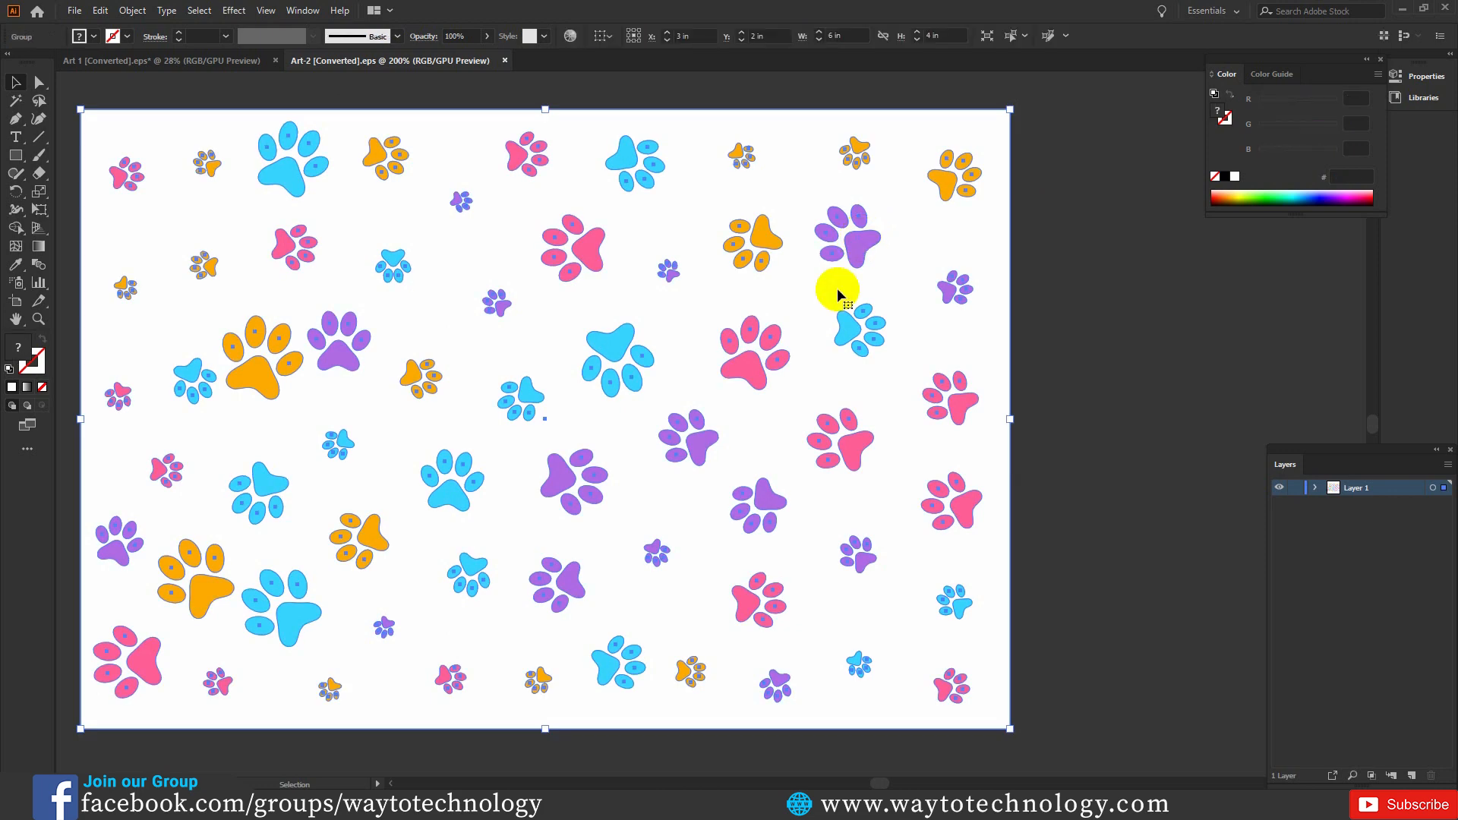
left_click(570, 36)
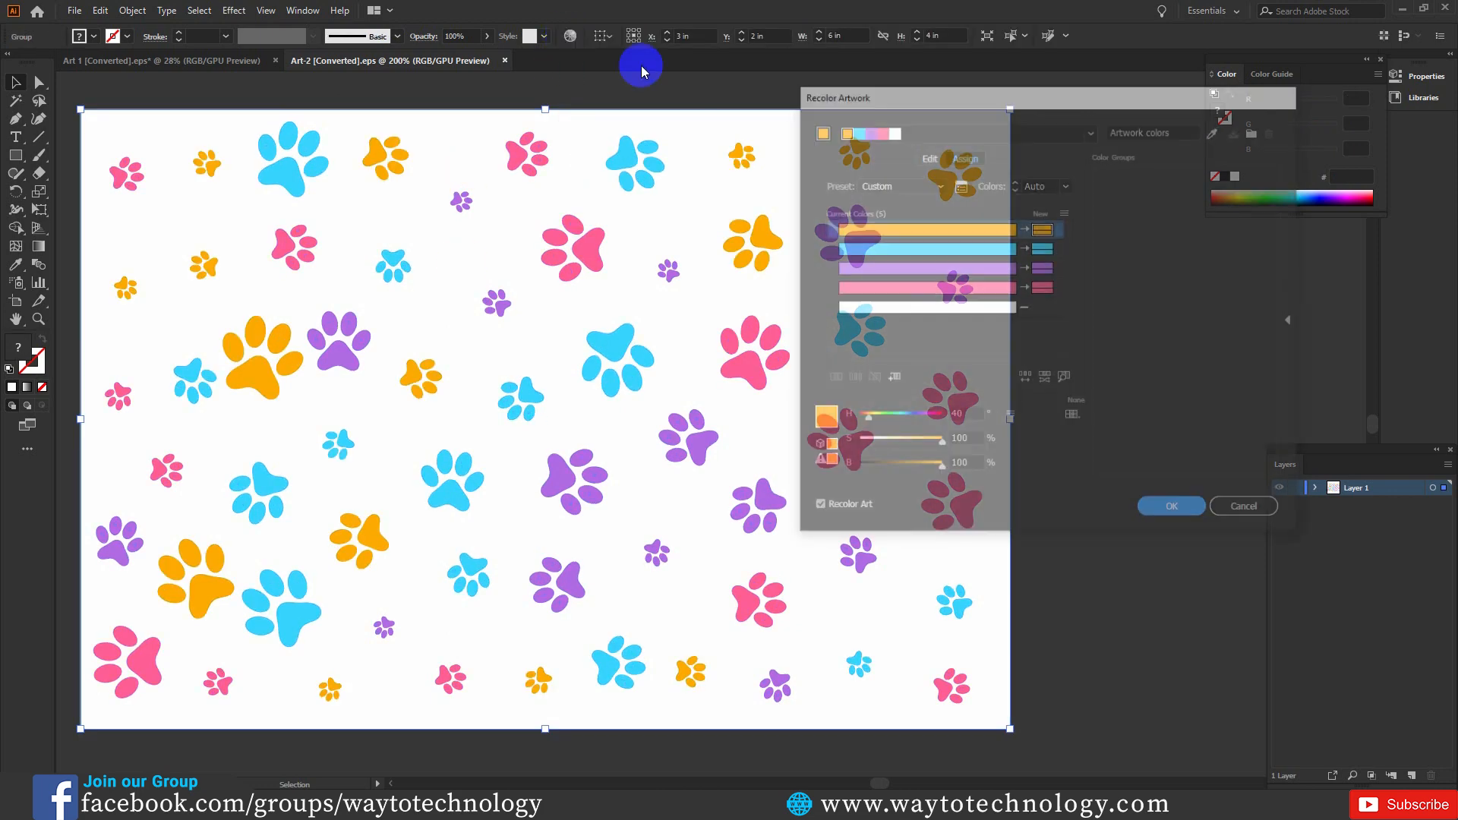
left_click_drag(934, 92, 1100, 81)
left_click(1097, 214)
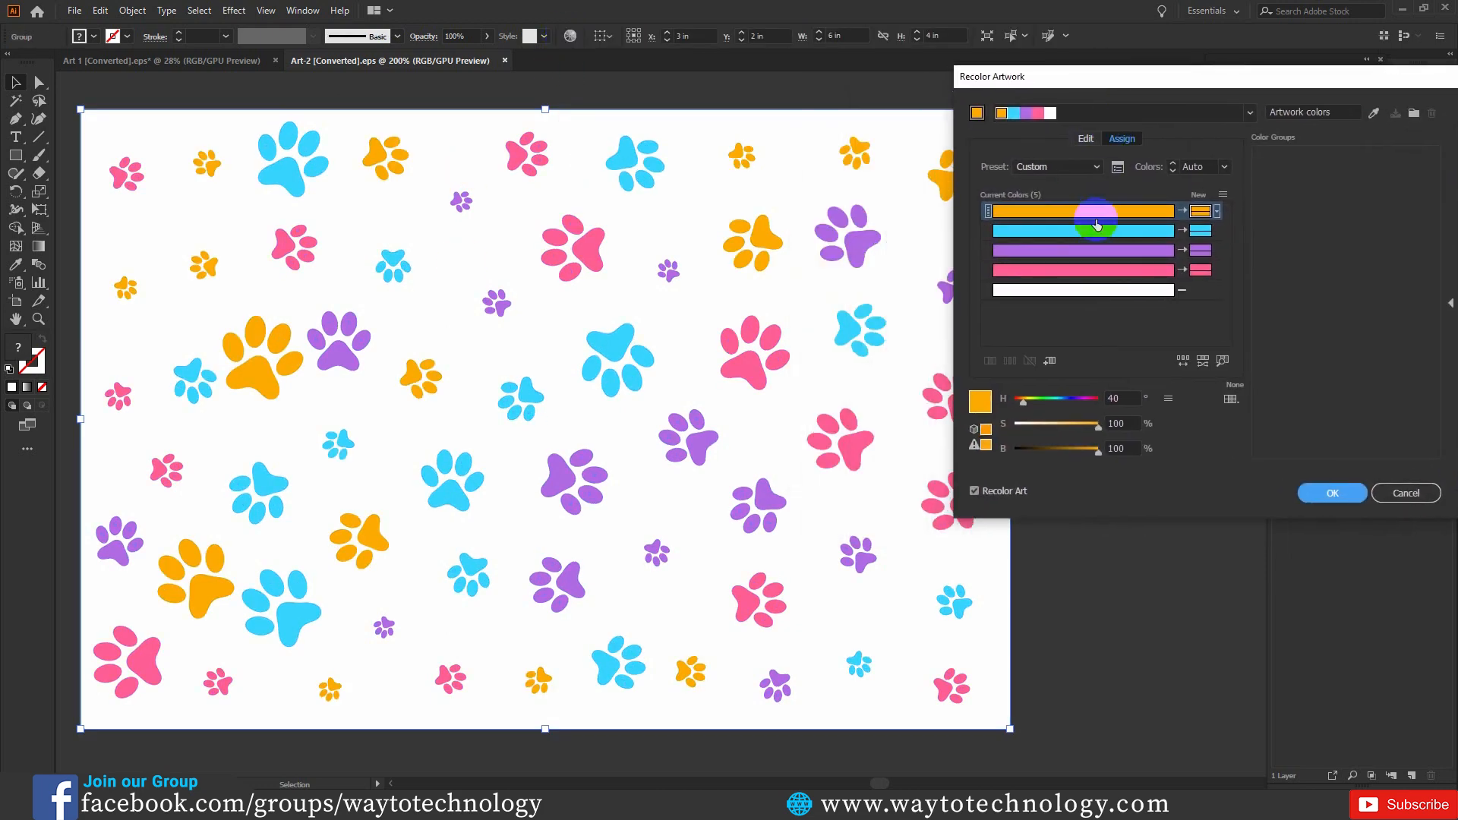
Step: Recolor the orange paws violet-blue (about H 243°, S 58%) and the pink paws orange (about H 27°, S 69%), and slightly shift the cyan paws' color
left_click(1088, 139)
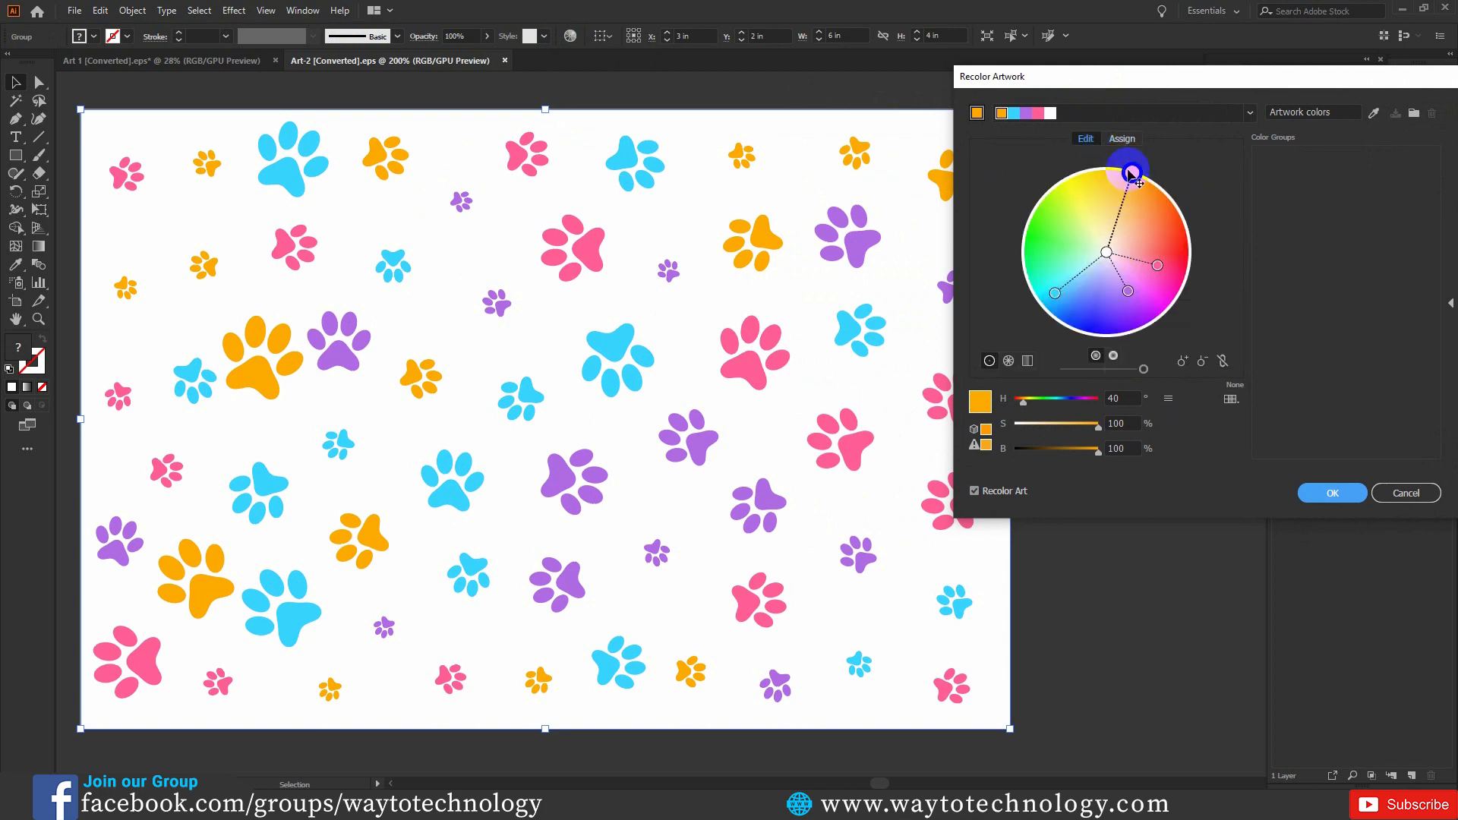
mouse_move(1133, 176)
left_mouse_down()
mouse_move(1078, 199)
mouse_move(1056, 234)
mouse_move(1099, 302)
left_mouse_up()
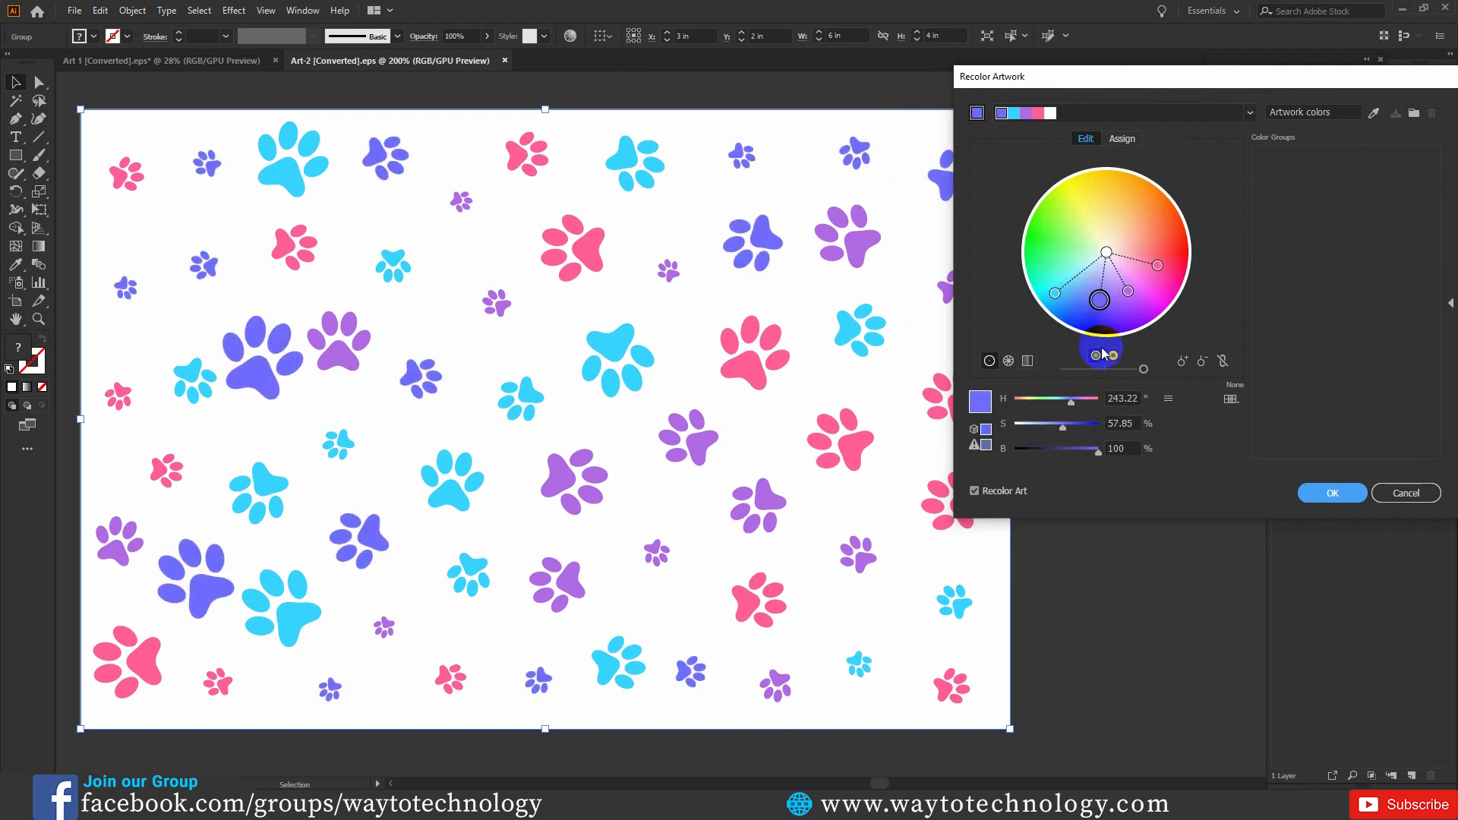
left_click_drag(1156, 265, 1147, 211)
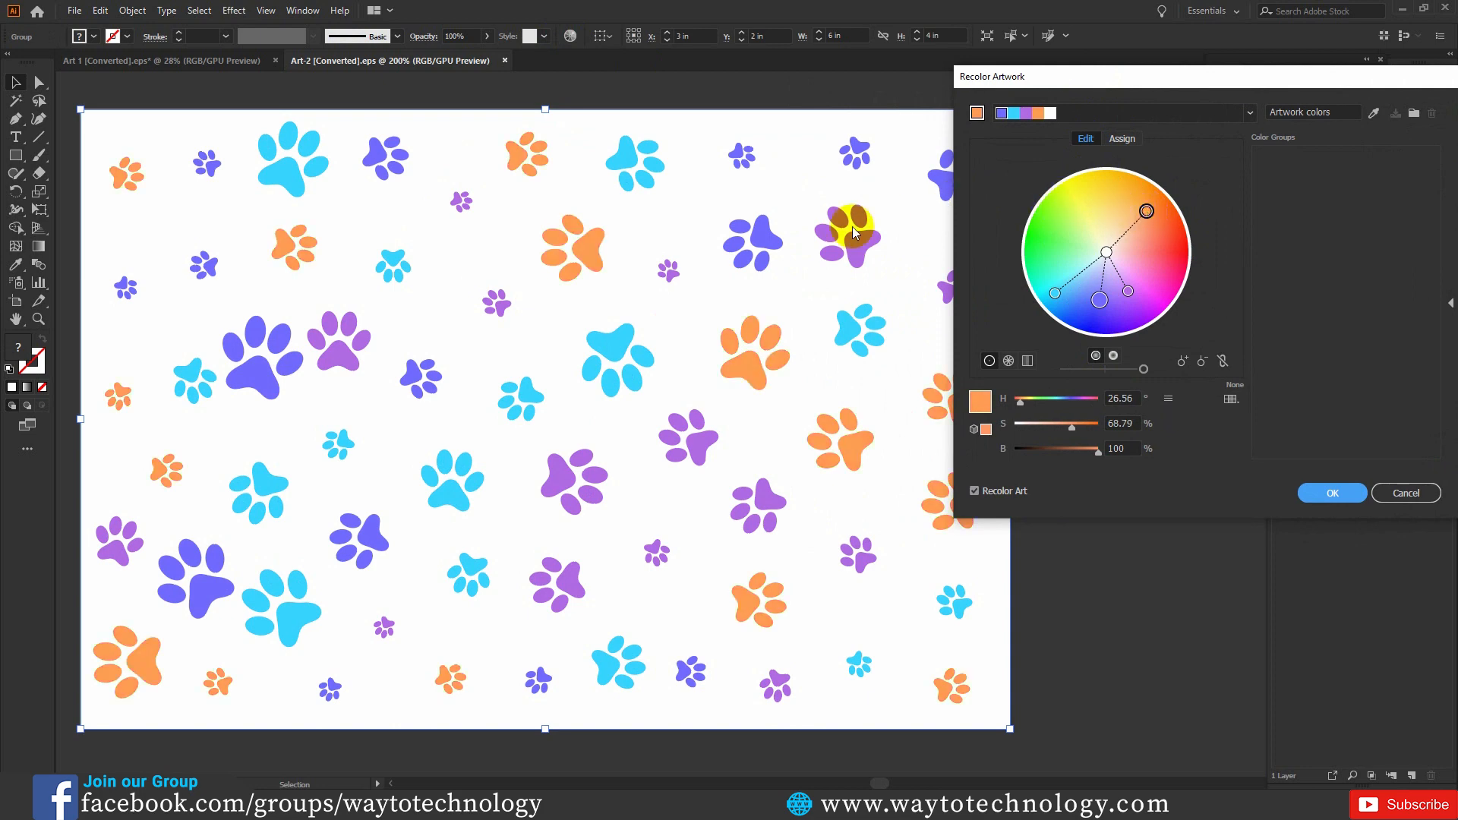
mouse_move(1058, 294)
left_mouse_down()
mouse_move(1083, 209)
mouse_move(1137, 312)
mouse_move(1074, 303)
left_mouse_up()
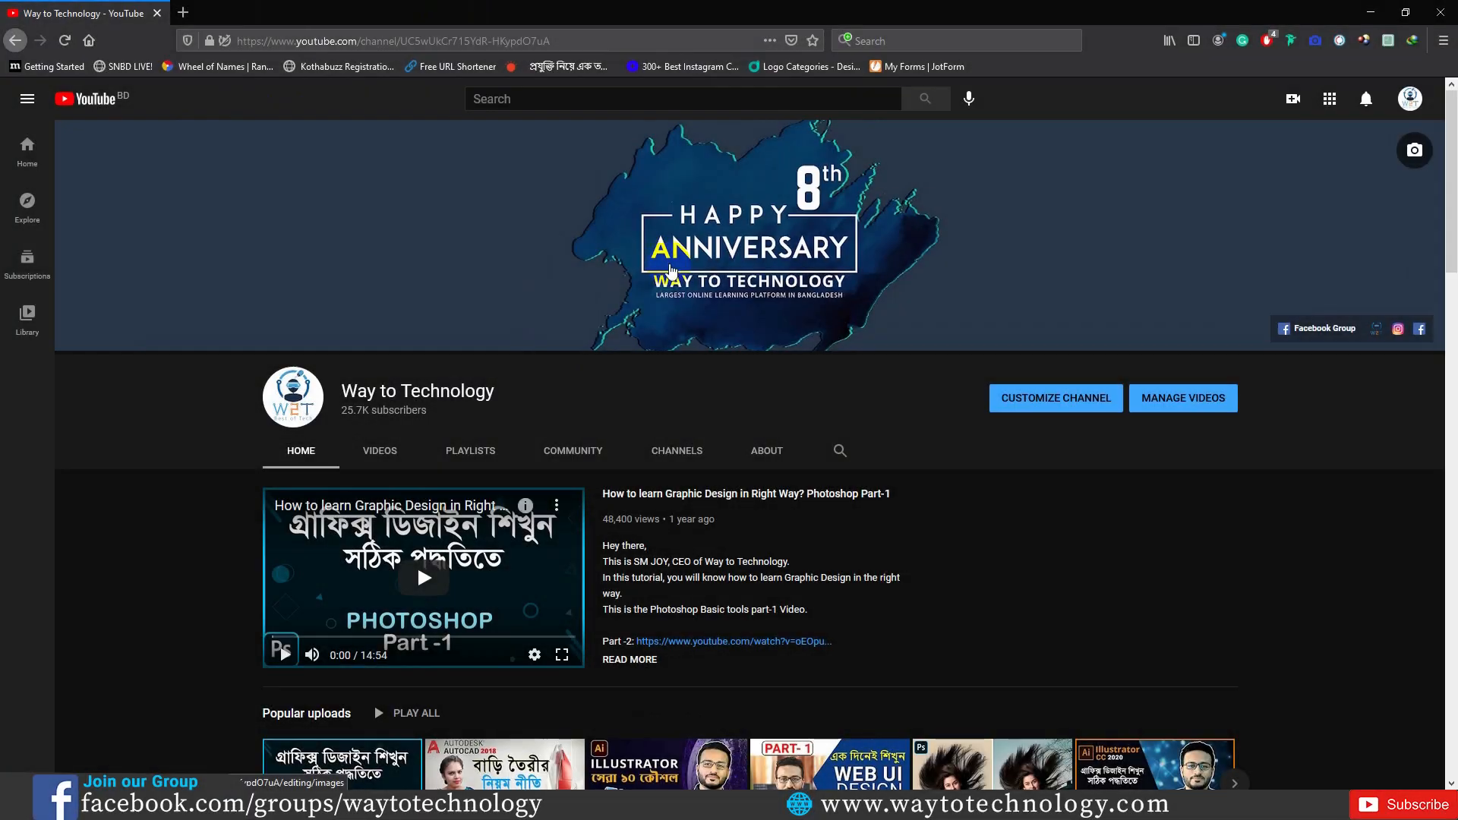
Step: Look through the uploaded videos on the Way to Technology YouTube channel
scroll(653, 285, "down", 3)
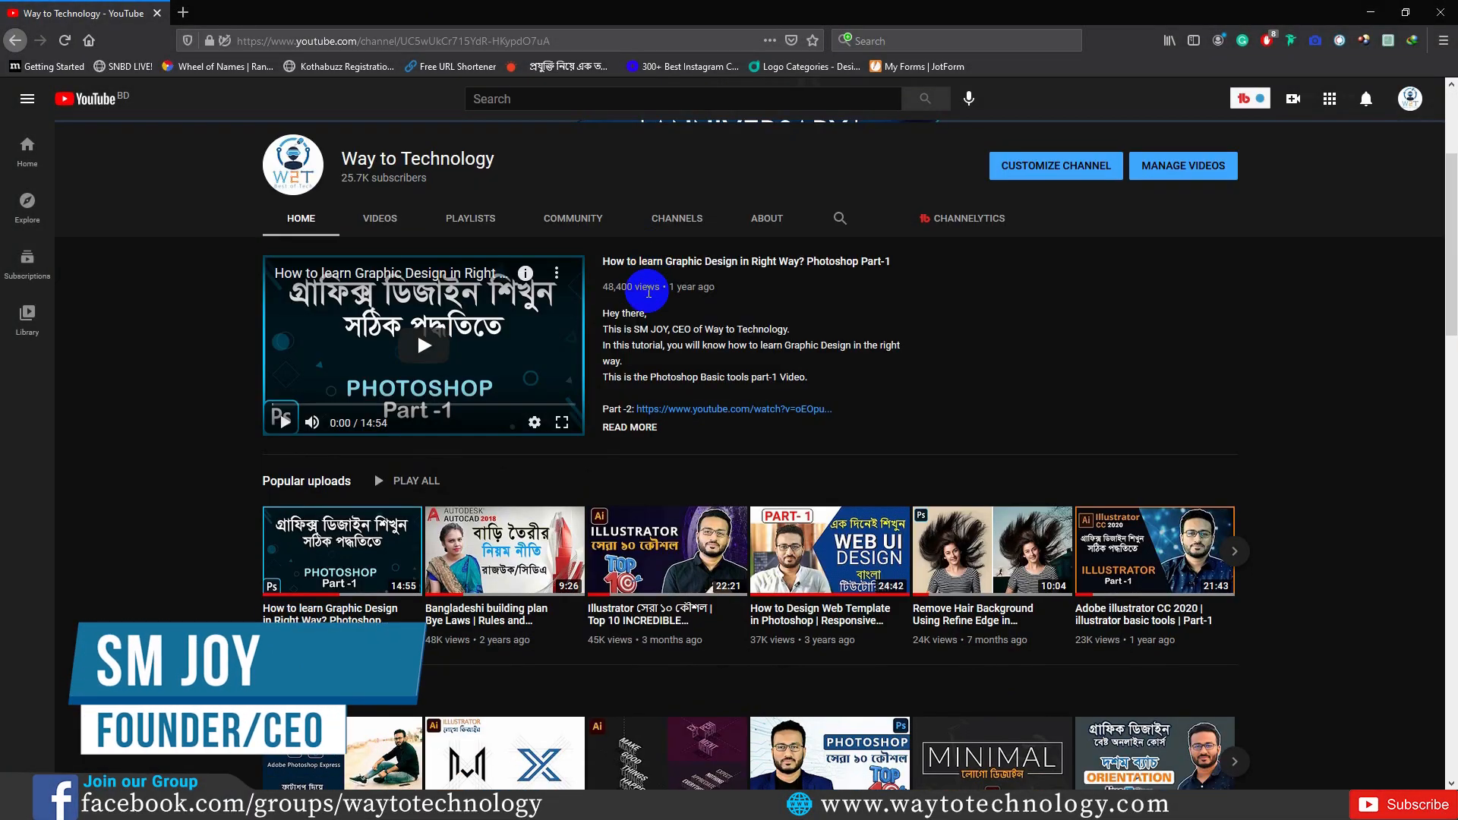
left_click(365, 231)
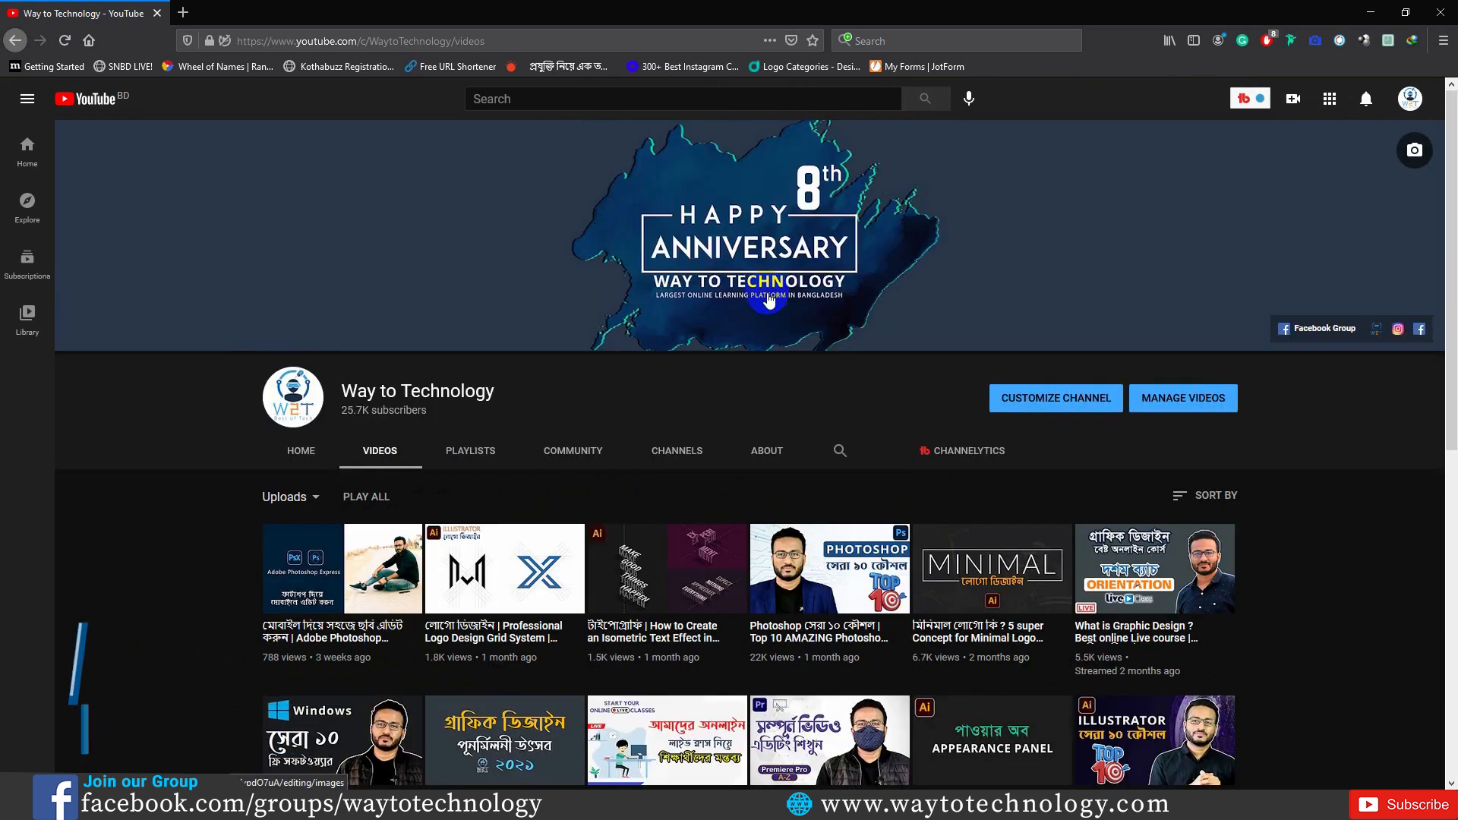
scroll(767, 297, "down", 2)
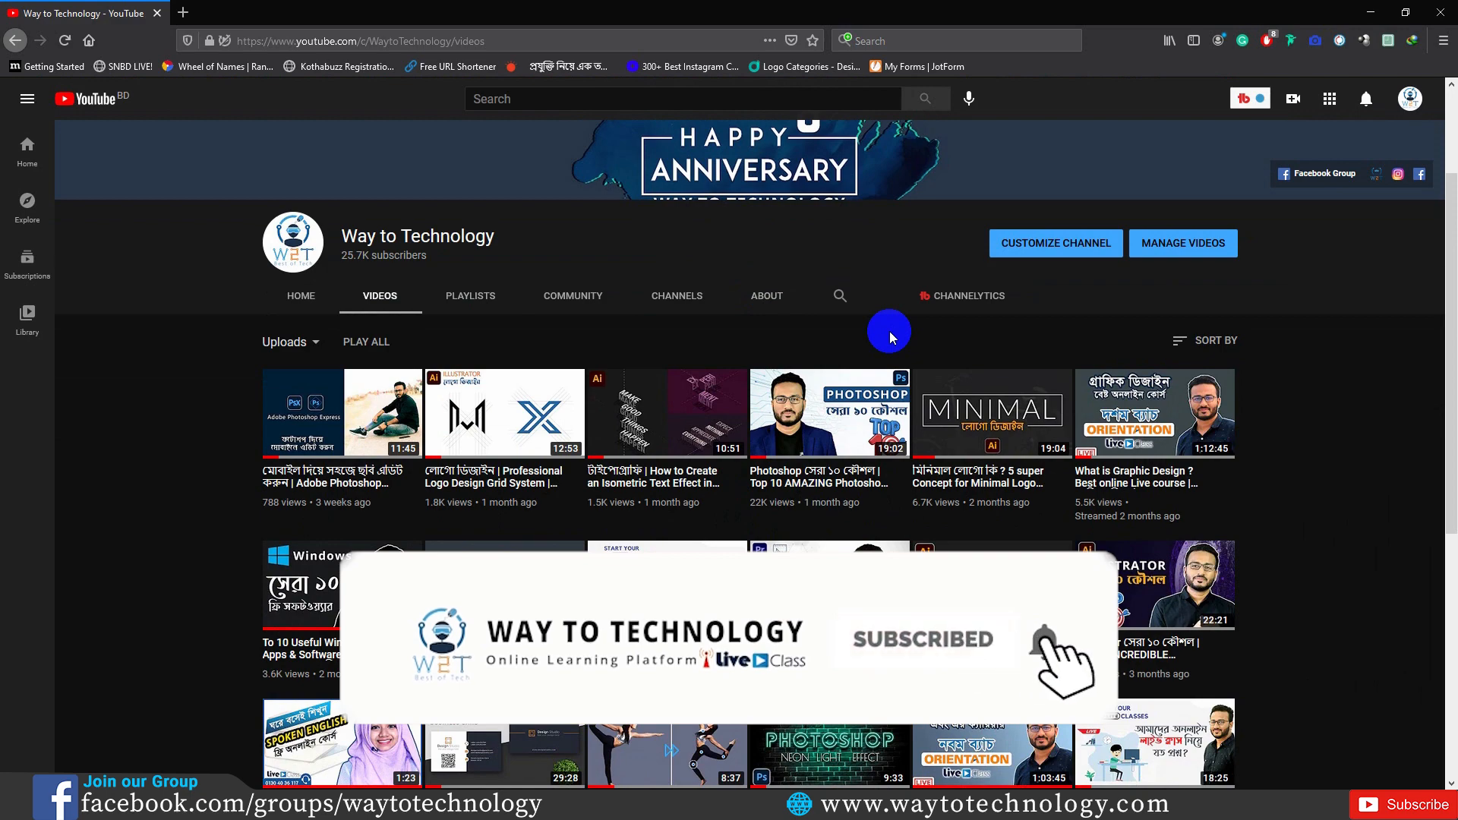
scroll(890, 331, "down", 3)
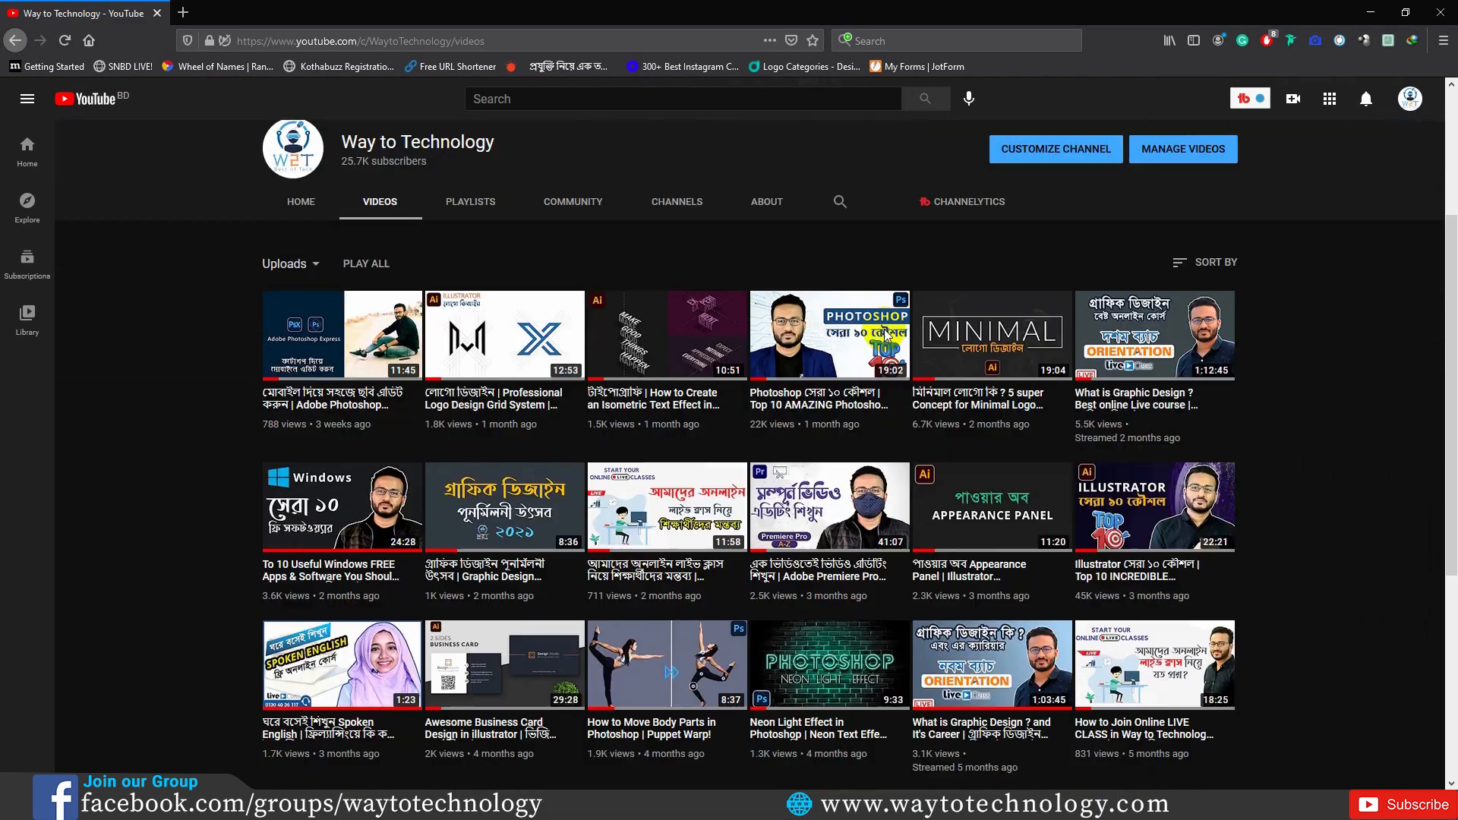
scroll(881, 332, "down", 1)
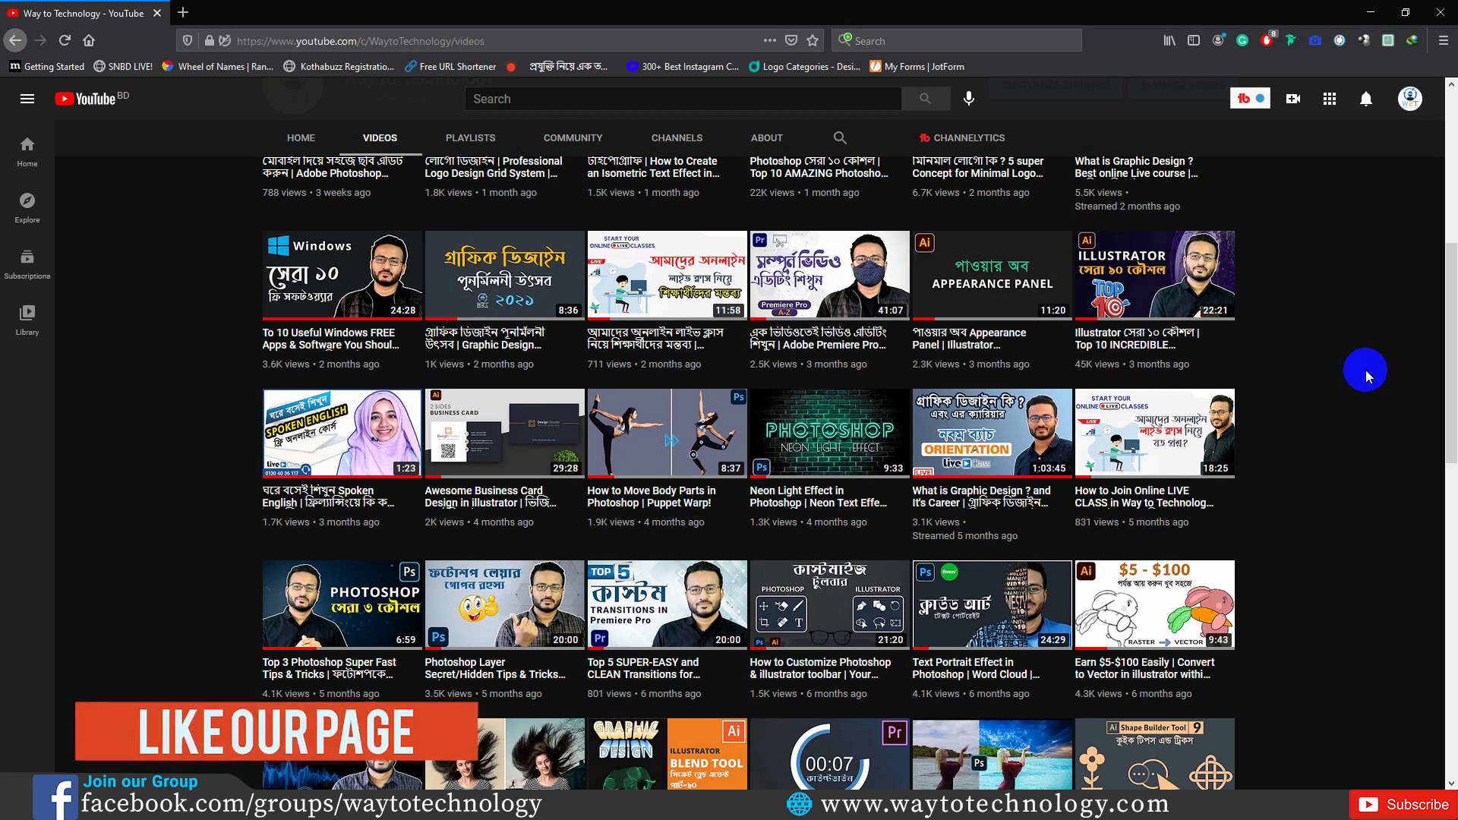
scroll(1364, 370, "down", 2)
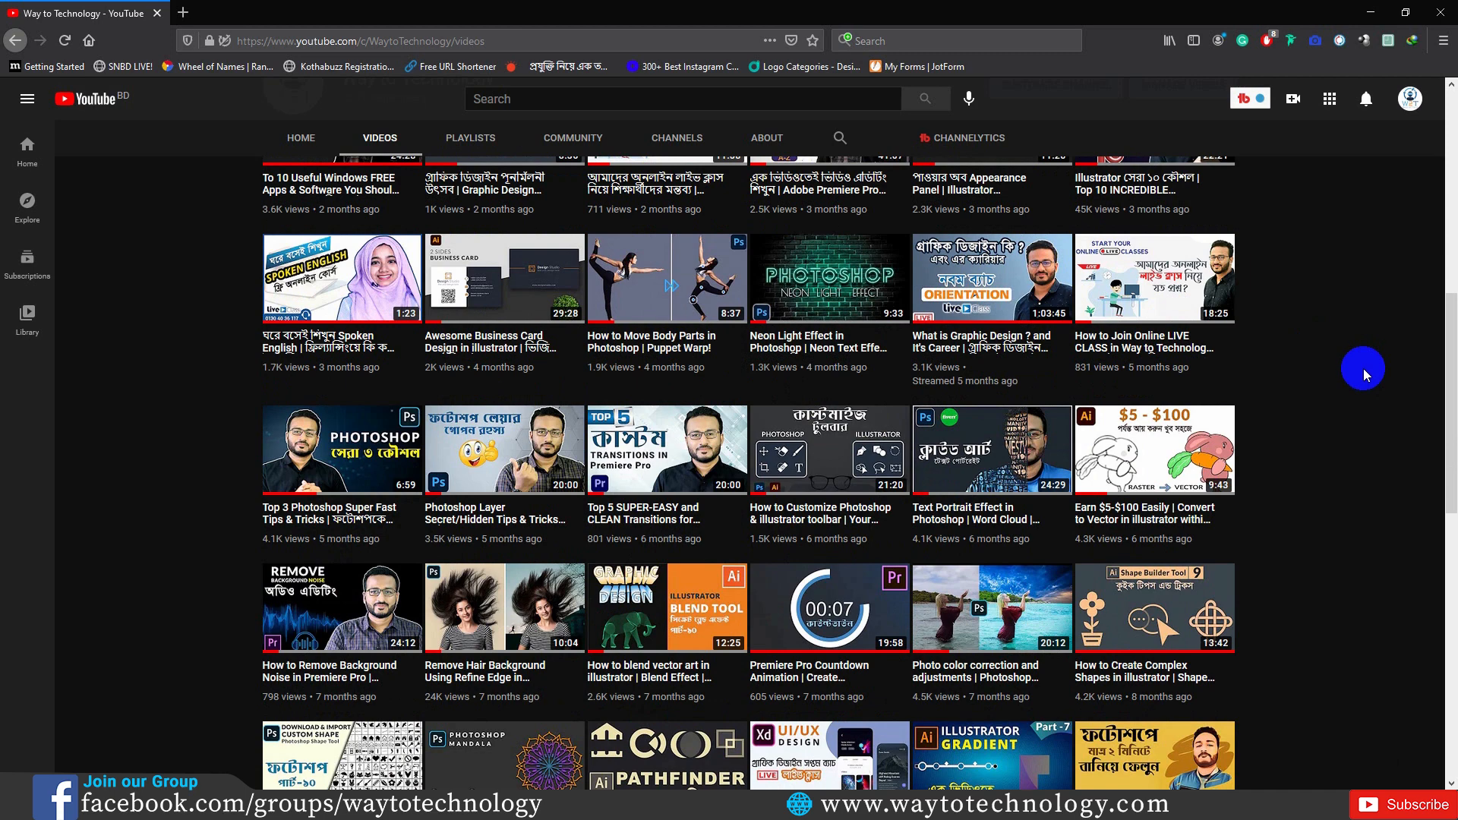
scroll(1364, 368, "down", 2)
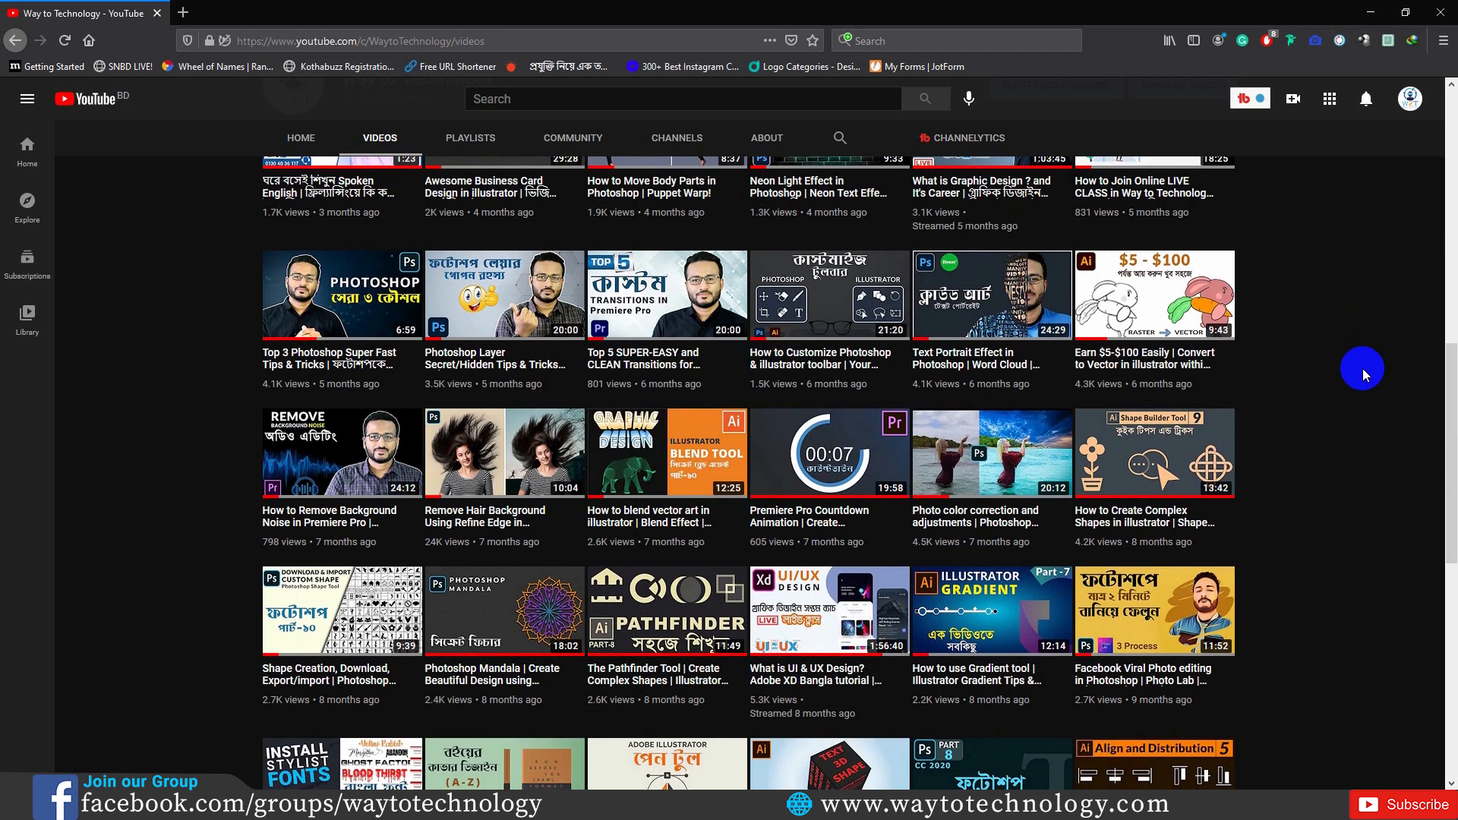
scroll(1364, 370, "down", 2)
scroll(1364, 370, "down", 2)
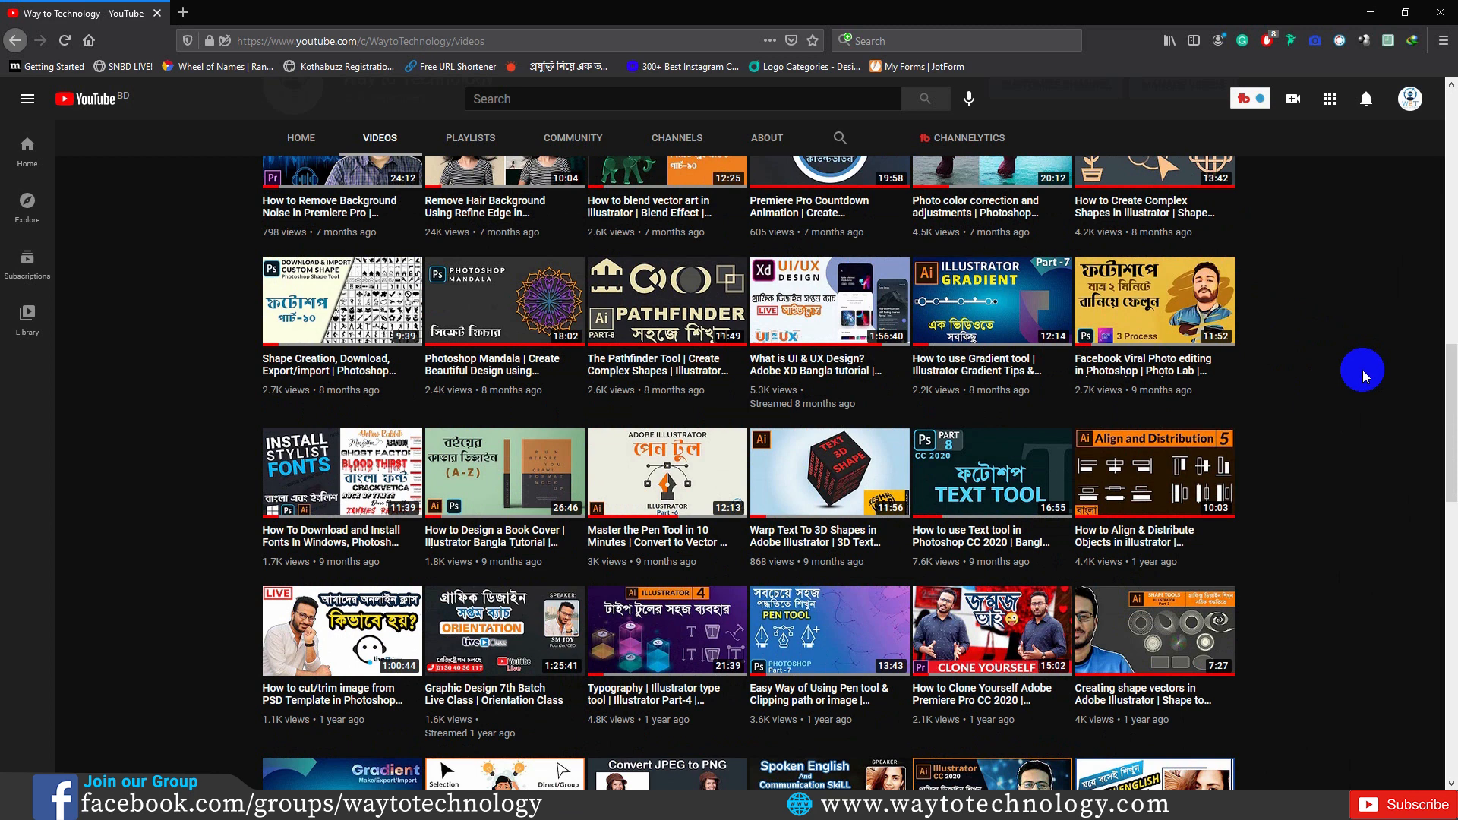
scroll(1362, 370, "down", 1)
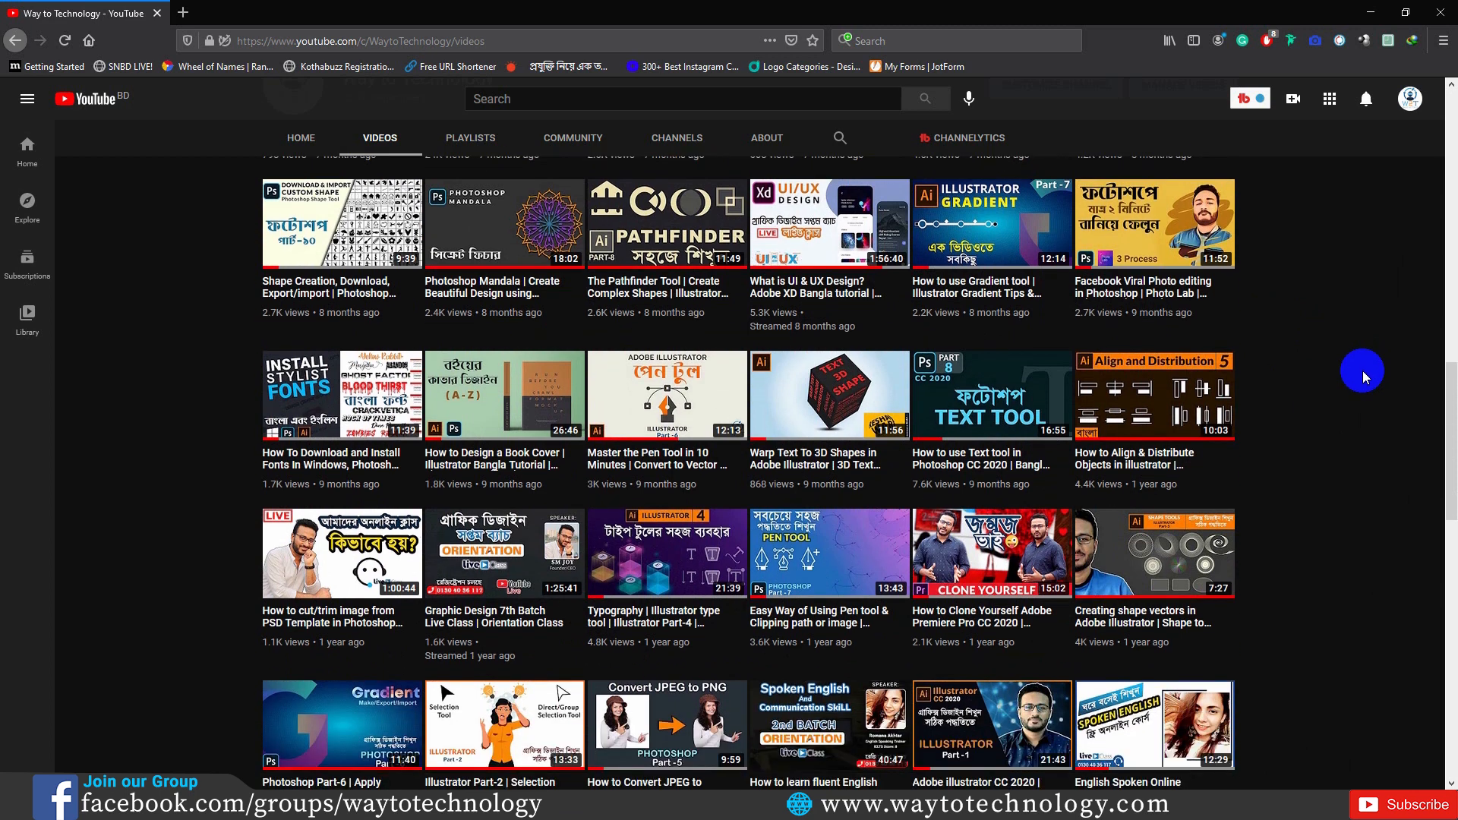
scroll(1362, 371, "down", 1)
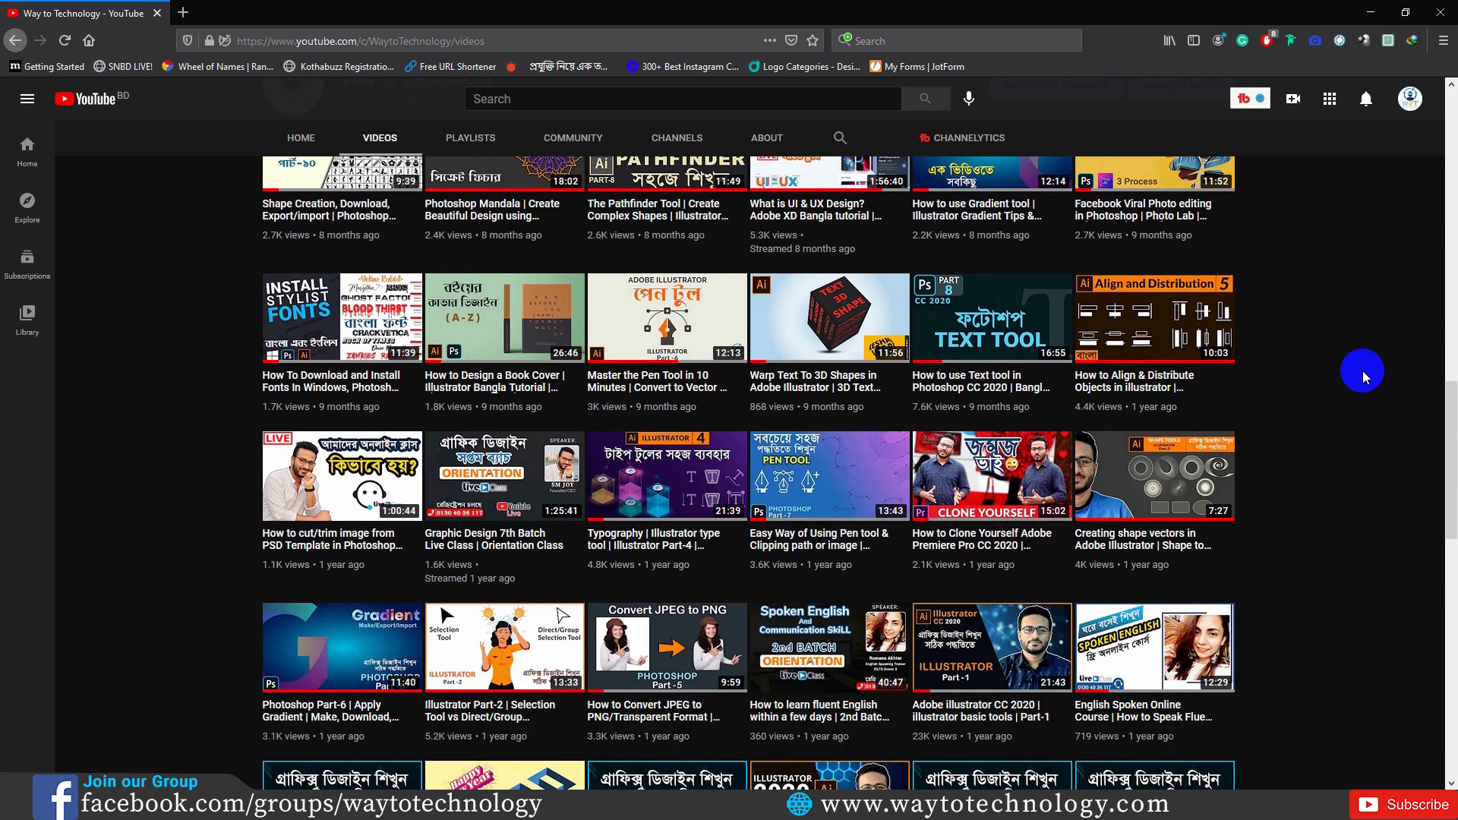